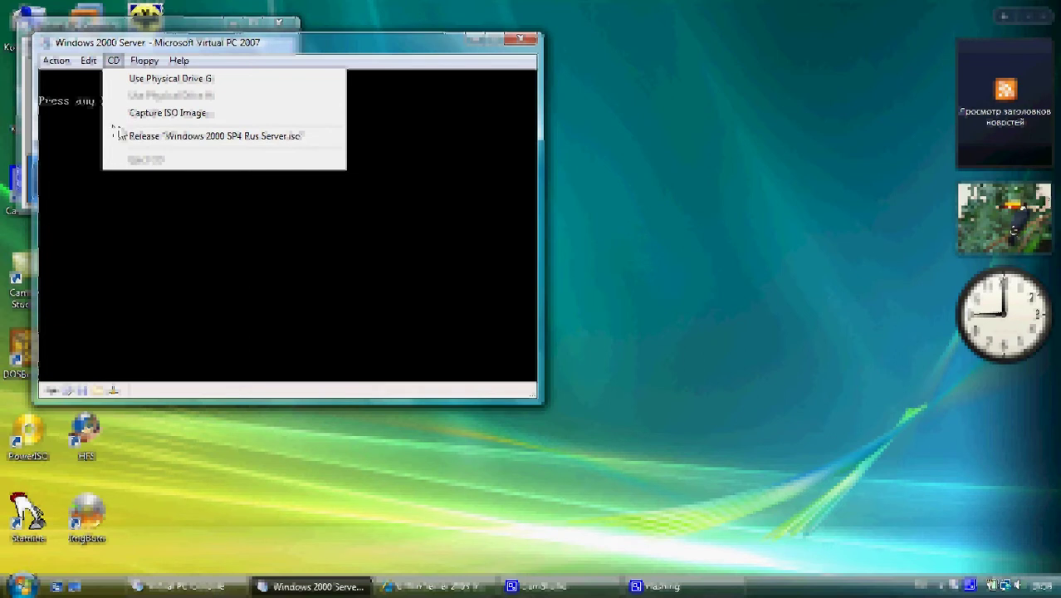
# Step: Release the captured "Windows 2000 SP4 Rus Server.iso" image from the virtual machine's CD drive
pyautogui.click(136, 135)
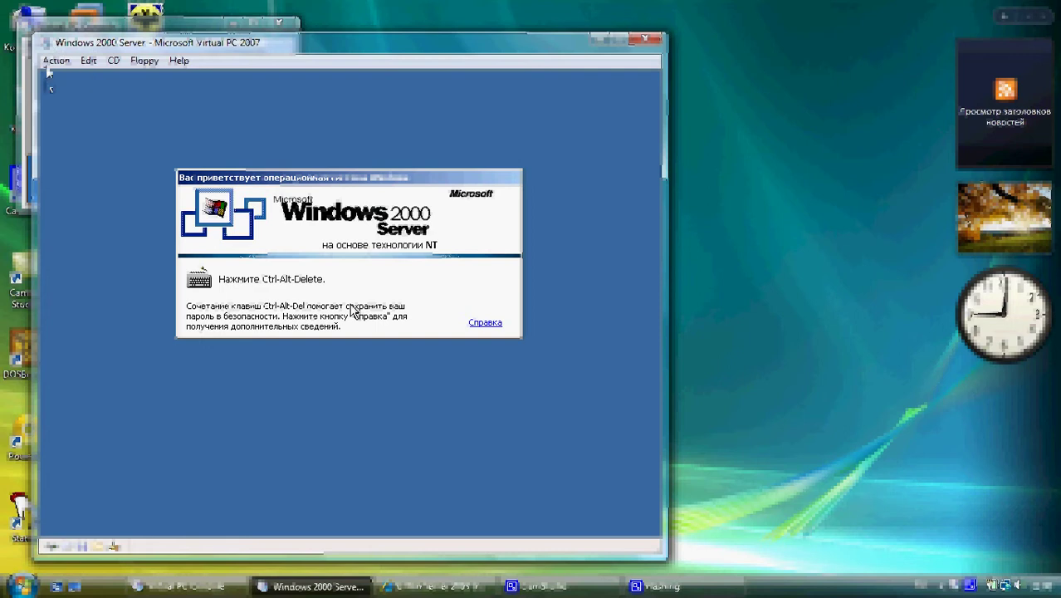
# Step: Log on to Windows 2000 Server as administrator with the account password, and close the server configuration window
pyautogui.click(56, 60)
pyautogui.click(71, 101)
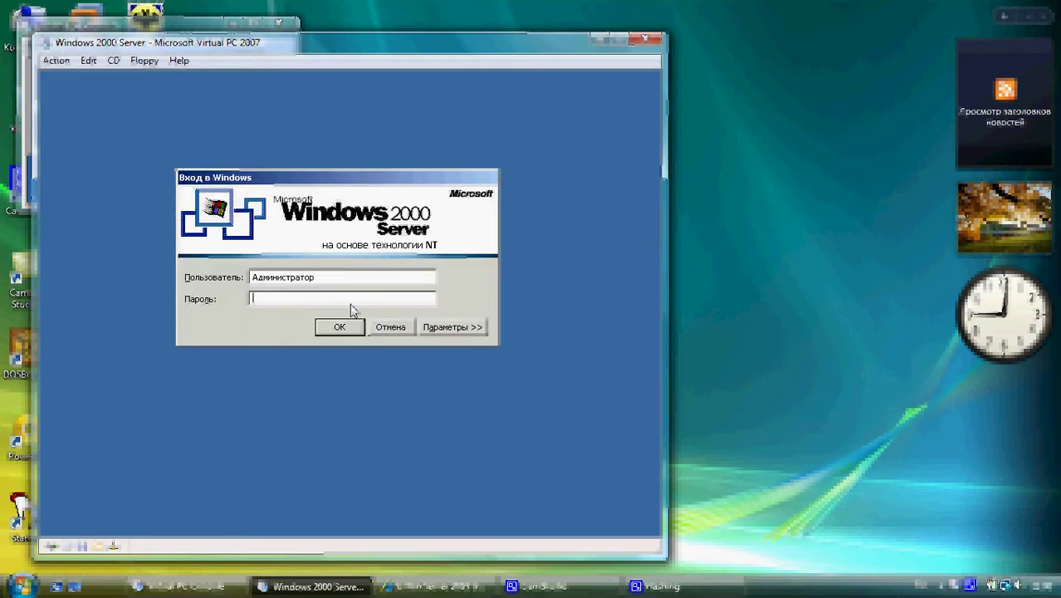
pyautogui.write('**')
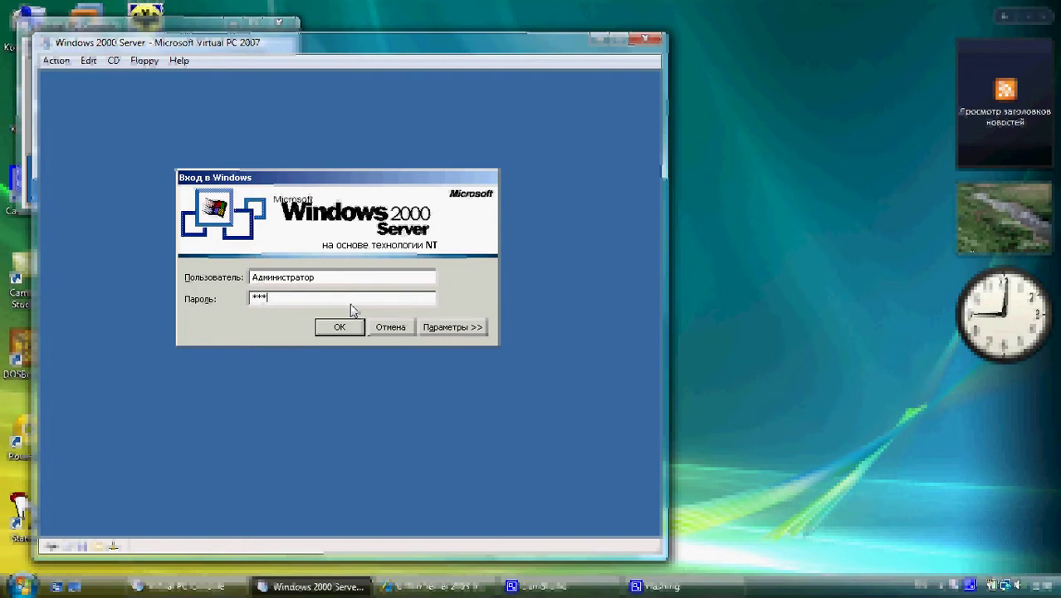
pyautogui.write('*')
pyautogui.press('BackSpace')
pyautogui.press('BackSpace')
pyautogui.press('BackSpace')
pyautogui.press('BackSpace')
pyautogui.write('*******')
pyautogui.press('Return')
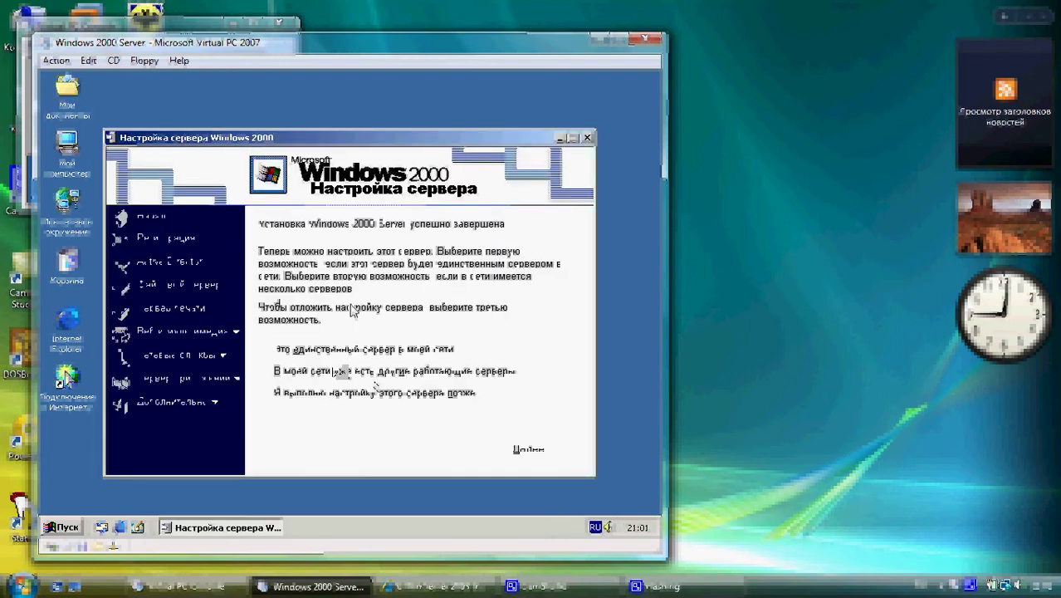
pyautogui.click(587, 138)
# Step: View the general system properties of My Computer, and close the properties dialog
pyautogui.rightClick(88, 174)
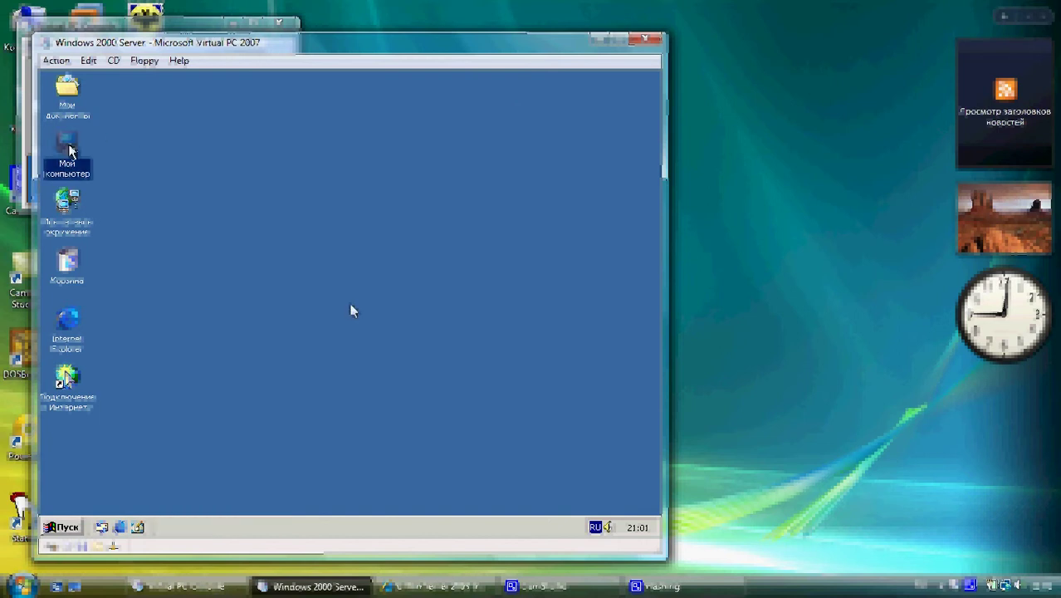
pyautogui.click(120, 278)
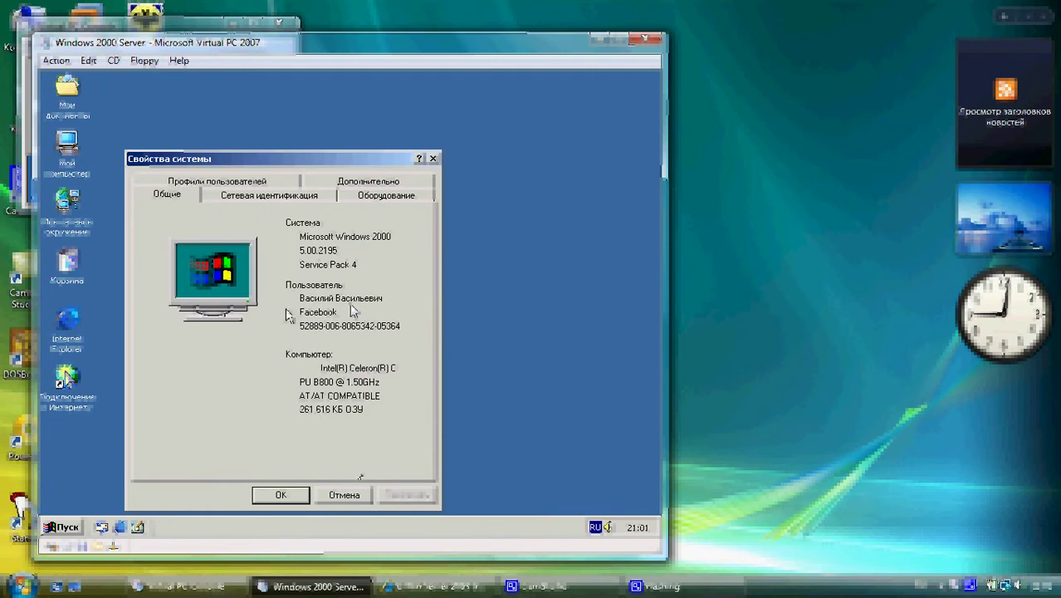
pyautogui.click(282, 494)
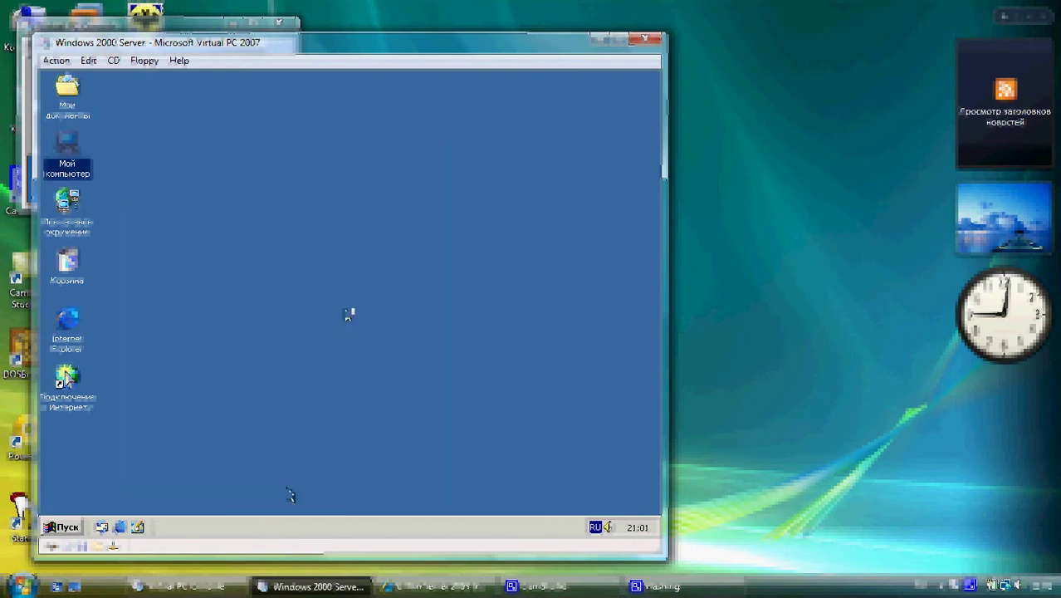
pyautogui.click(350, 308)
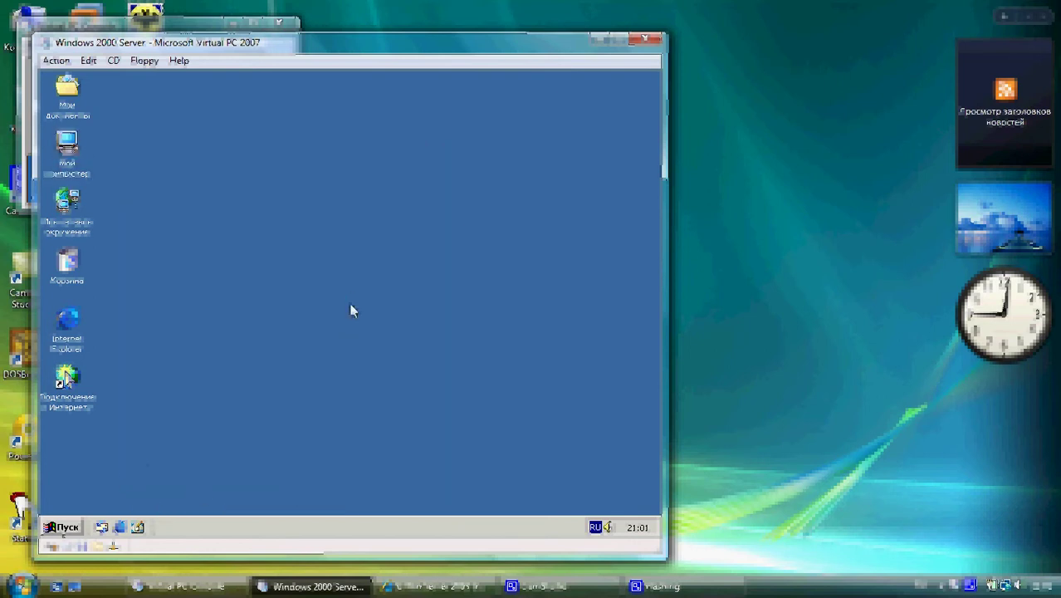
# Step: Run winver to view the Windows version information, and close it
pyautogui.click(63, 528)
pyautogui.click(70, 473)
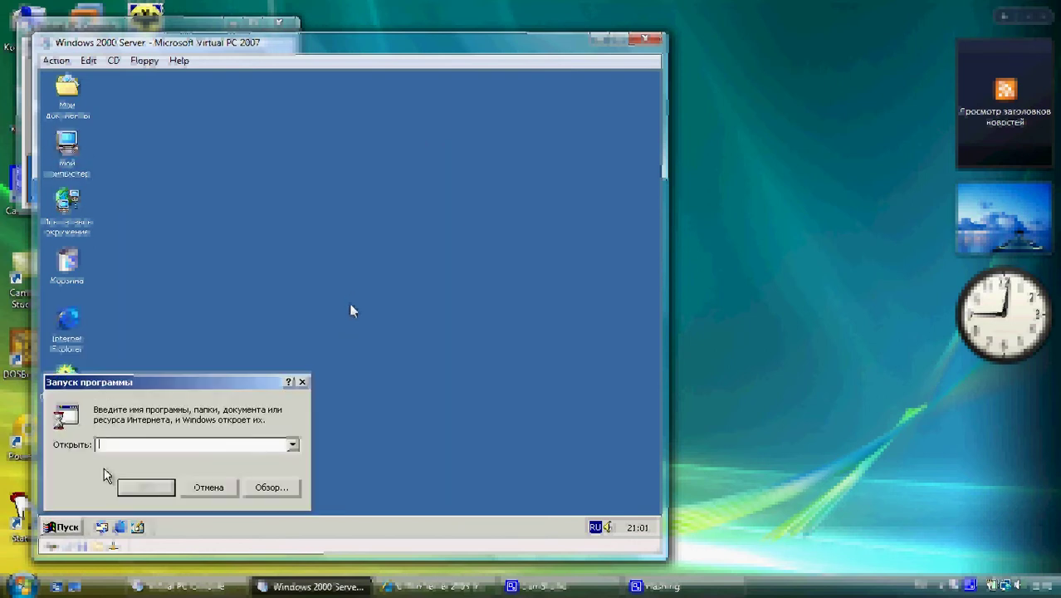
pyautogui.write('winver')
pyautogui.press('Return')
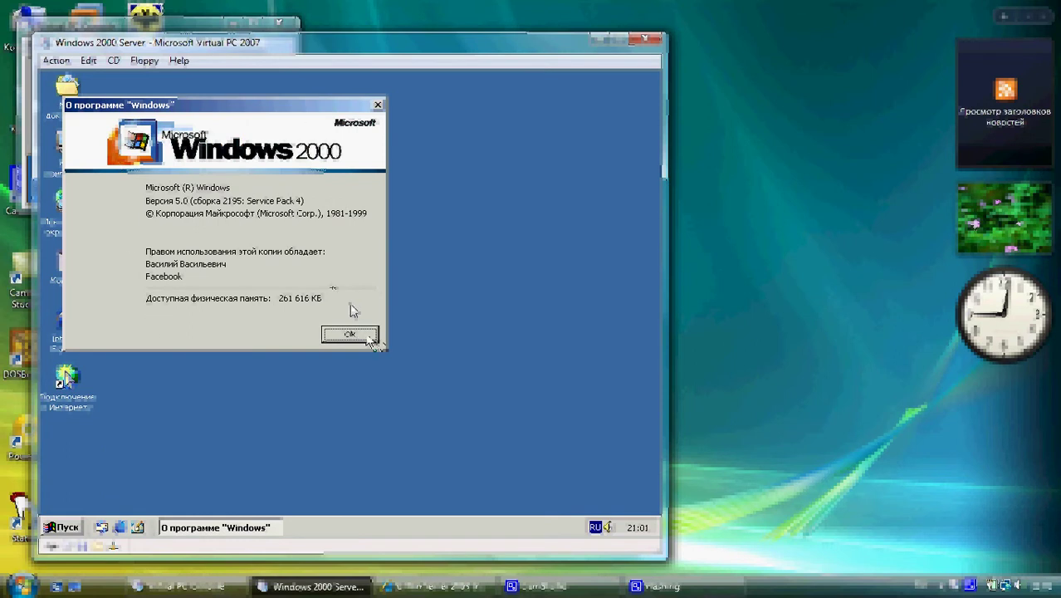
pyautogui.click(368, 338)
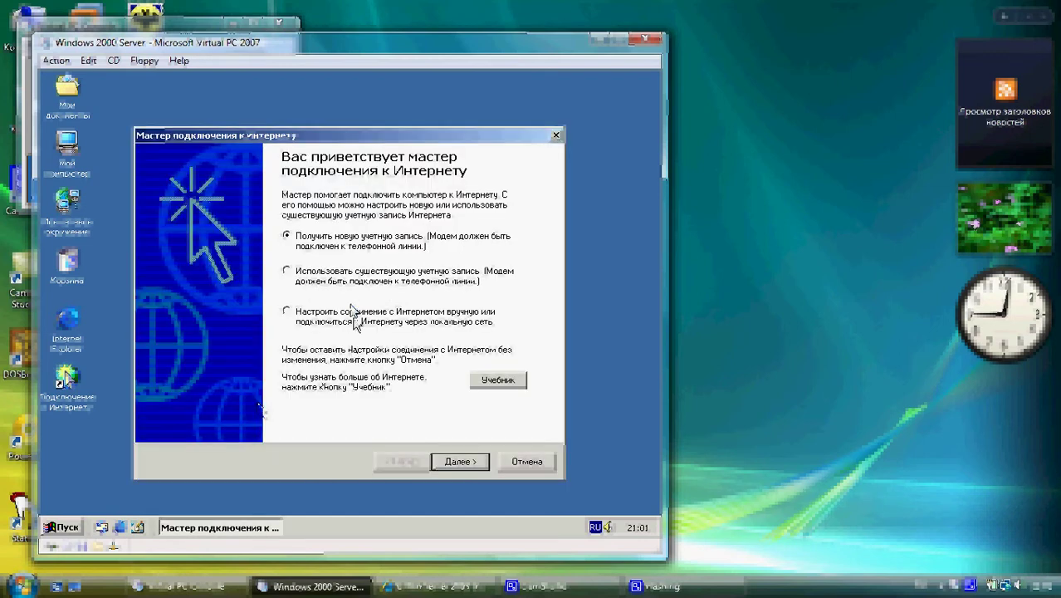
# Step: Complete the Internet connection wizard with a manual setup over the local network and without creating an Internet mail account
pyautogui.click(352, 312)
pyautogui.click(465, 463)
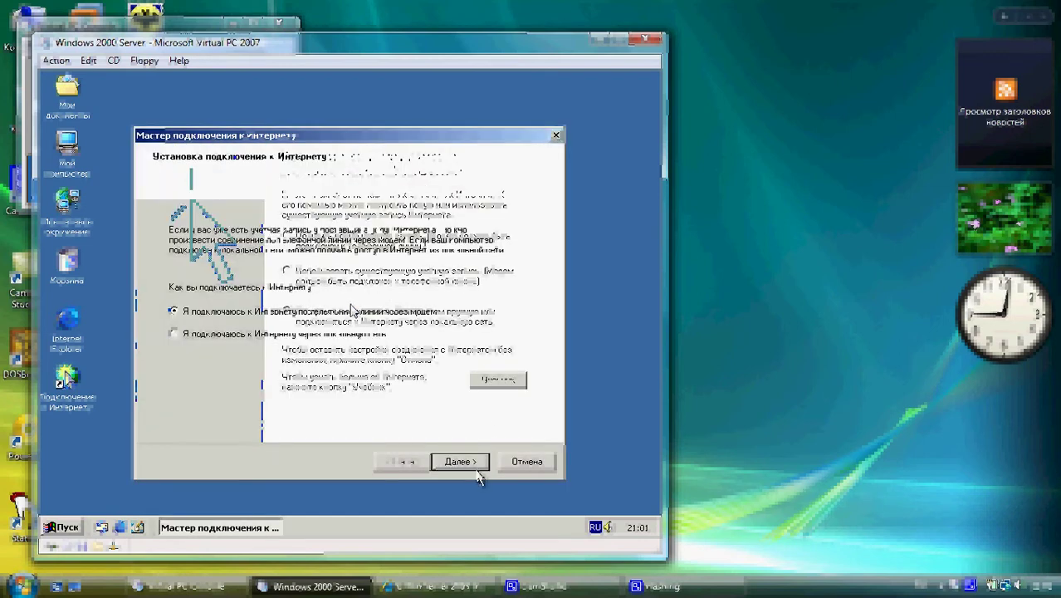
pyautogui.click(390, 337)
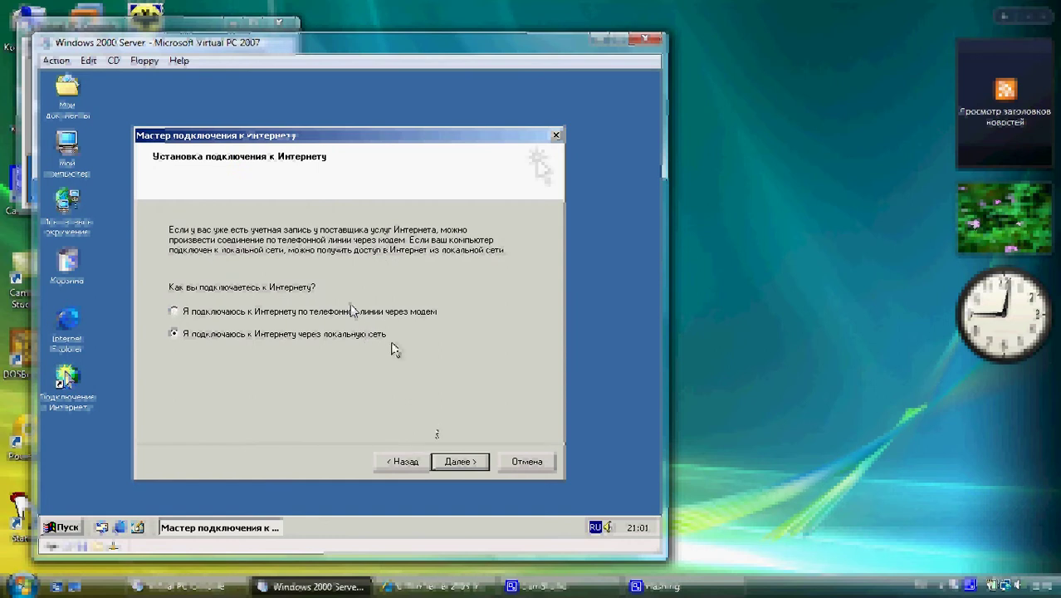
pyautogui.click(440, 461)
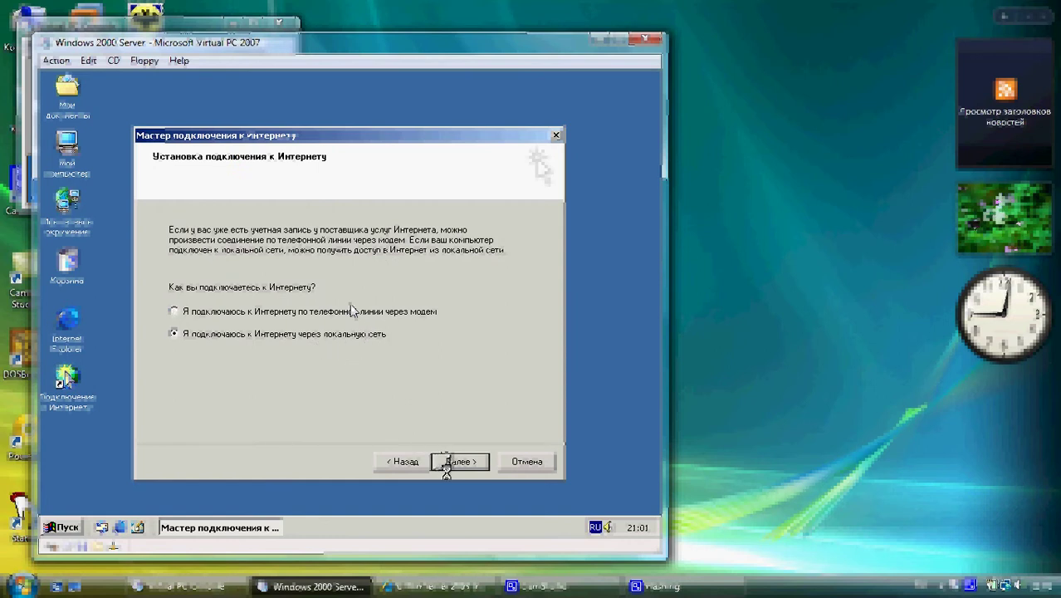
pyautogui.click(444, 463)
pyautogui.click(448, 466)
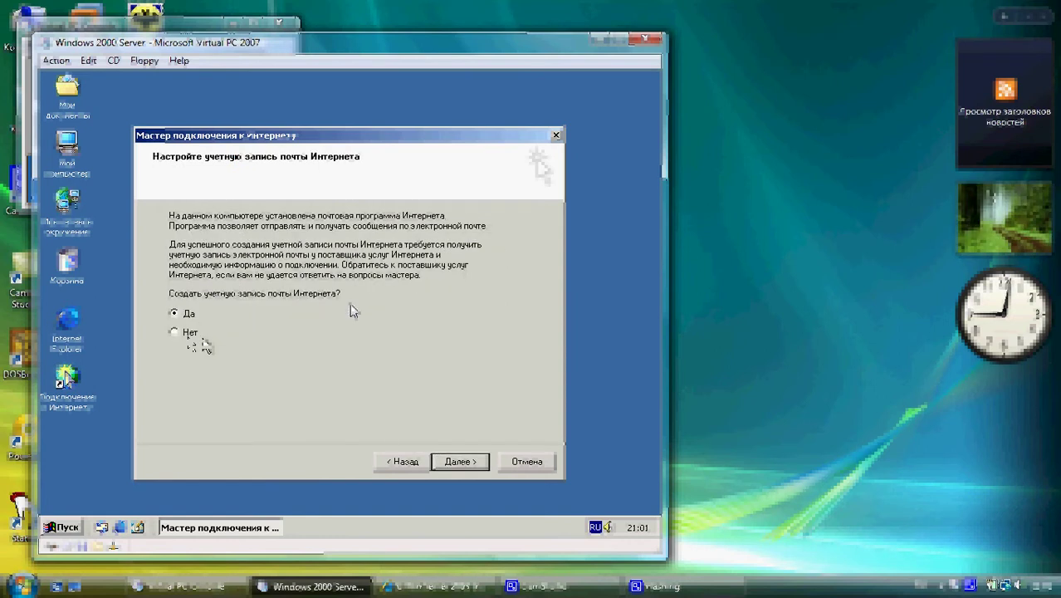
pyautogui.click(195, 340)
pyautogui.click(448, 464)
pyautogui.click(459, 462)
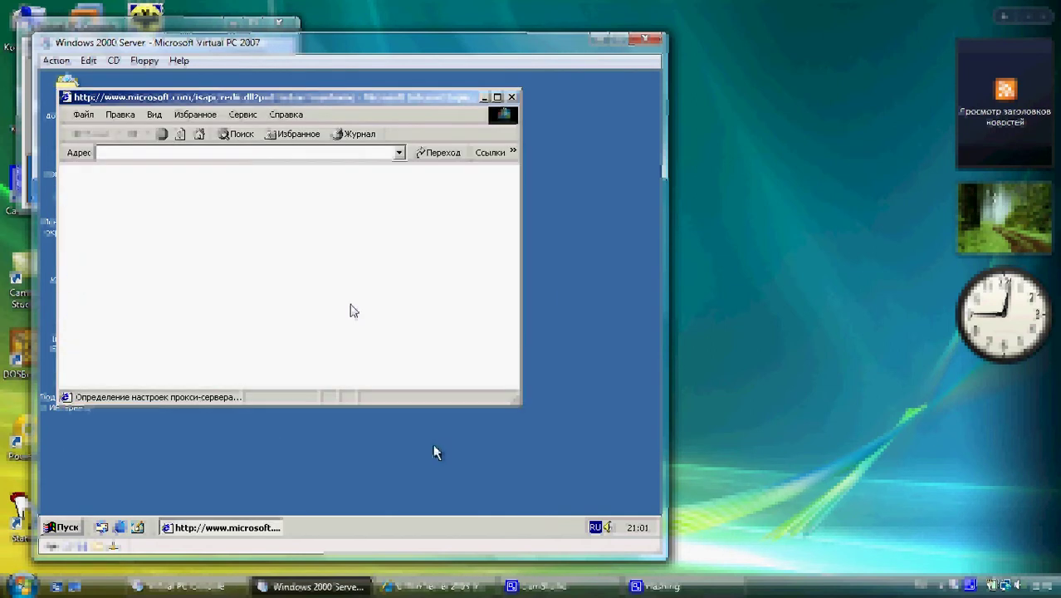
# Step: Maximize the browser window and view Internet Explorer's version information
pyautogui.click(497, 97)
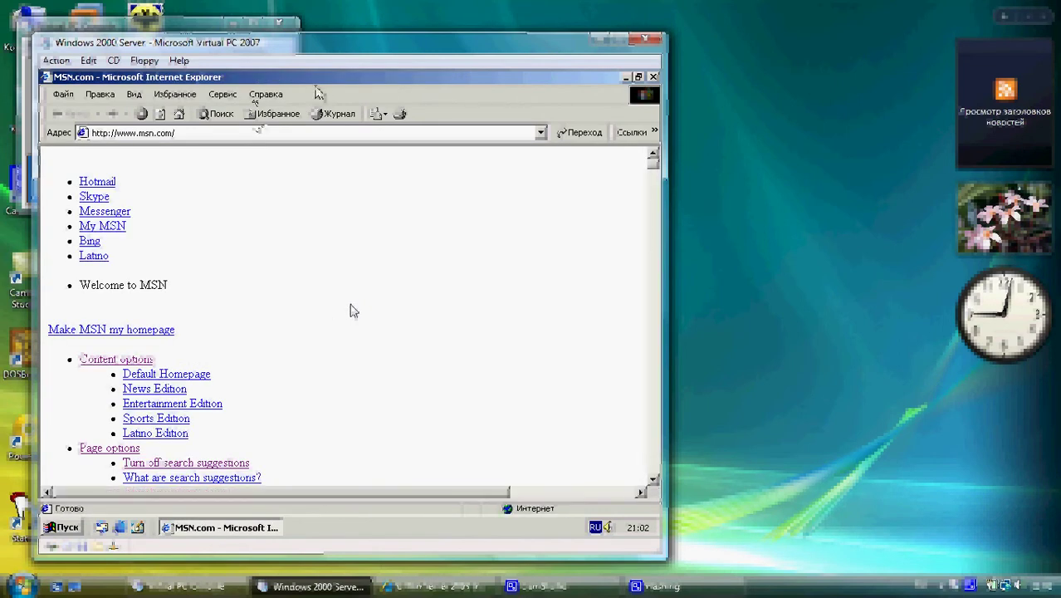
pyautogui.click(266, 94)
pyautogui.click(289, 200)
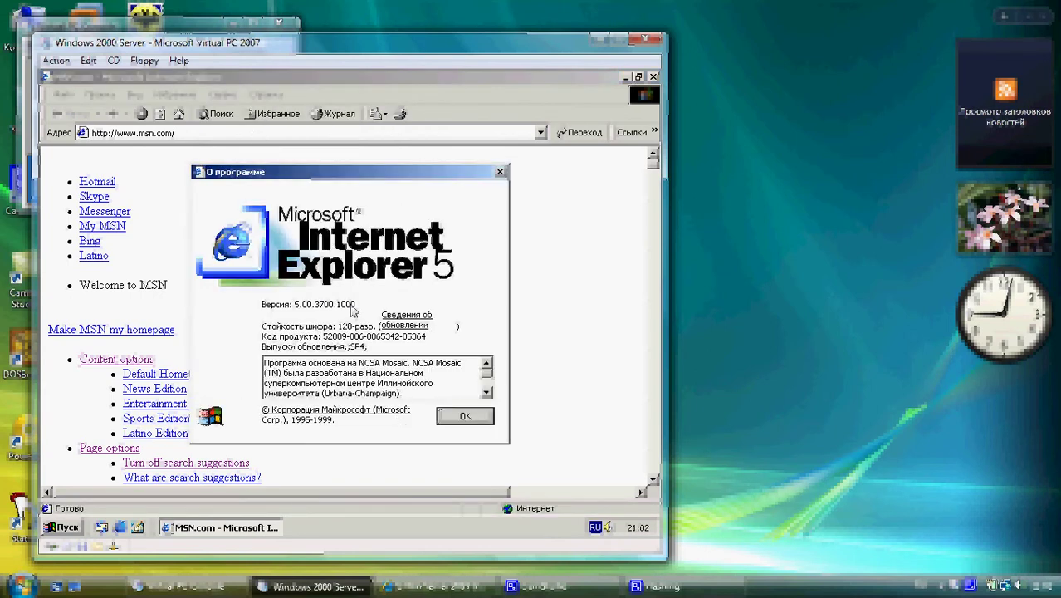
pyautogui.click(488, 392)
pyautogui.click(461, 416)
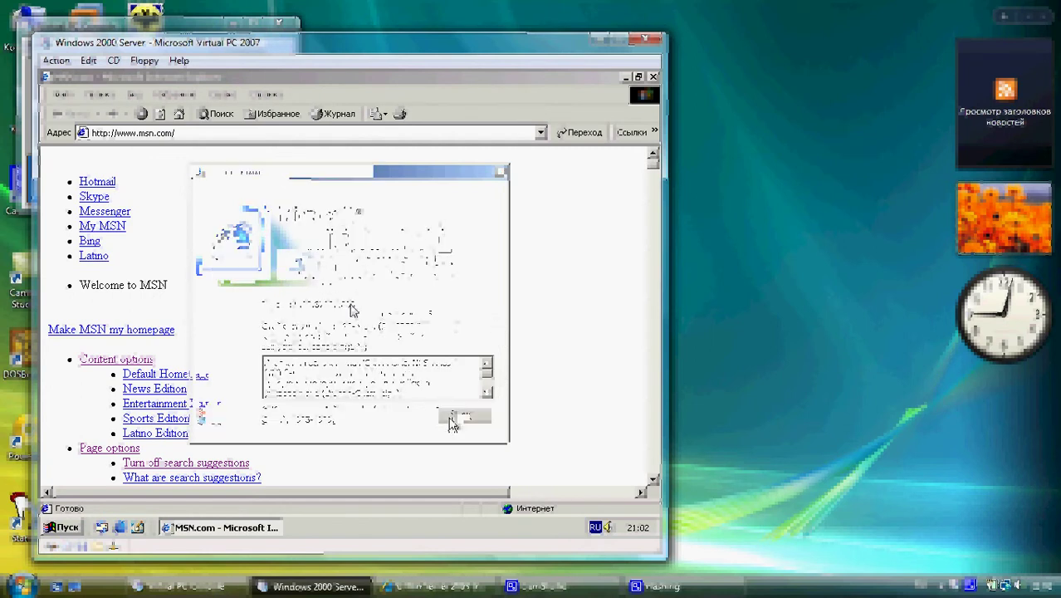
pyautogui.click(395, 133)
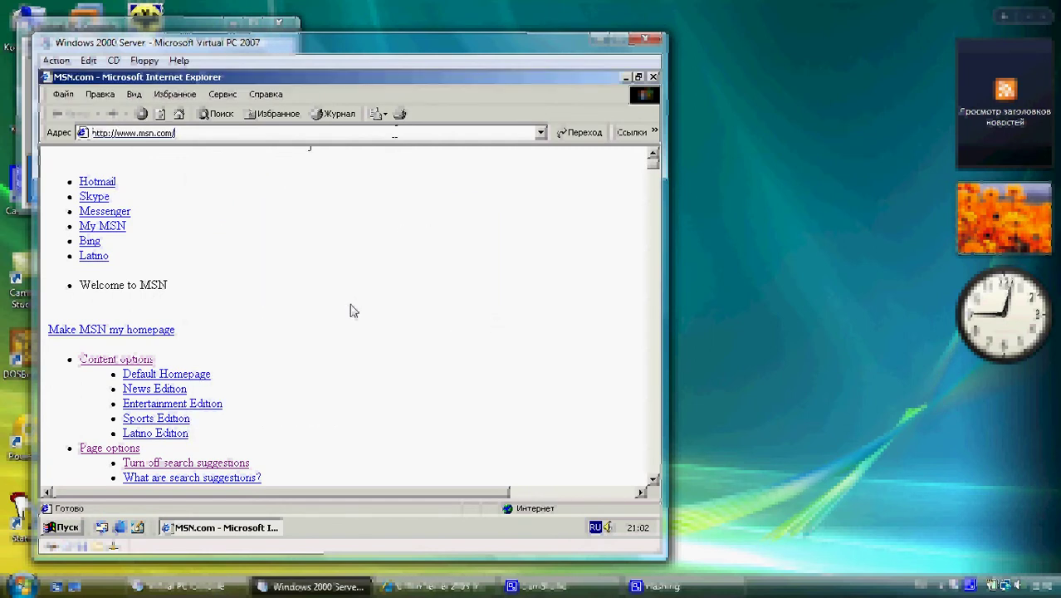
pyautogui.hotkey('alt', 'shift')
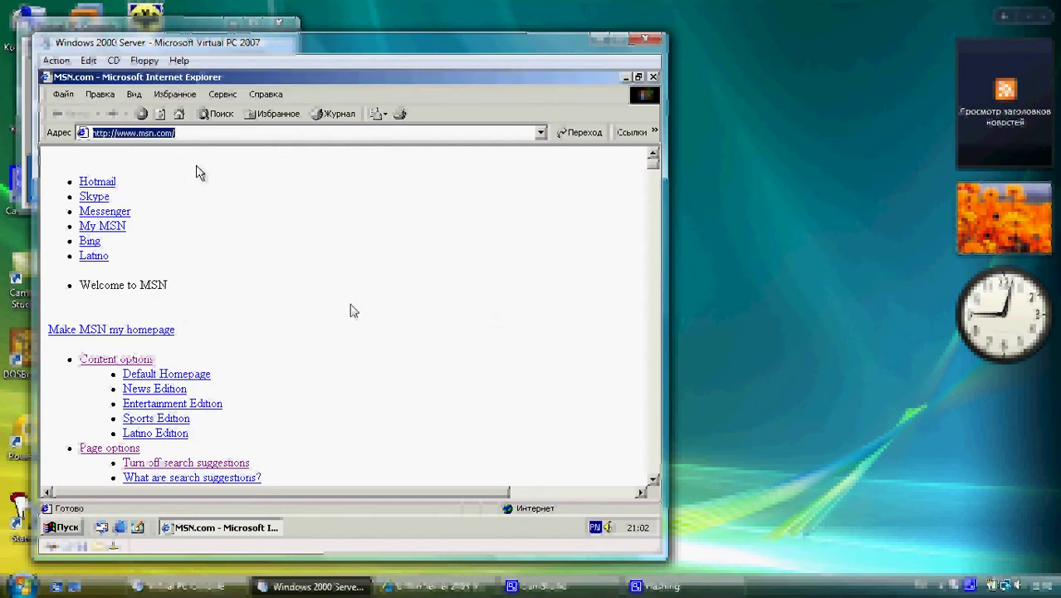
pyautogui.write('www.')
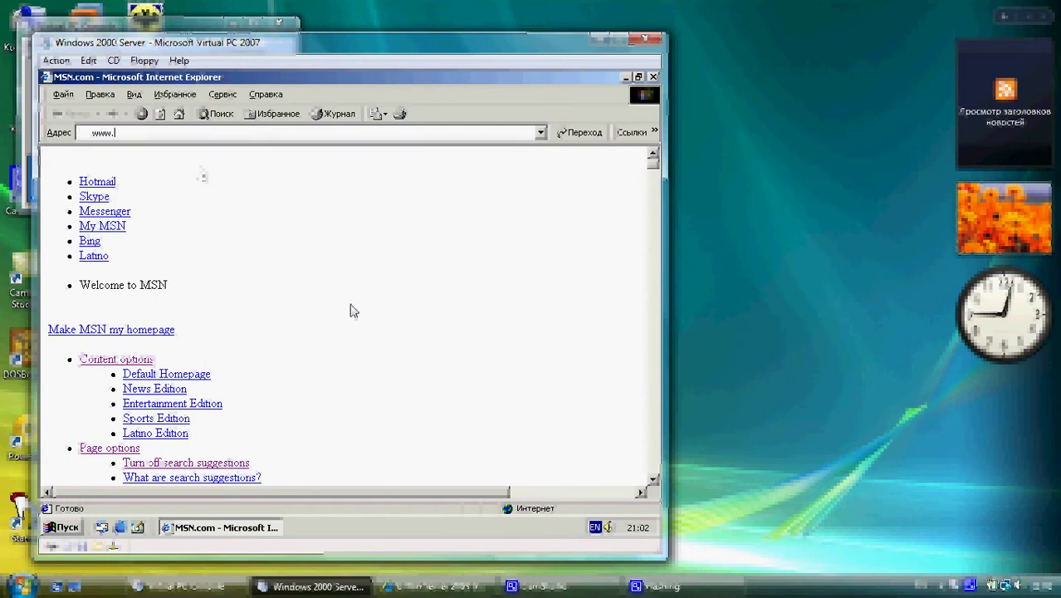
pyautogui.write('google.com')
pyautogui.hotkey('alt', 'shift')
pyautogui.press('Return')
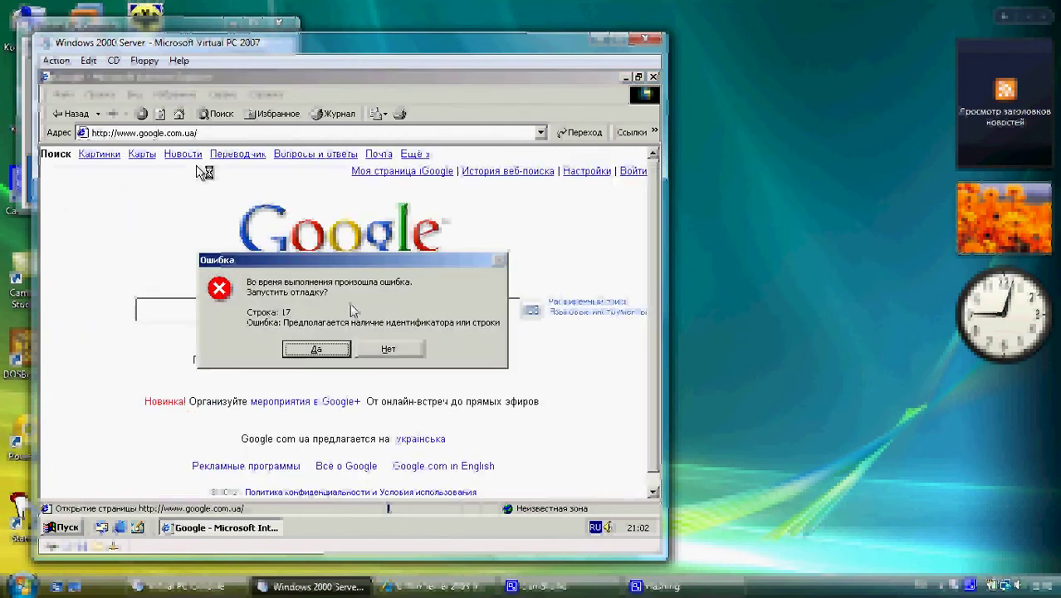
pyautogui.click(383, 350)
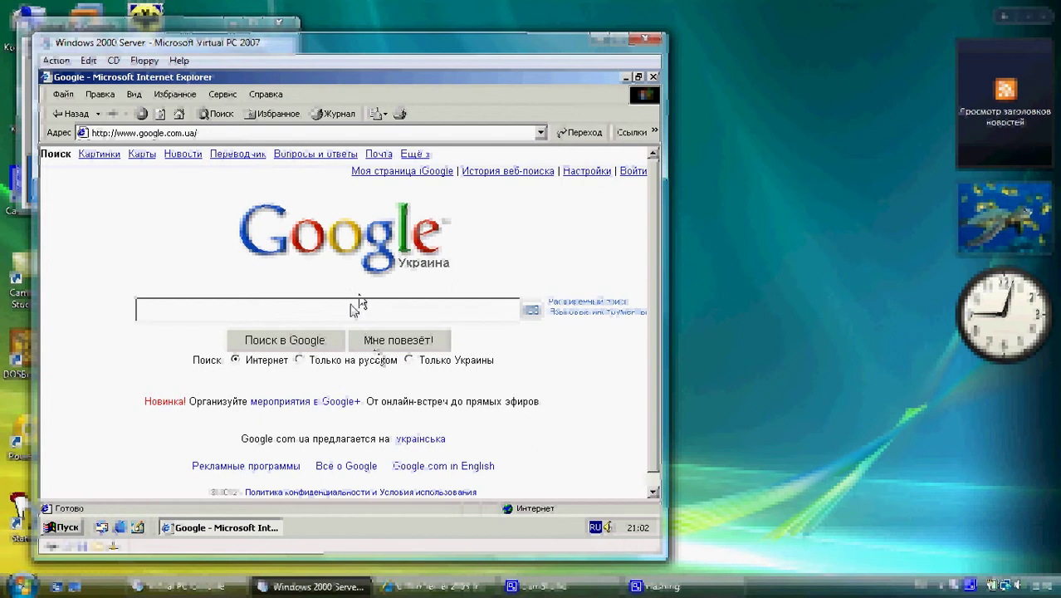
# Step: Search Google for "facebook владимир путин", and allow the information to be sent without showing the warning again
pyautogui.click(353, 309)
pyautogui.hotkey('alt', 'shift')
pyautogui.write('f')
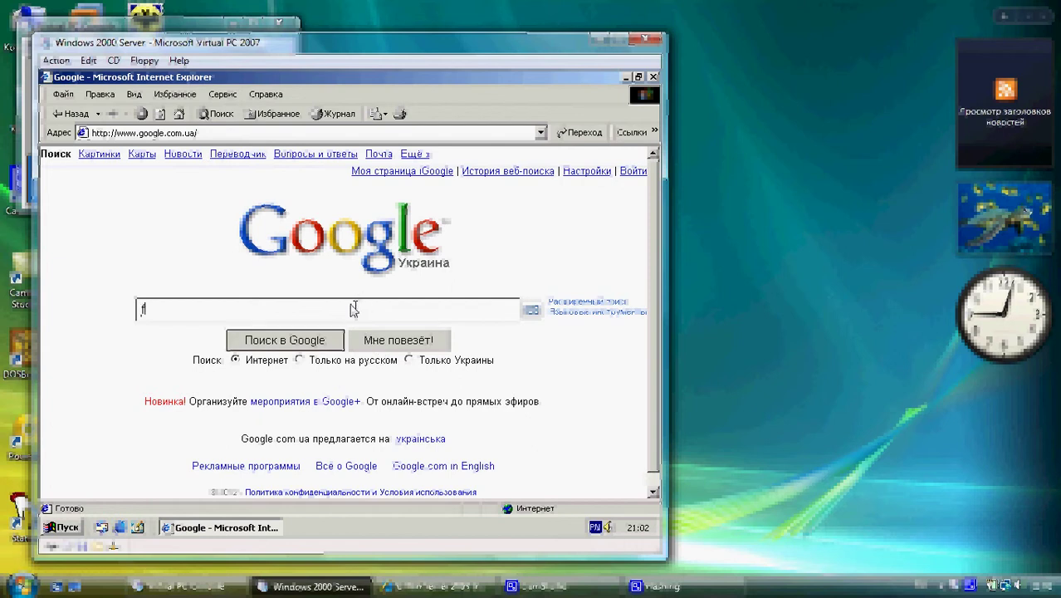
pyautogui.write('acebook')
pyautogui.hotkey('alt', 'shift')
pyautogui.write('влад')
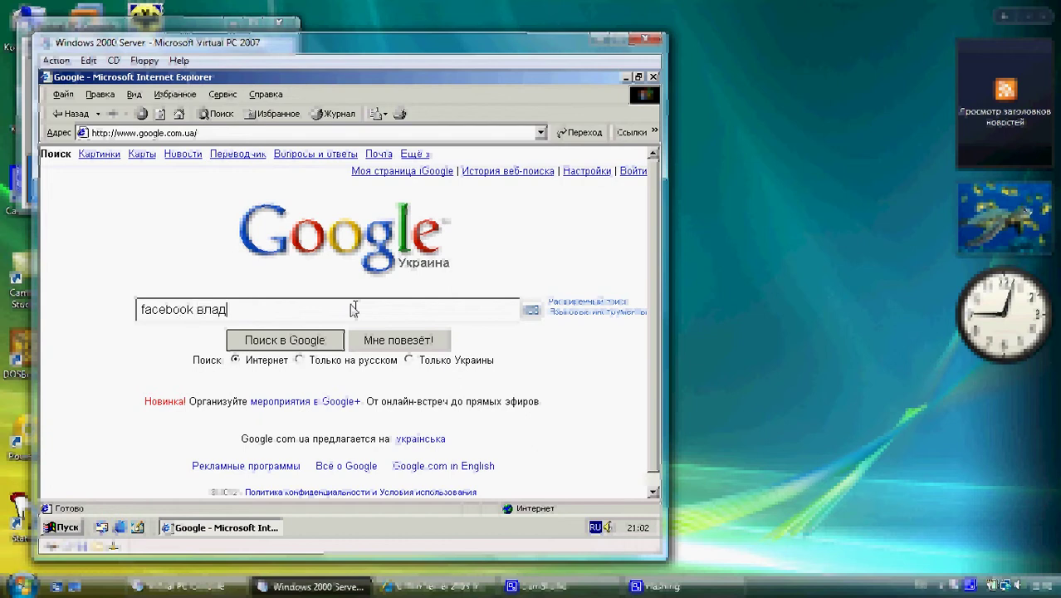
pyautogui.write('имир путин')
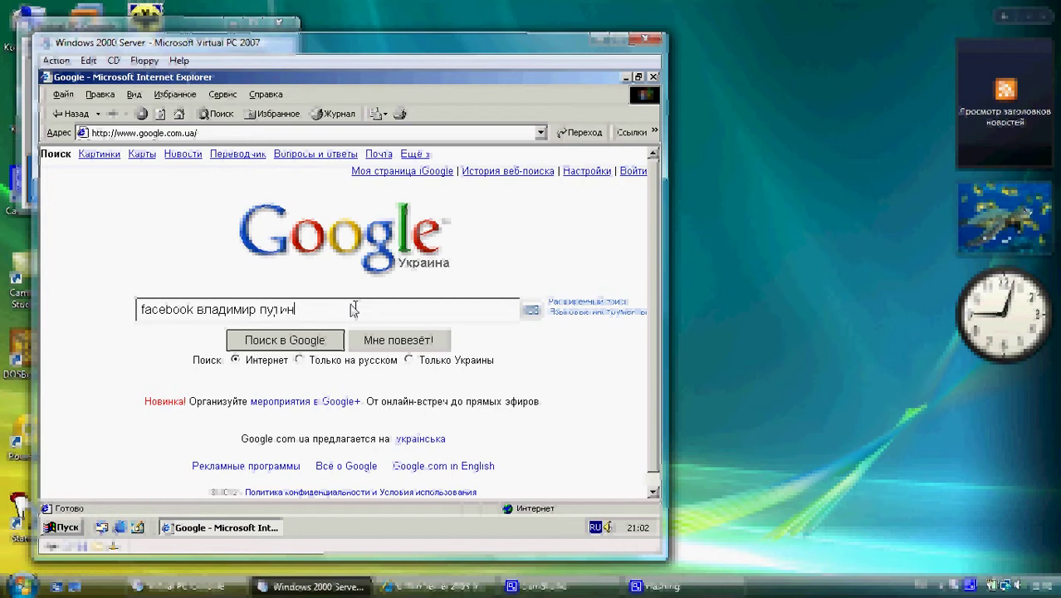
pyautogui.press('Return')
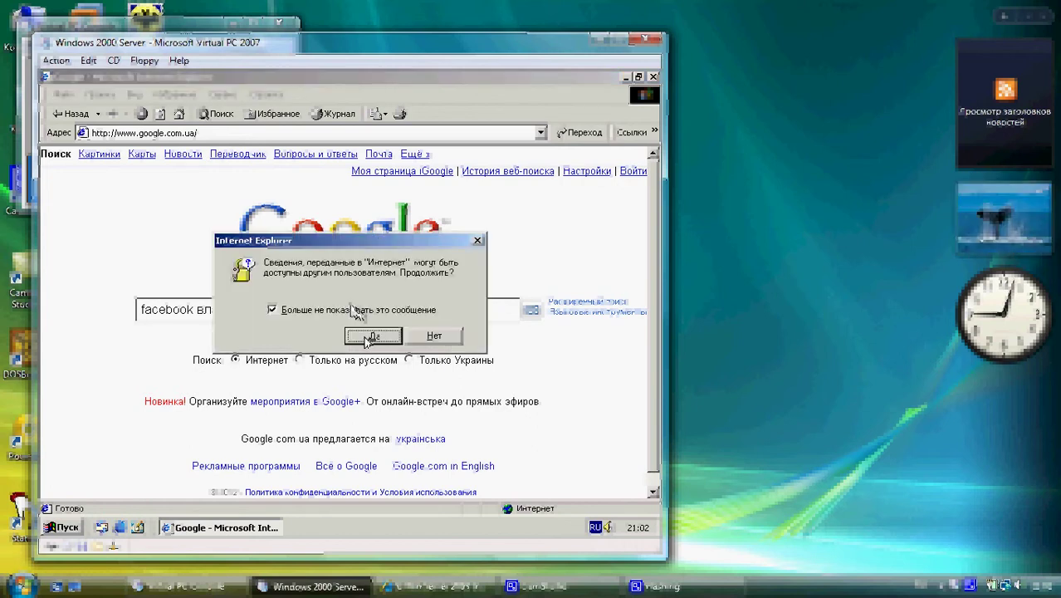
pyautogui.click(369, 335)
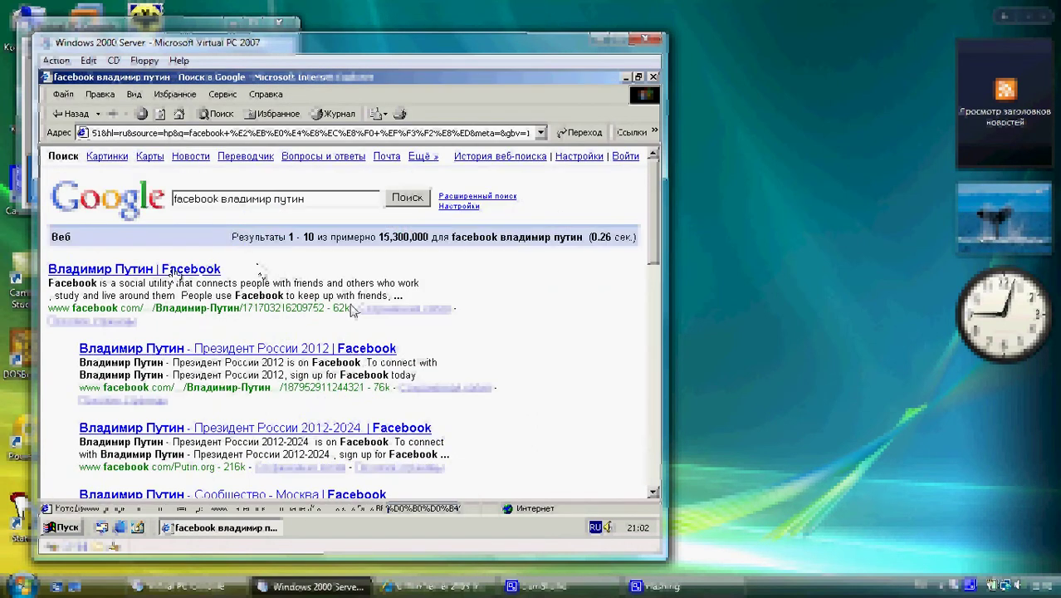
# Step: Open the first search result, the "Владимир Путин | Facebook" page, and decline debugging of its script errors
pyautogui.click(177, 271)
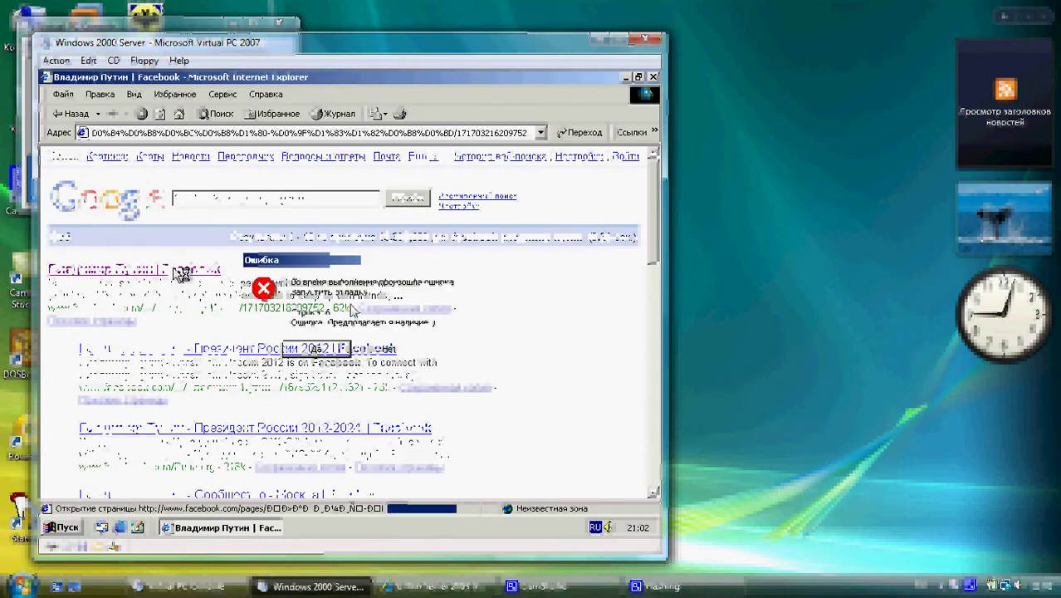
pyautogui.click(366, 348)
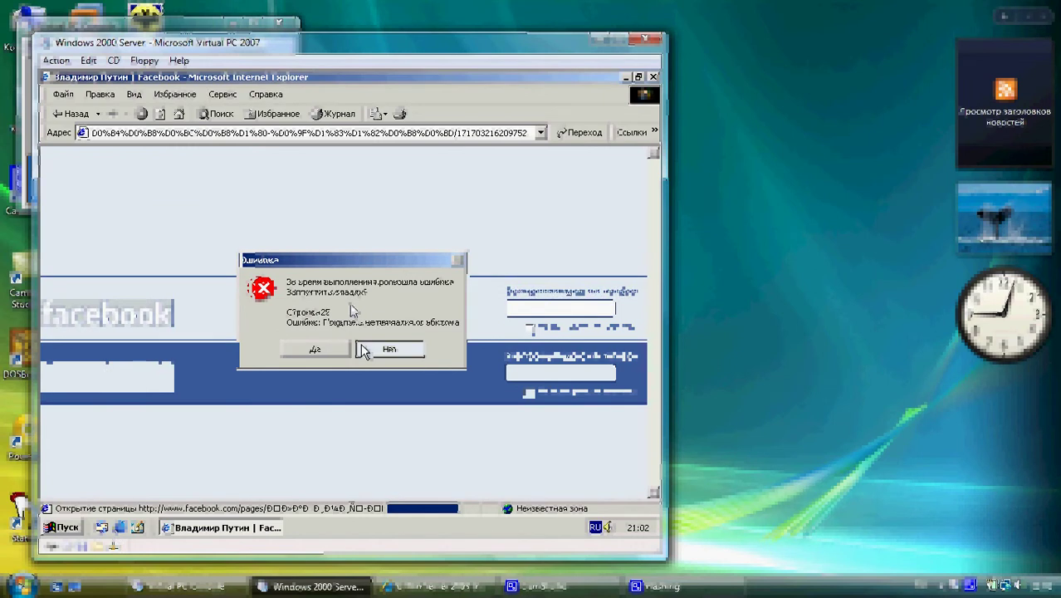
pyautogui.click(366, 348)
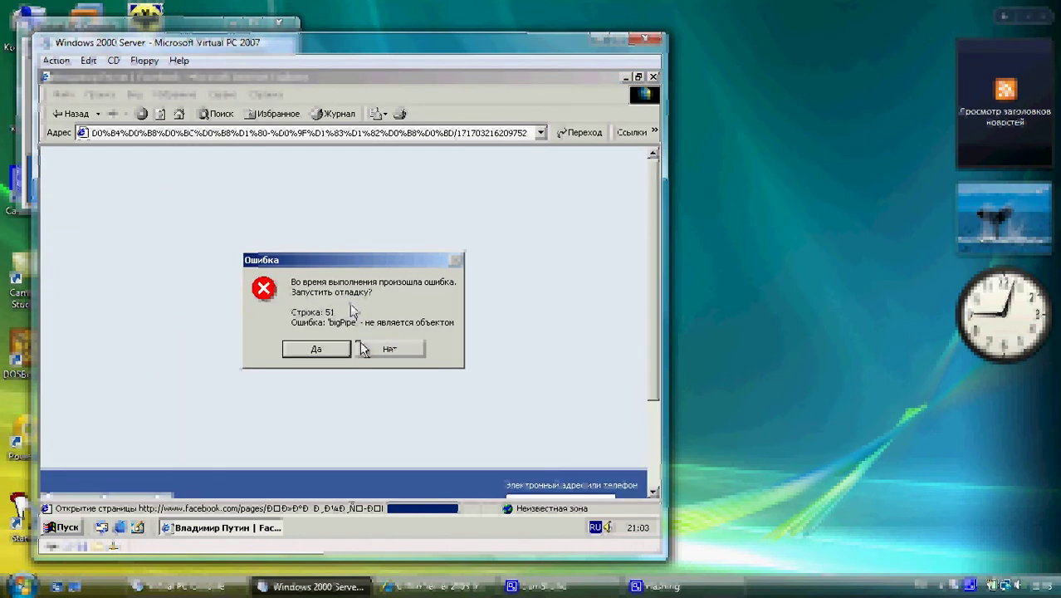
# Step: Accept debugging for the Facebook page's further script errors, closing the script debugger in between
pyautogui.click(316, 348)
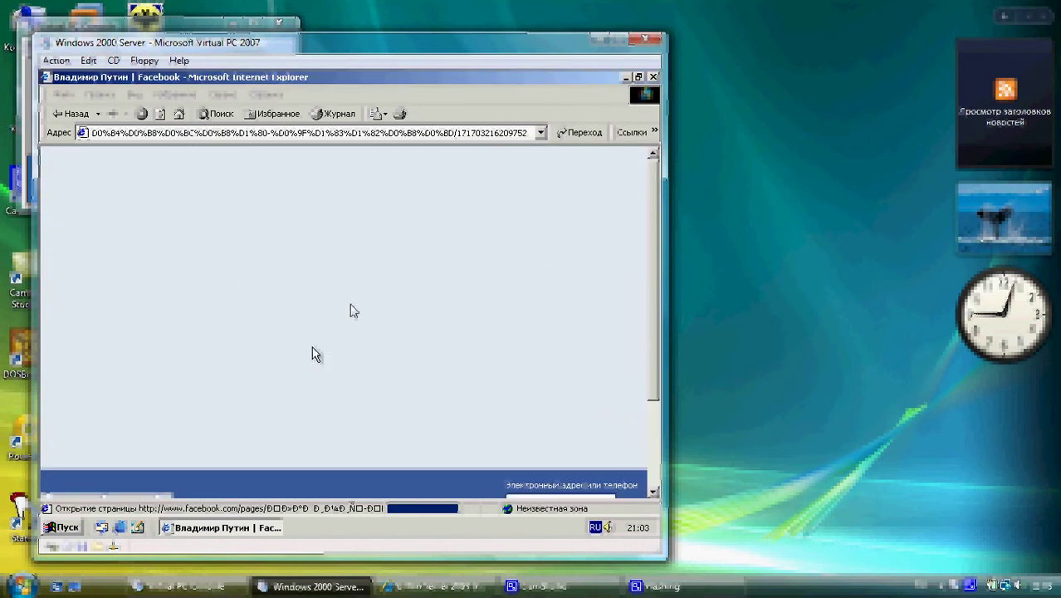
pyautogui.click(548, 132)
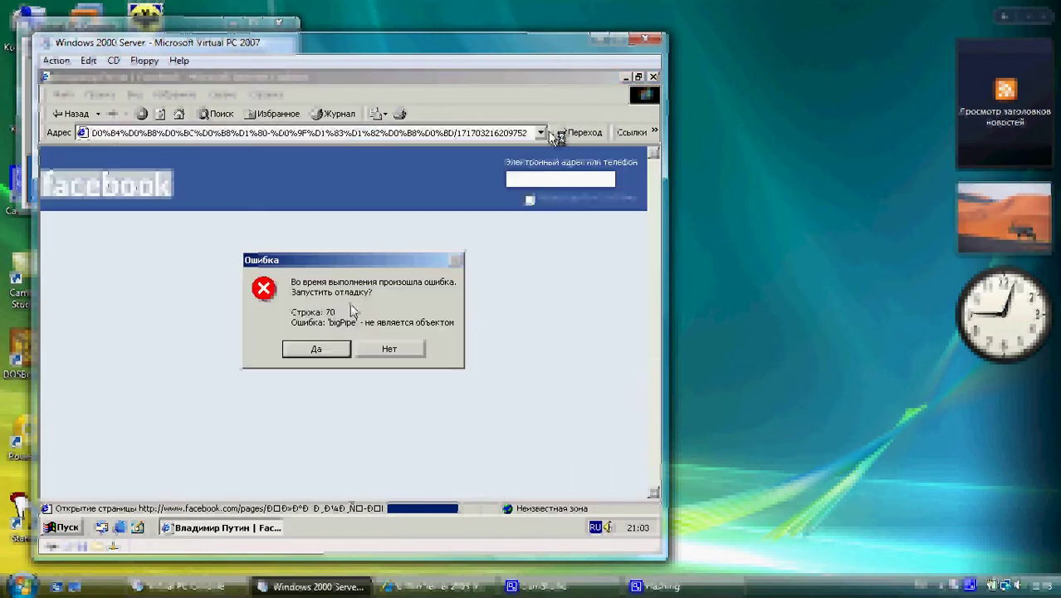
pyautogui.press('Return')
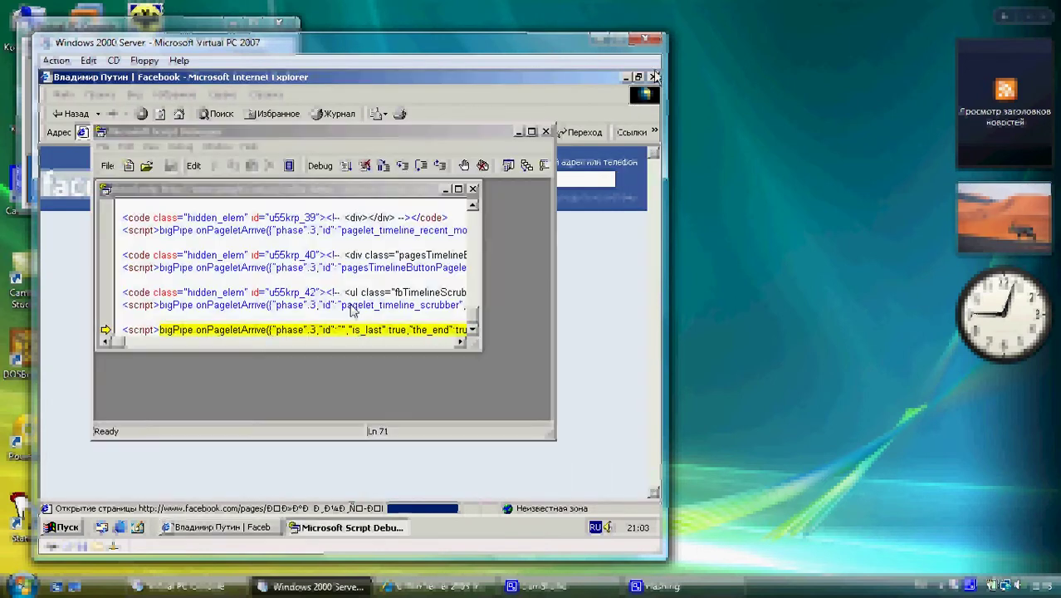
# Step: Close the script debugger and the Internet Explorer windows, returning to the Windows 2000 desktop
pyautogui.click(546, 131)
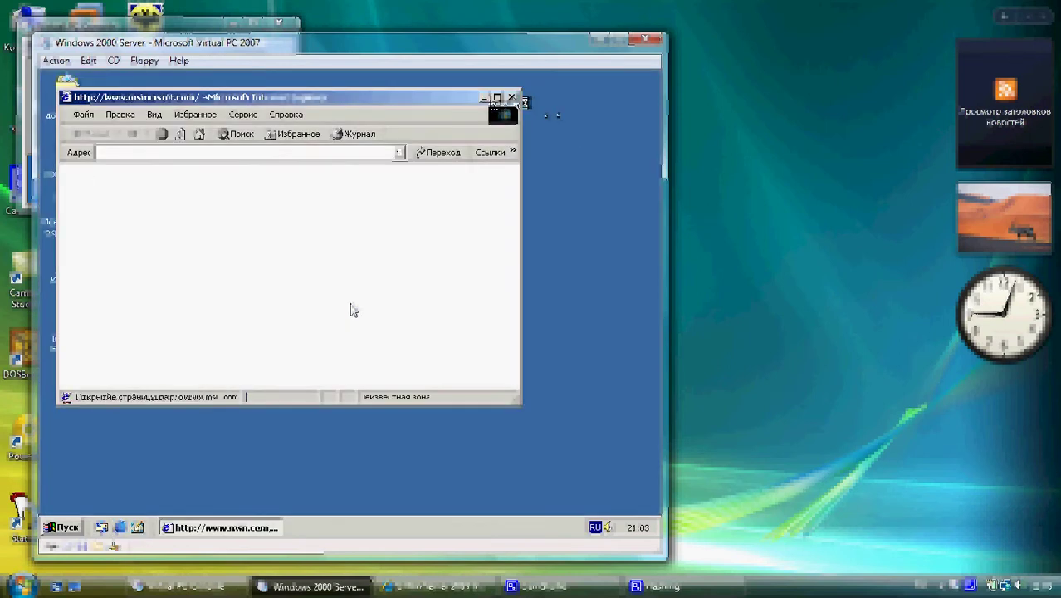
pyautogui.click(509, 98)
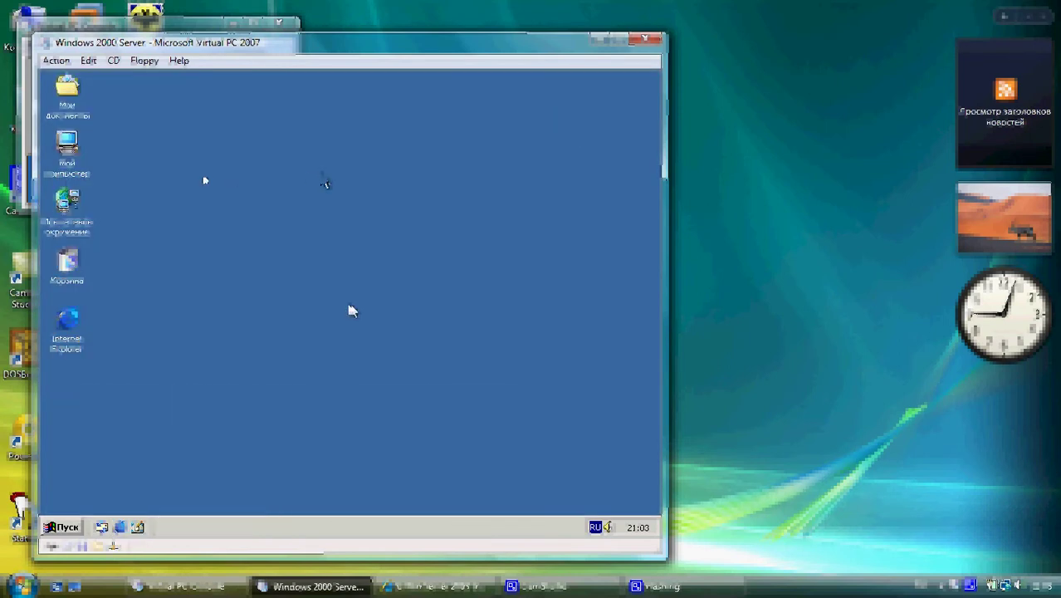
# Step: Open My Computer and examine the general properties of local disk C:, leaving them unchanged
pyautogui.doubleClick(86, 164)
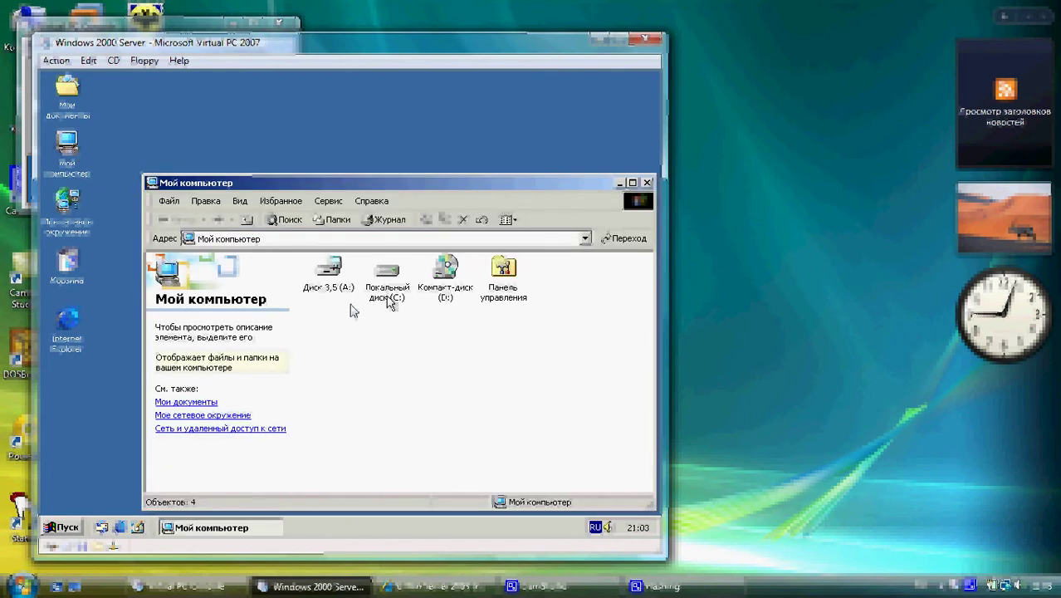
pyautogui.rightClick(388, 300)
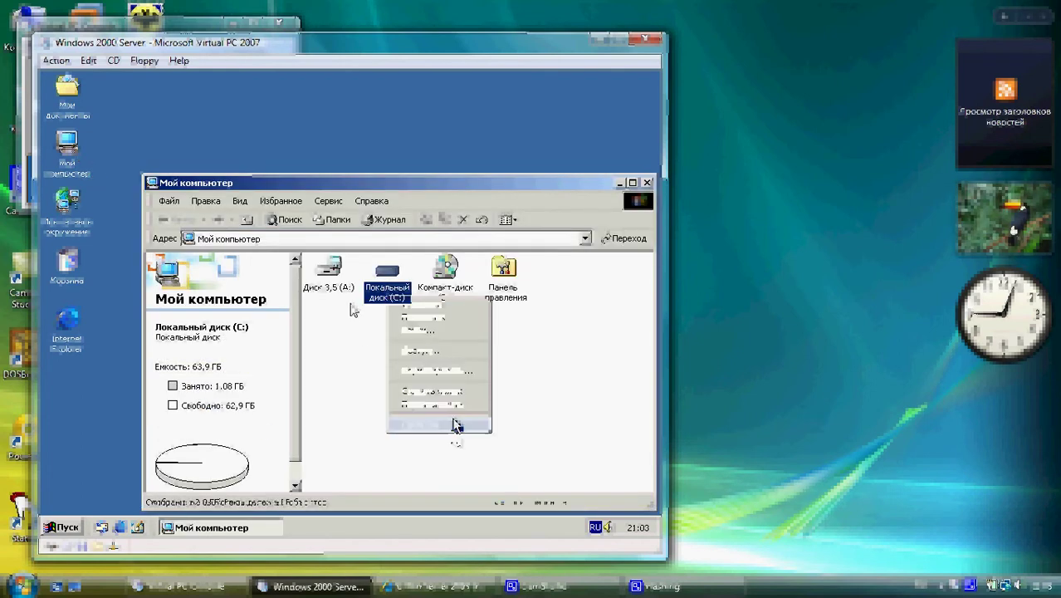
pyautogui.click(455, 425)
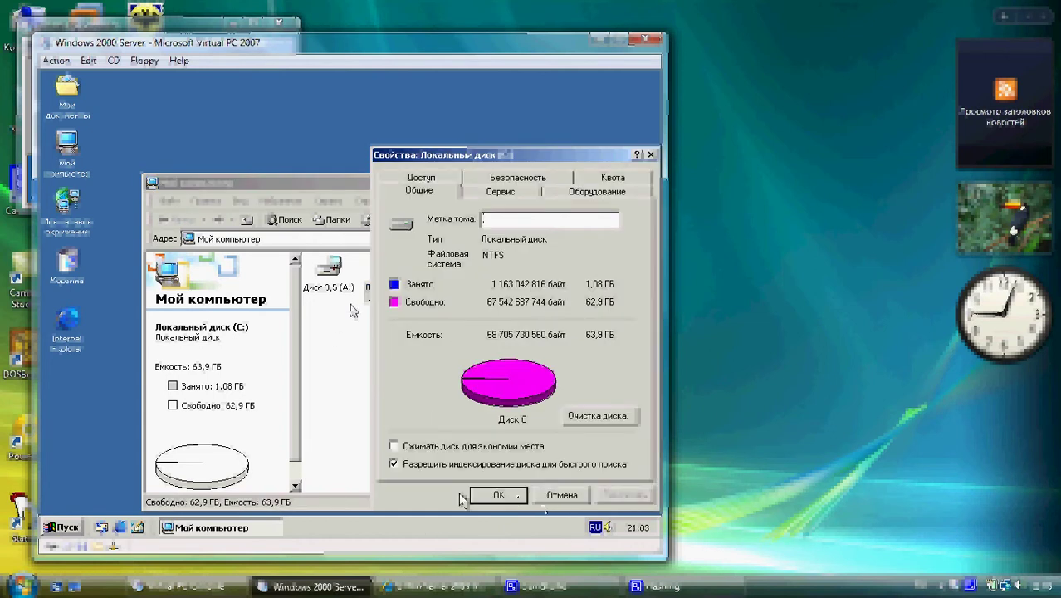
pyautogui.click(517, 497)
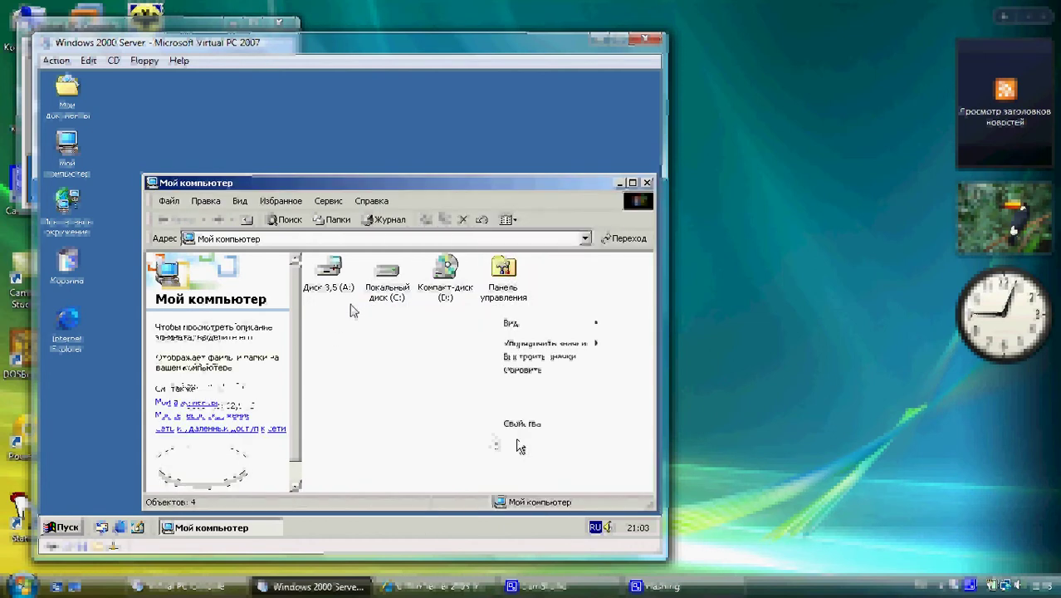
# Step: Examine the system properties and the About Windows information from My Computer, and close its window
pyautogui.click(522, 423)
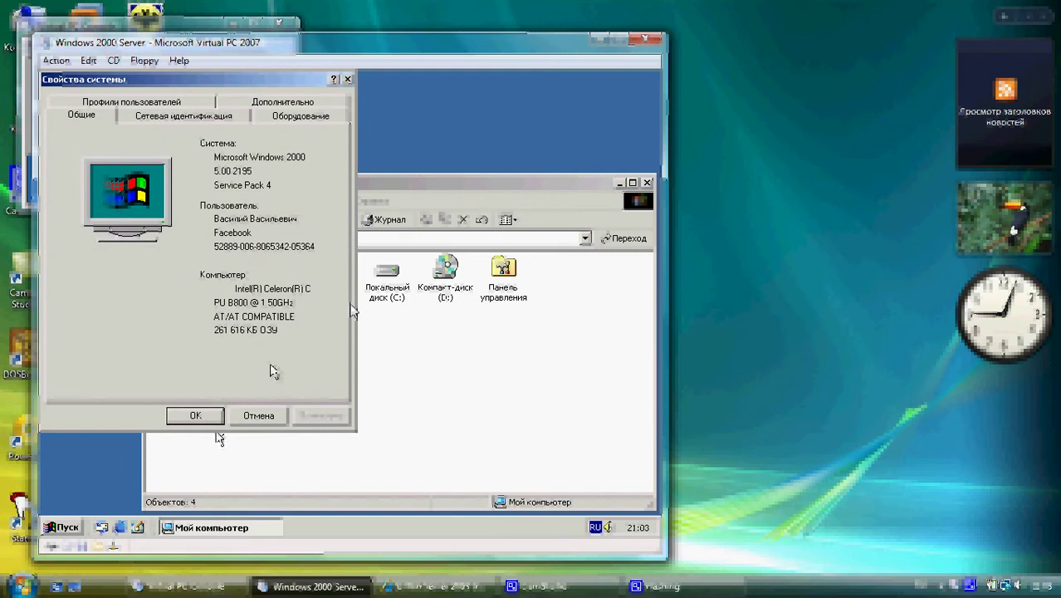
pyautogui.click(221, 420)
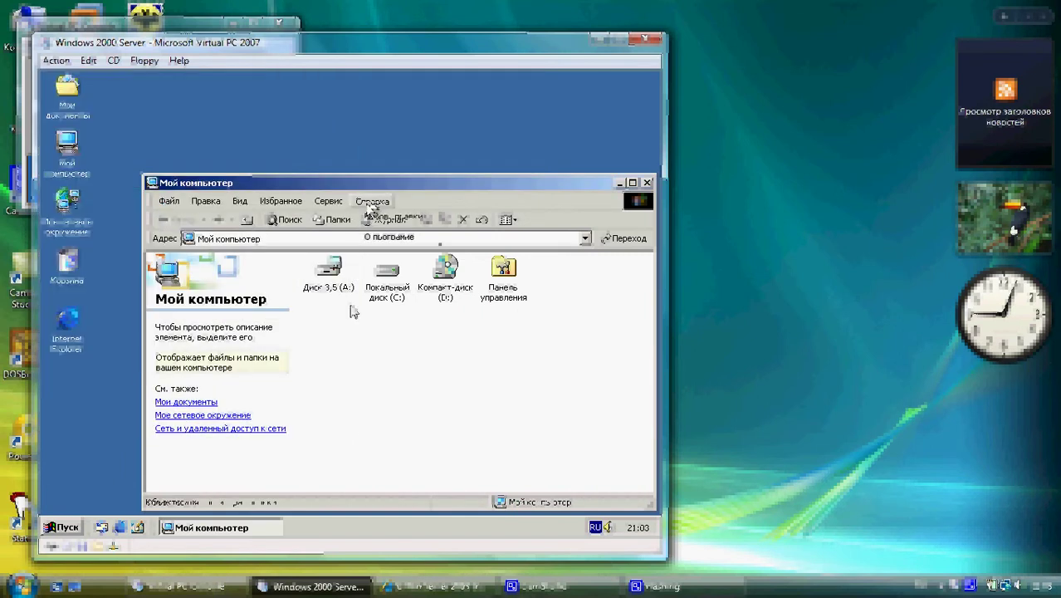
pyautogui.click(388, 236)
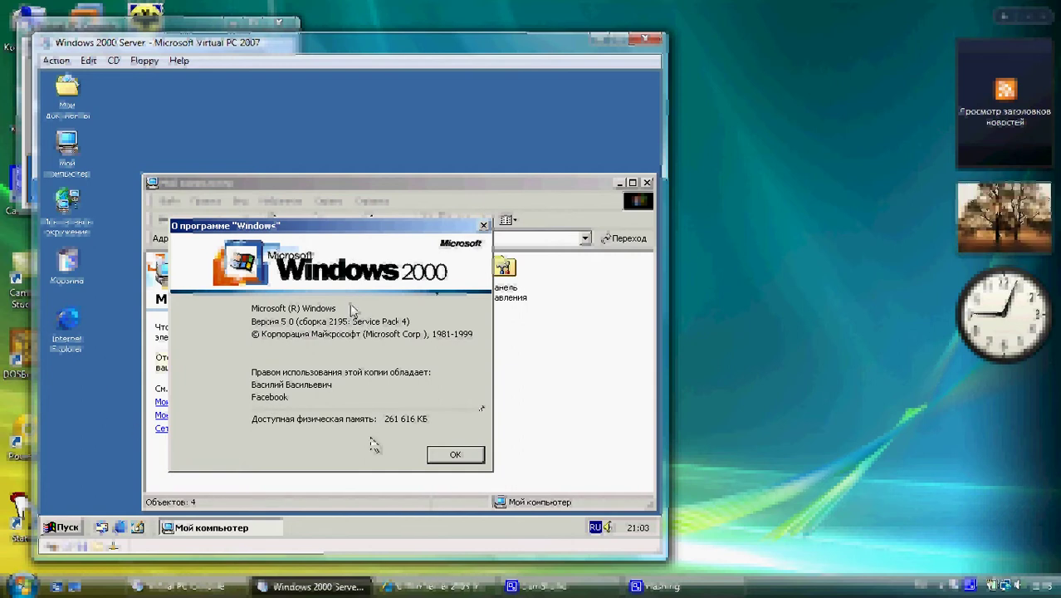
pyautogui.click(455, 454)
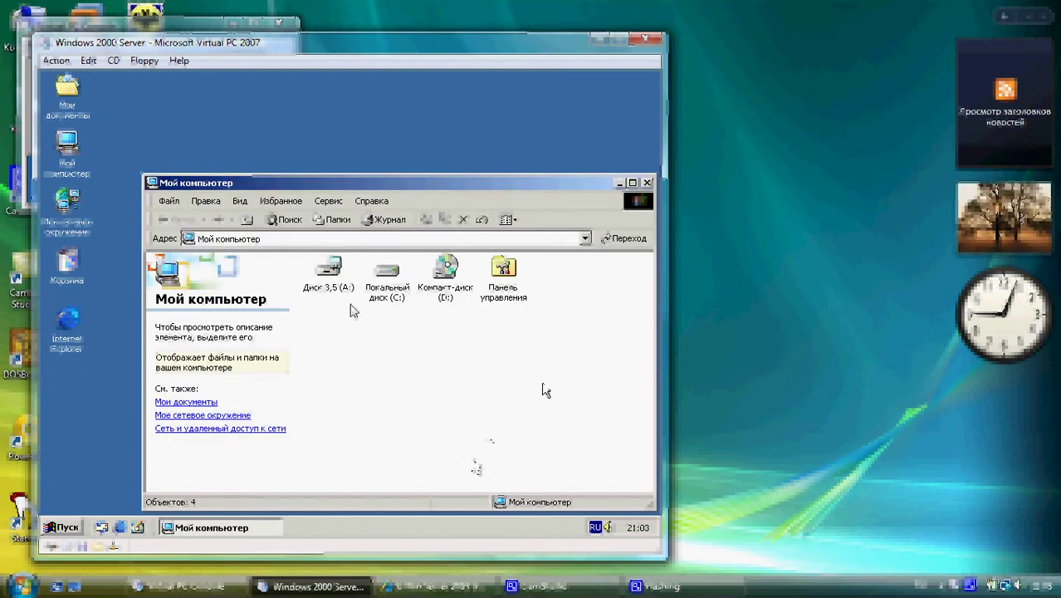
pyautogui.click(648, 184)
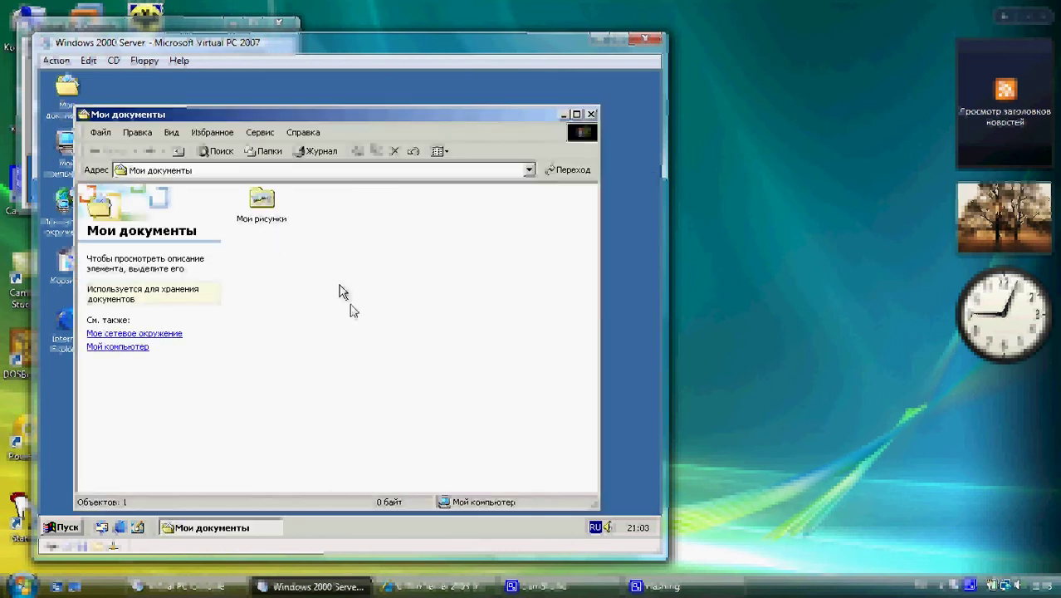
# Step: Look into the My Pictures folder inside My Documents, go back and close the window
pyautogui.doubleClick(259, 199)
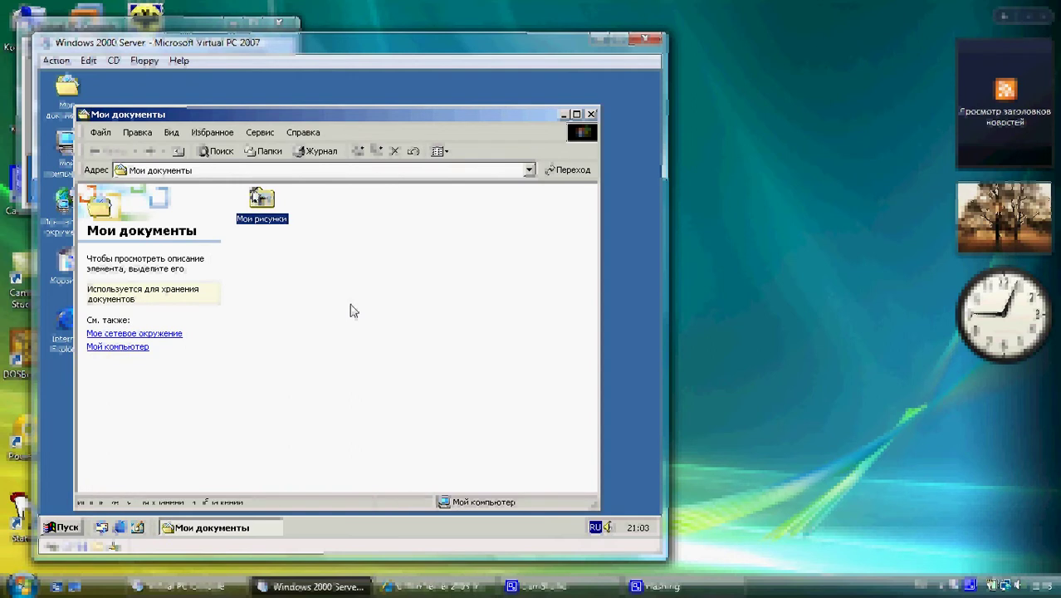
pyautogui.click(133, 153)
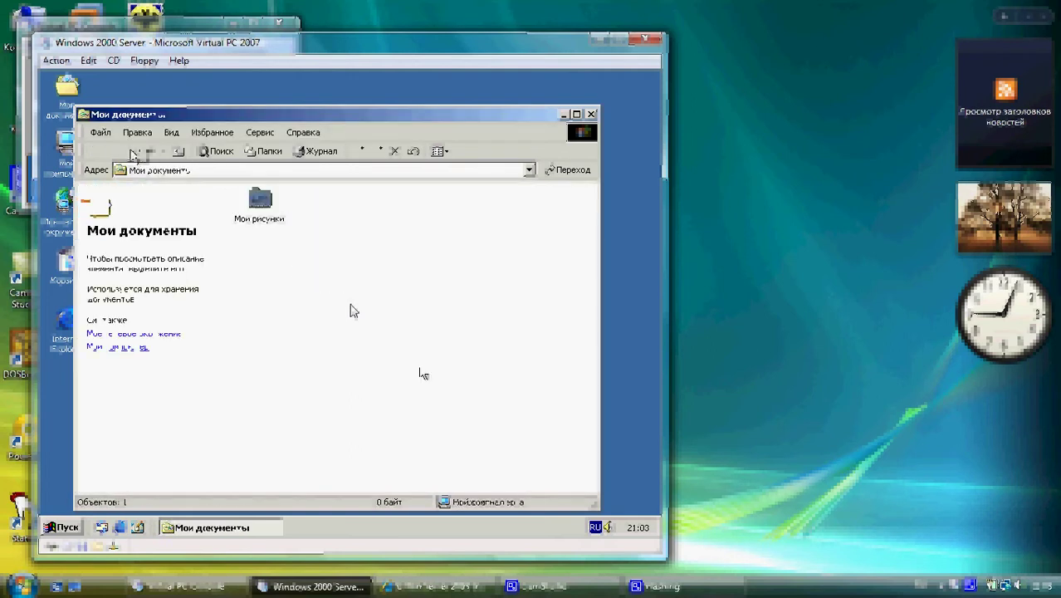
pyautogui.click(590, 114)
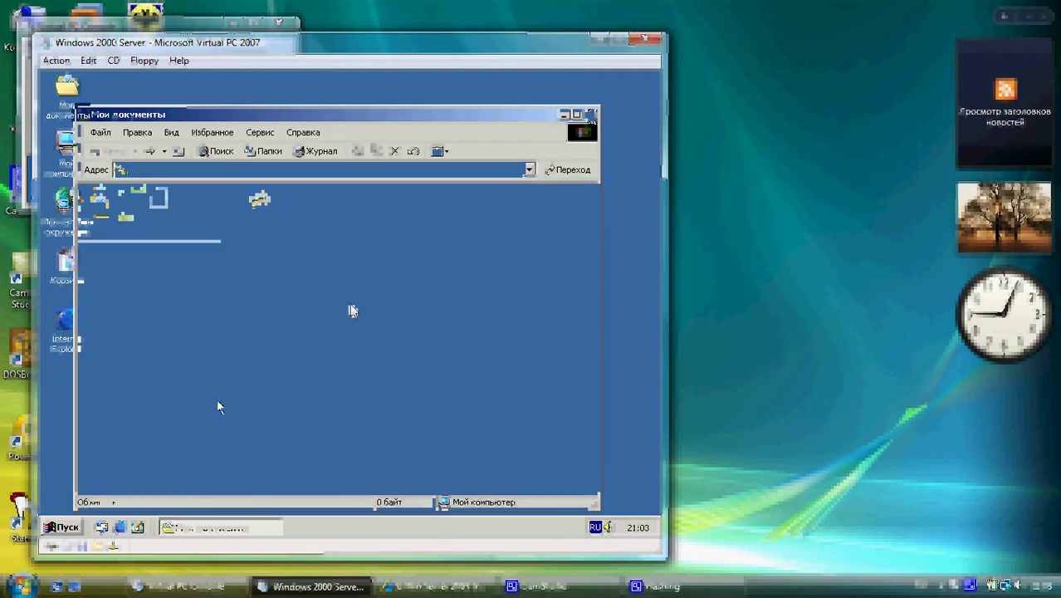
# Step: Start Outlook Express and cancel its account setup wizard, confirming the cancellation
pyautogui.click(120, 527)
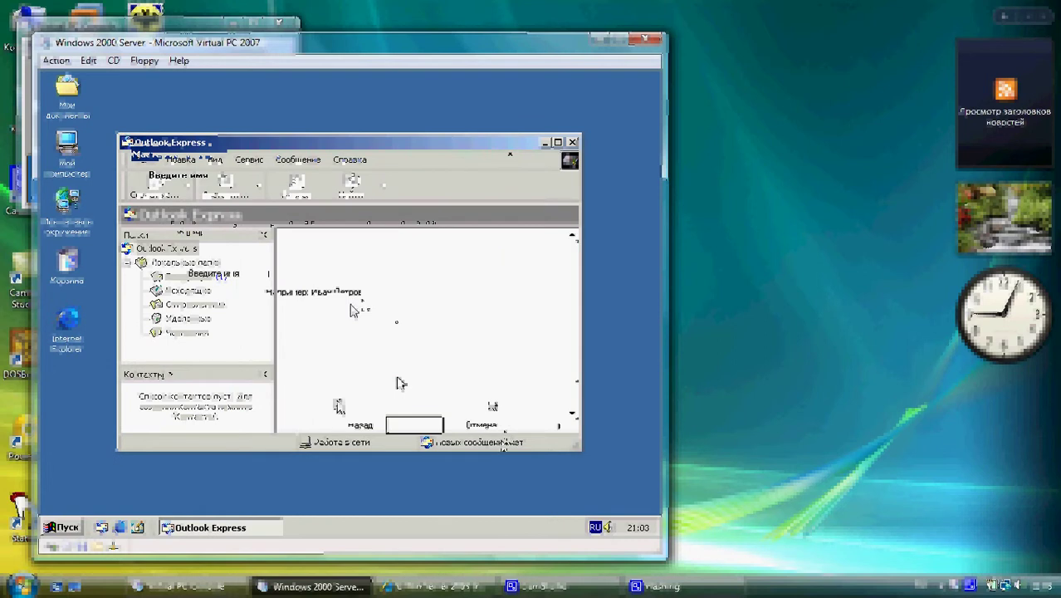
pyautogui.press('Escape')
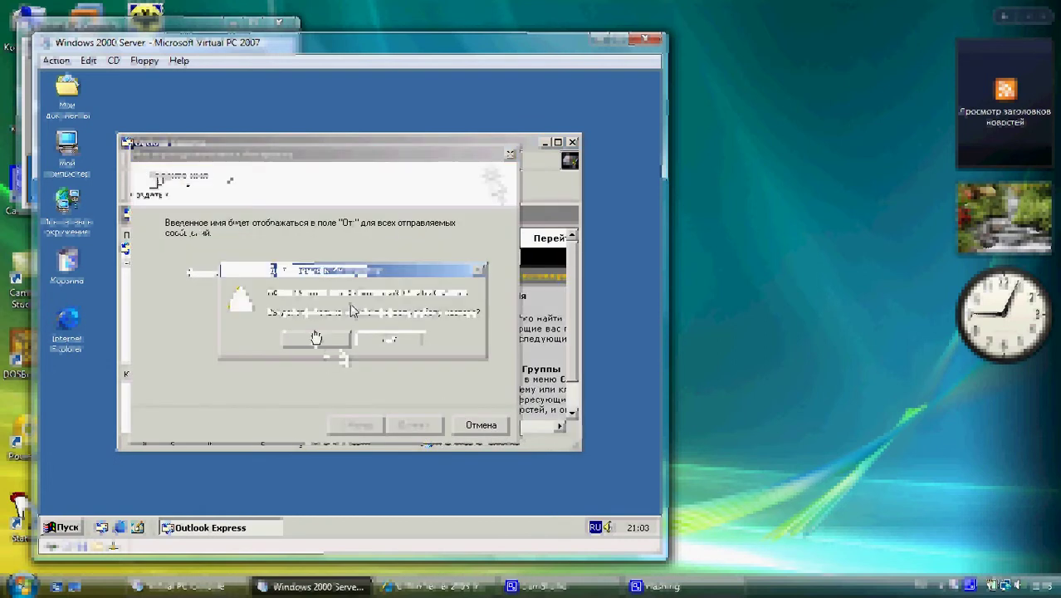
pyautogui.click(315, 336)
# Step: Check the version information of Outlook Express and close the program
pyautogui.click(349, 159)
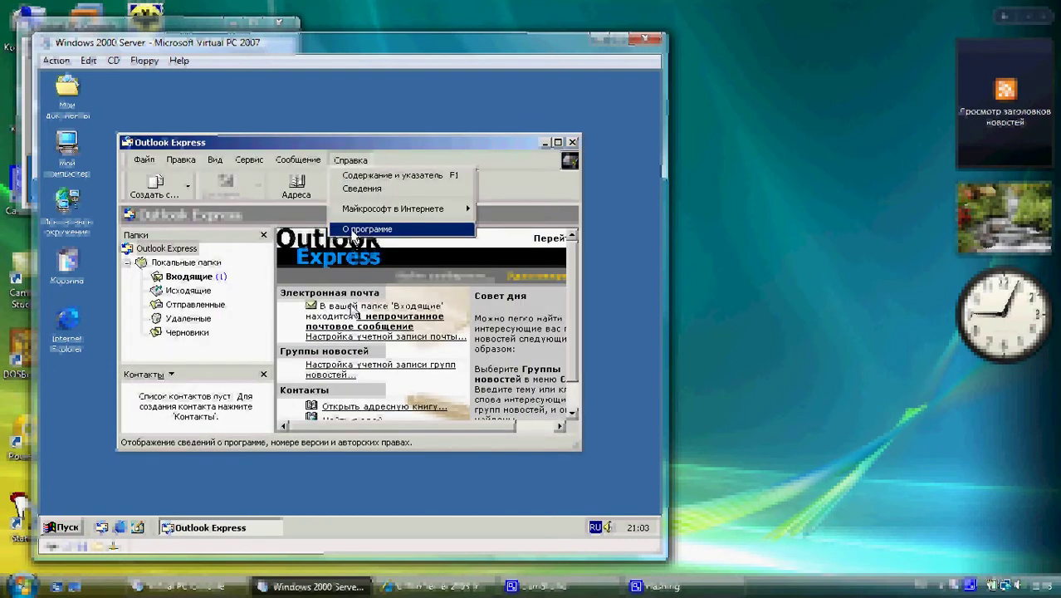
pyautogui.click(352, 231)
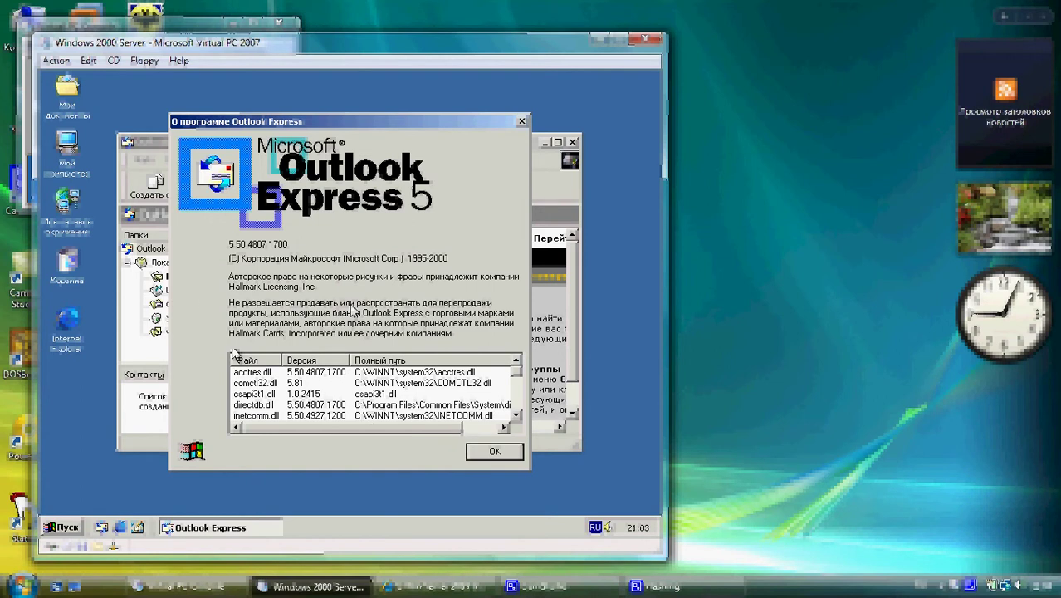
pyautogui.click(493, 452)
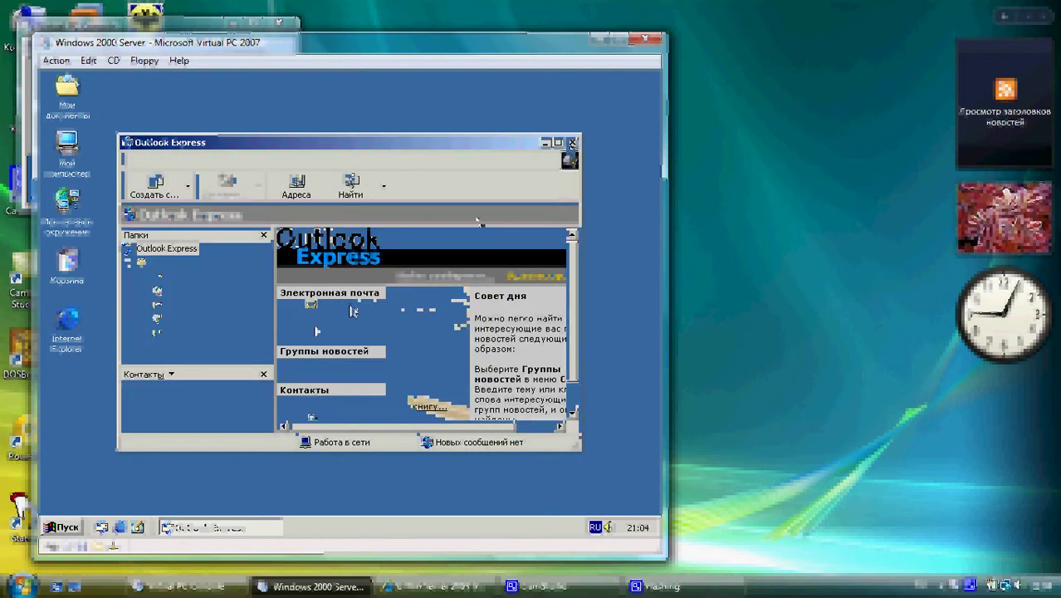
pyautogui.hotkey('alt', 'F4')
# Step: Open the Windows 2000 Server help, look over its contents and close it
pyautogui.click(66, 526)
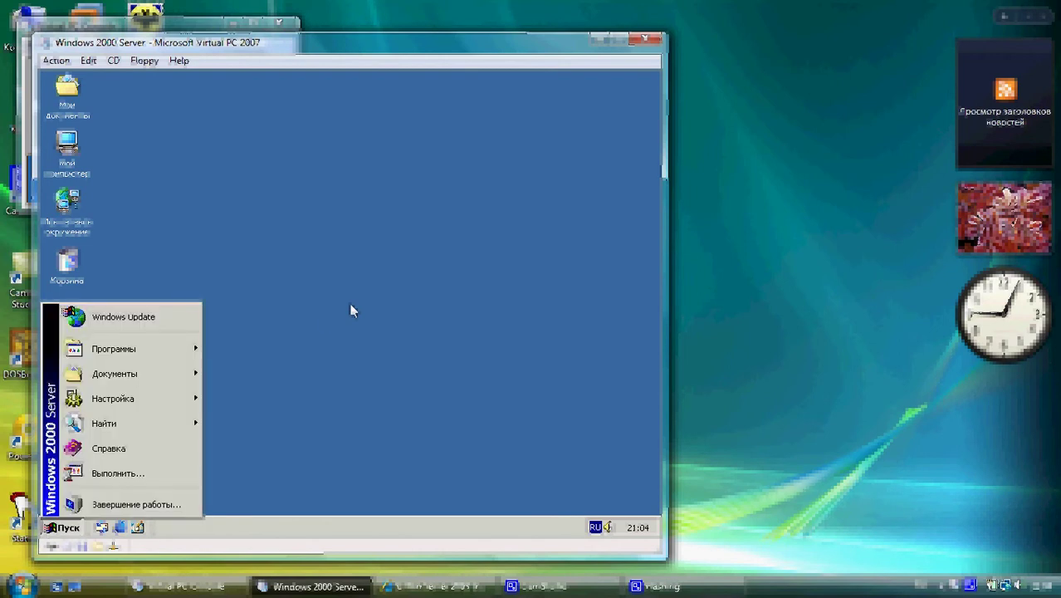
pyautogui.click(173, 471)
pyautogui.click(206, 486)
pyautogui.click(67, 527)
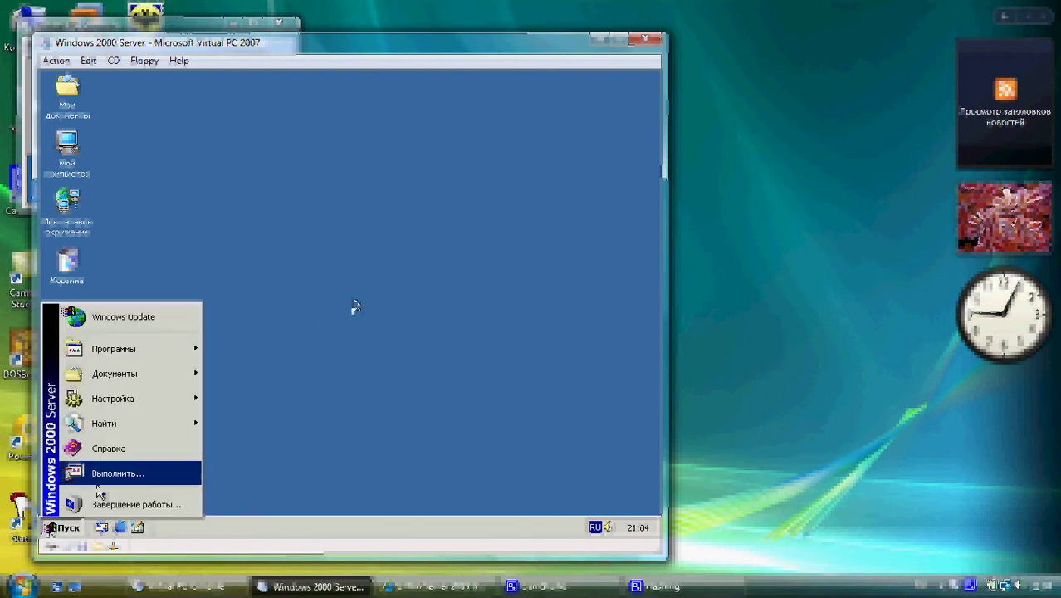
pyautogui.click(93, 450)
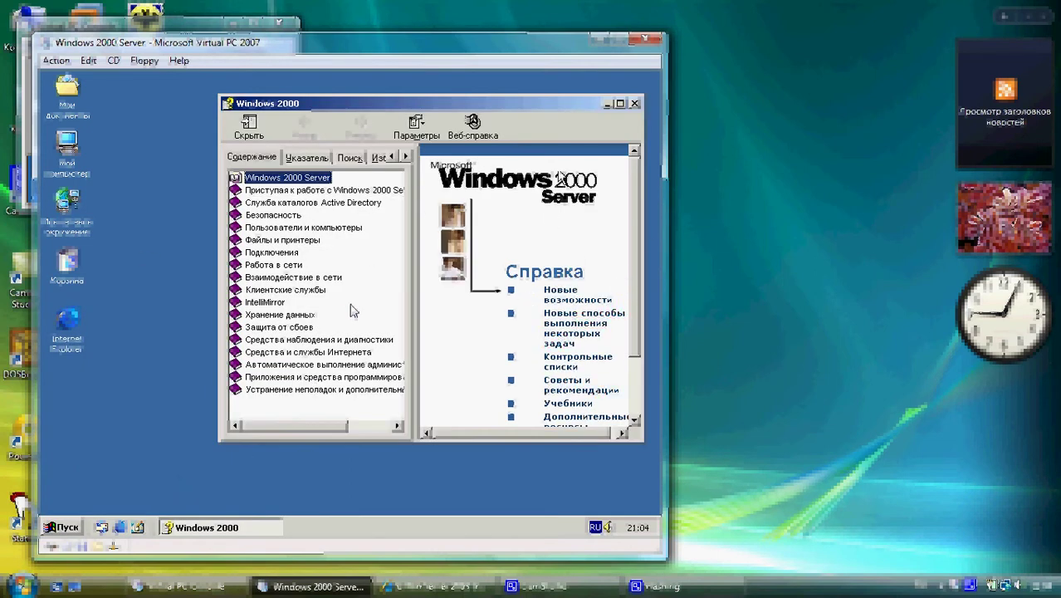
pyautogui.click(634, 103)
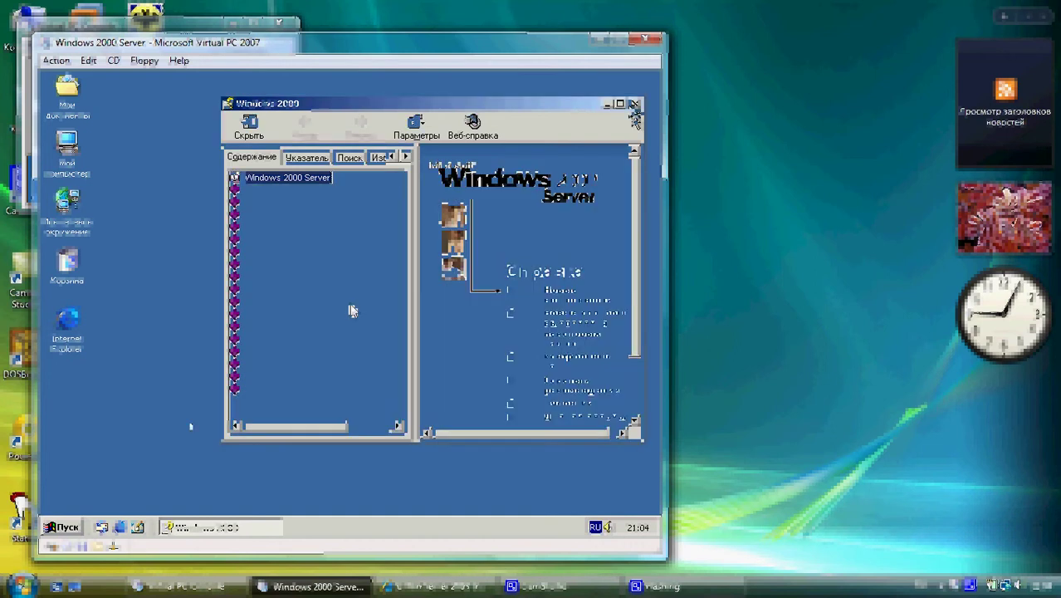
# Step: Open the Control Panel, look through its items and close it
pyautogui.press('super')
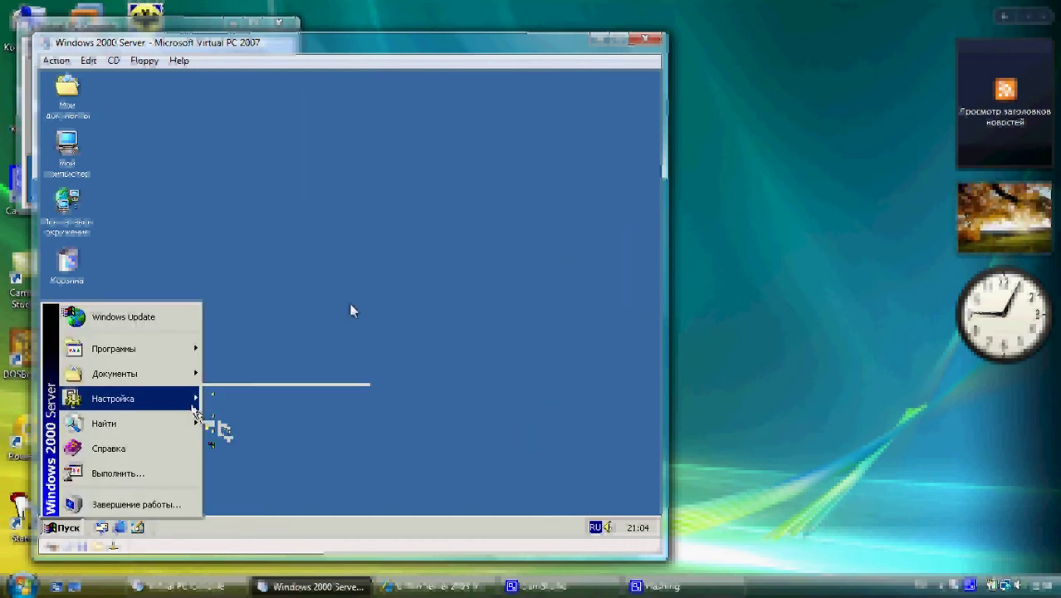
pyautogui.click(221, 399)
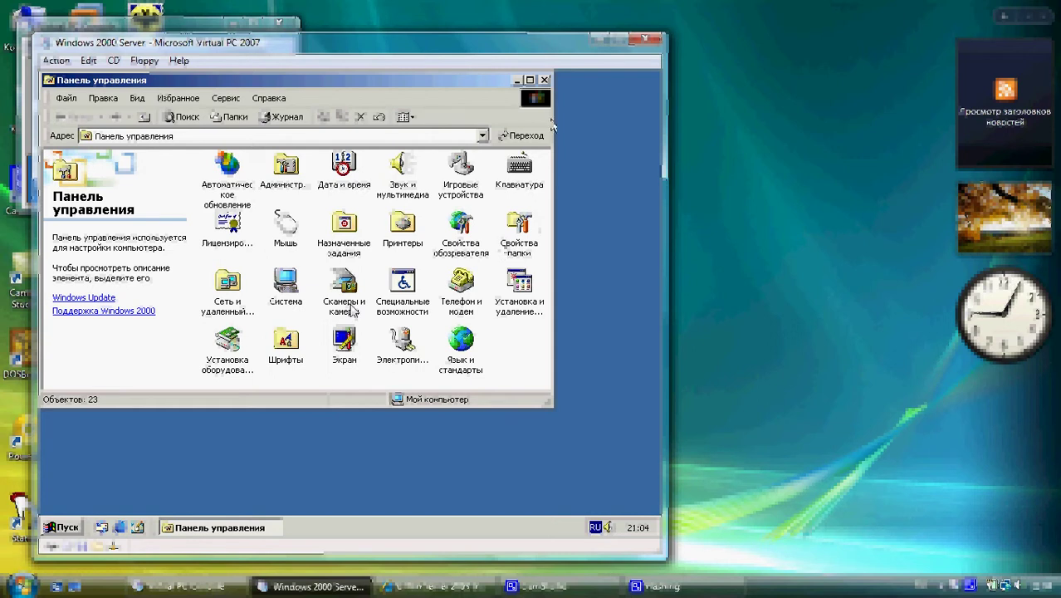
pyautogui.click(545, 80)
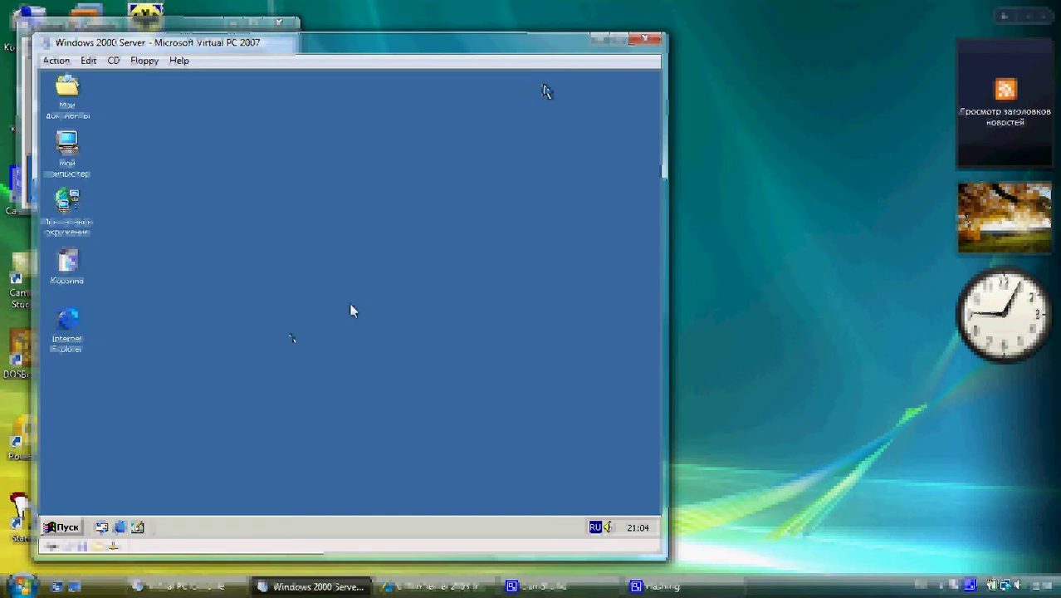
# Step: Check the Windows version with the ver command in the Command Prompt, using the English keyboard layout, and close the console
pyautogui.press('super')
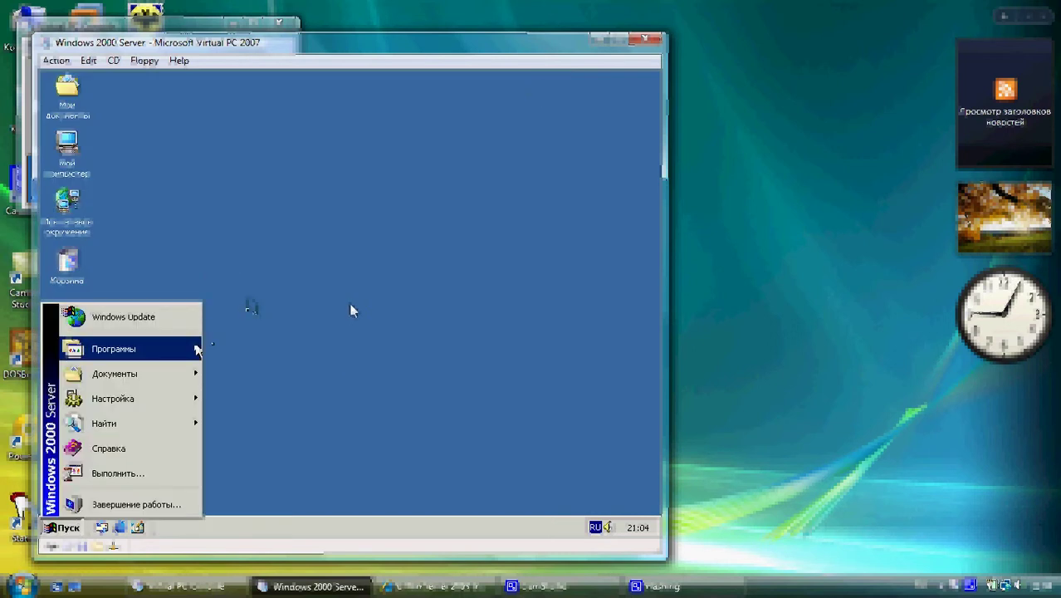
pyautogui.moveTo(203, 349)
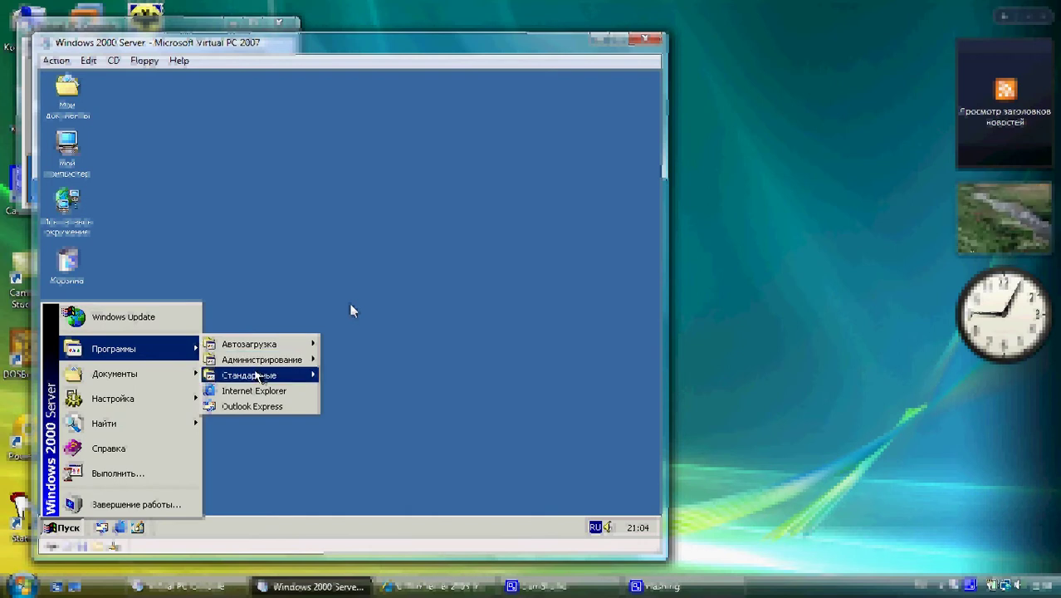
pyautogui.moveTo(270, 375)
pyautogui.click(386, 347)
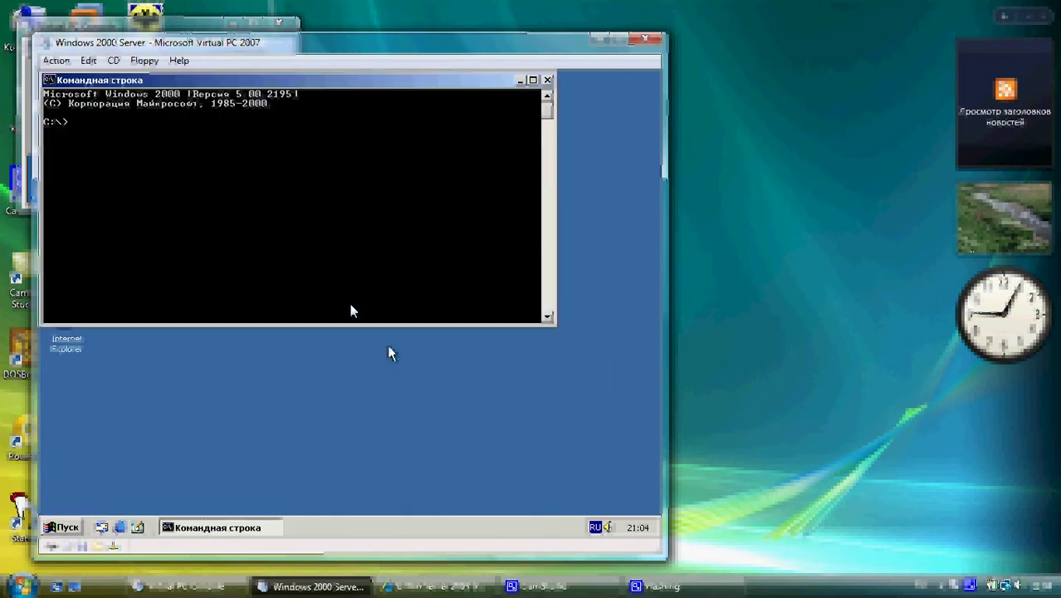
pyautogui.hotkey('alt', 'shift')
pyautogui.write('ver')
pyautogui.hotkey('alt', 'shift')
pyautogui.press('Return')
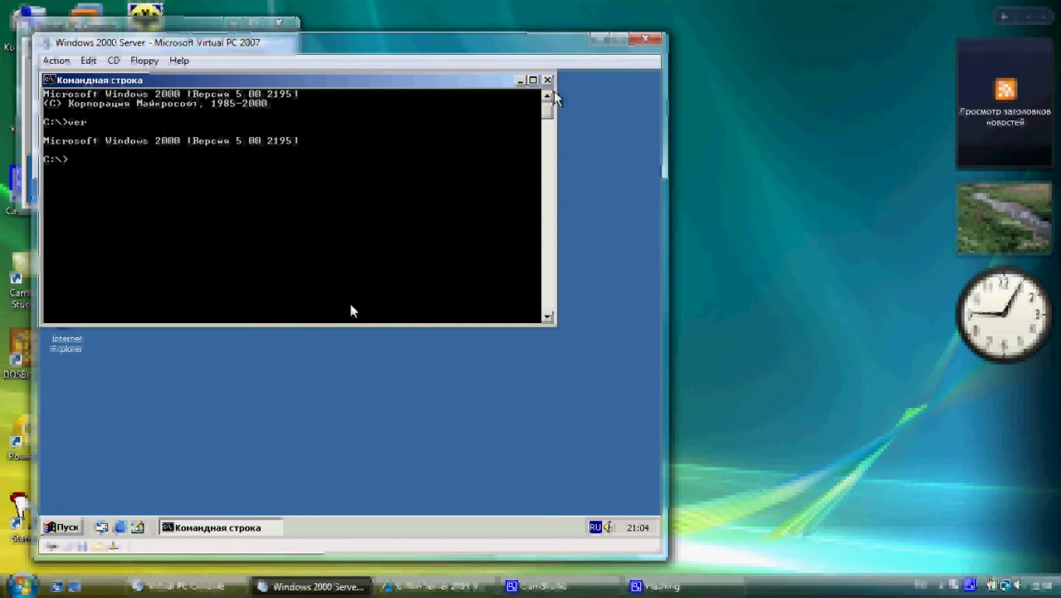
pyautogui.hotkey('alt', 'F4')
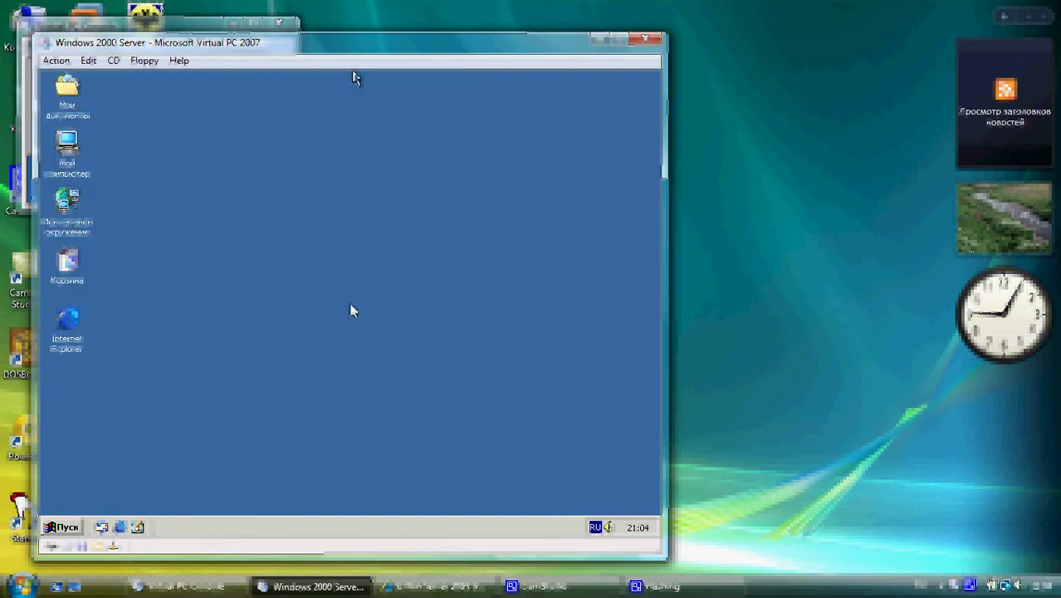
# Step: Open Notepad from the standard accessory programs
pyautogui.hotkey('ctrl', 'Escape')
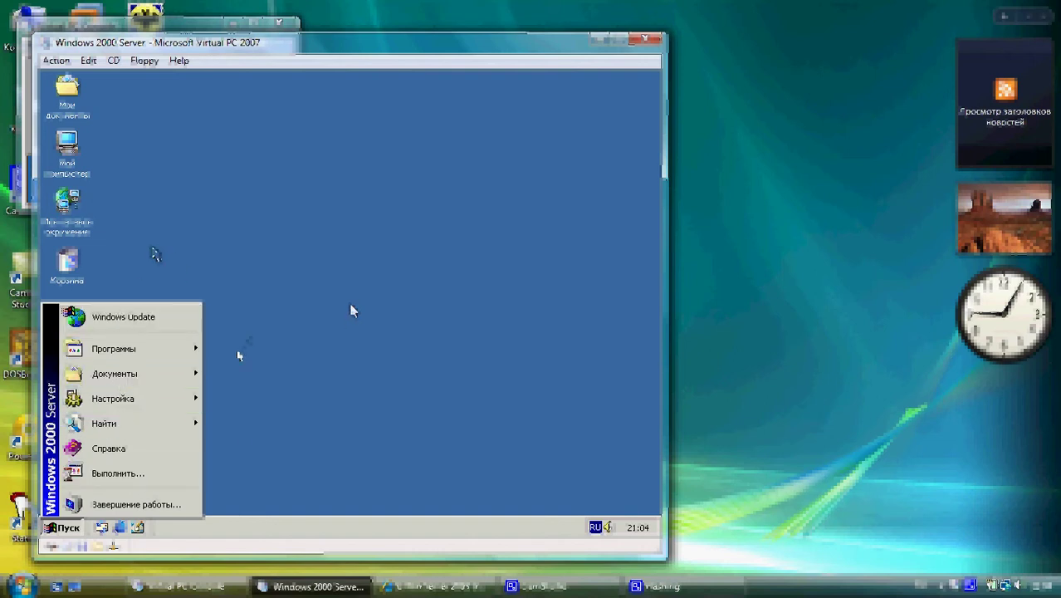
pyautogui.moveTo(199, 355)
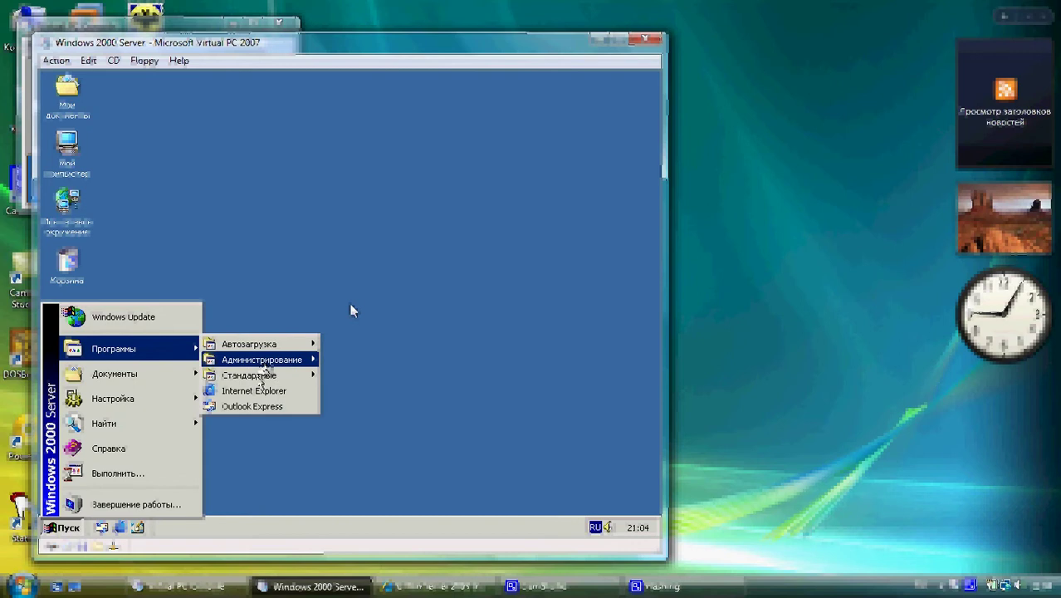
pyautogui.moveTo(253, 384)
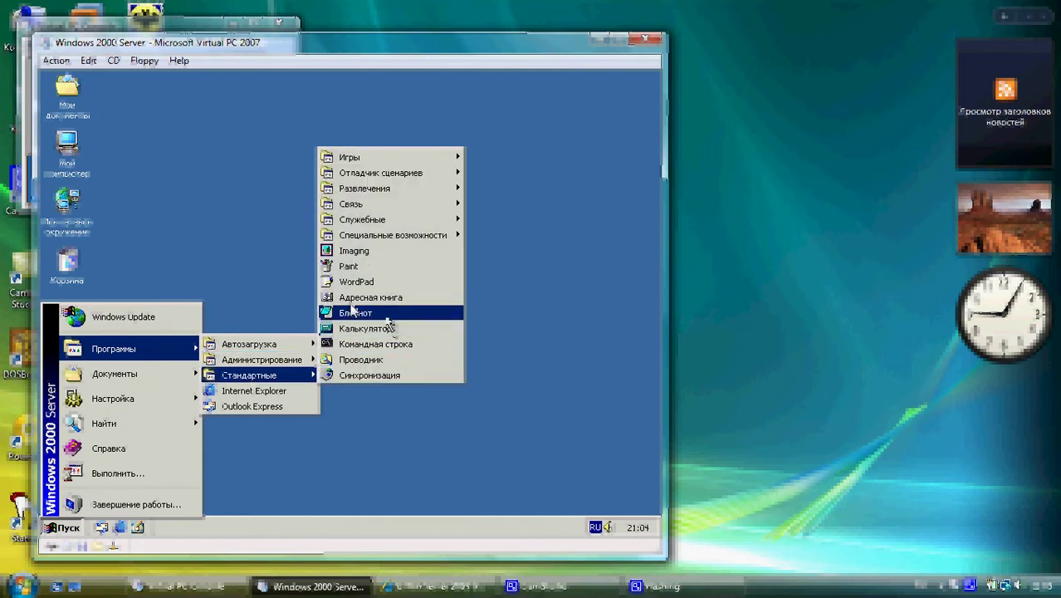
pyautogui.click(387, 316)
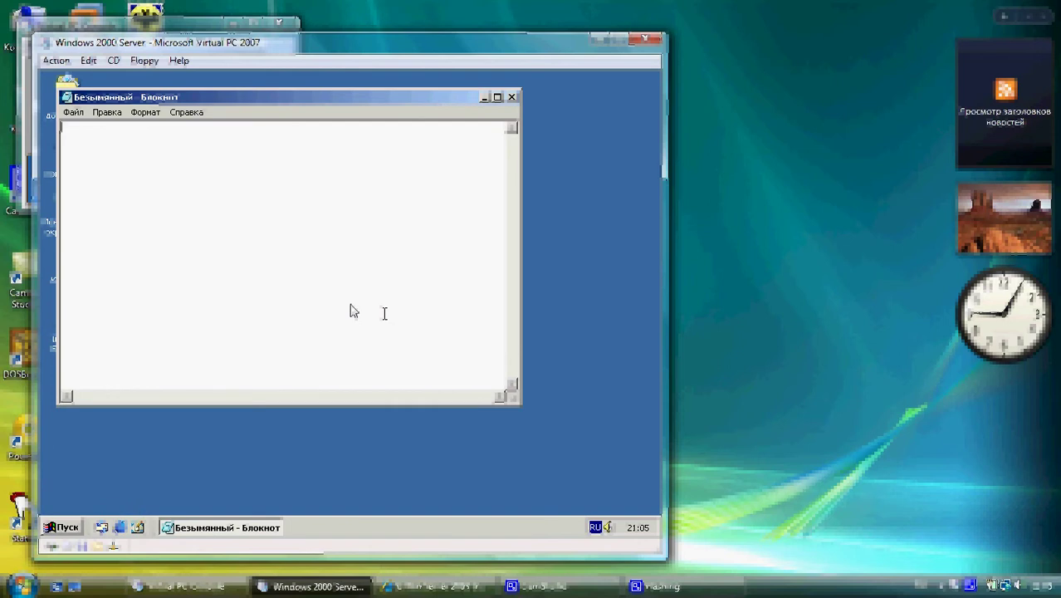
# Step: Write "windows 2000 Server Старая версия очень эта старио" as the first line of the Notepad document
pyautogui.hotkey('alt', 'shift')
pyautogui.write('w')
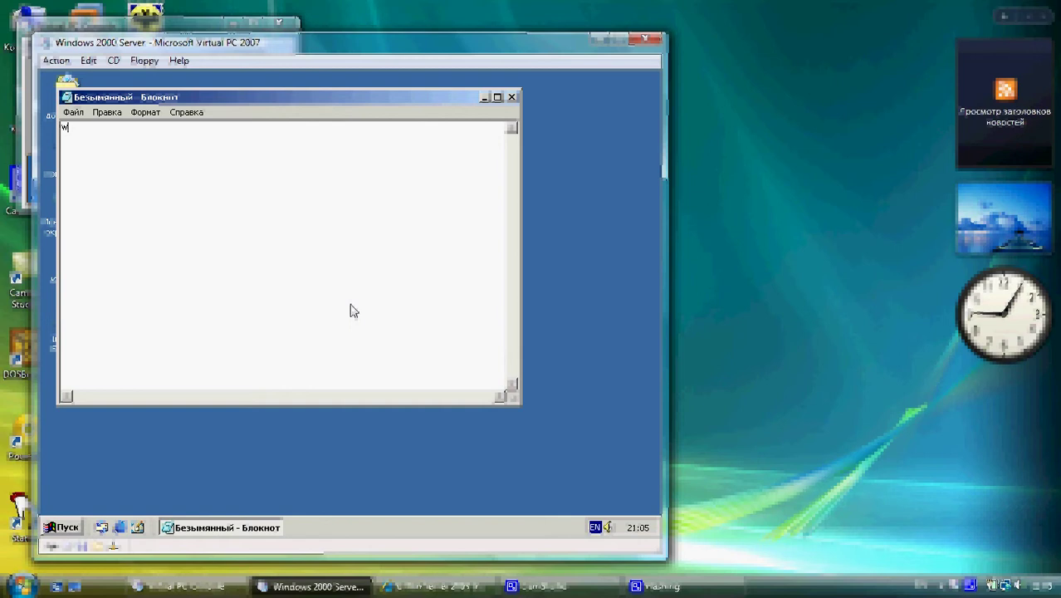
pyautogui.write('indows 2000 Server')
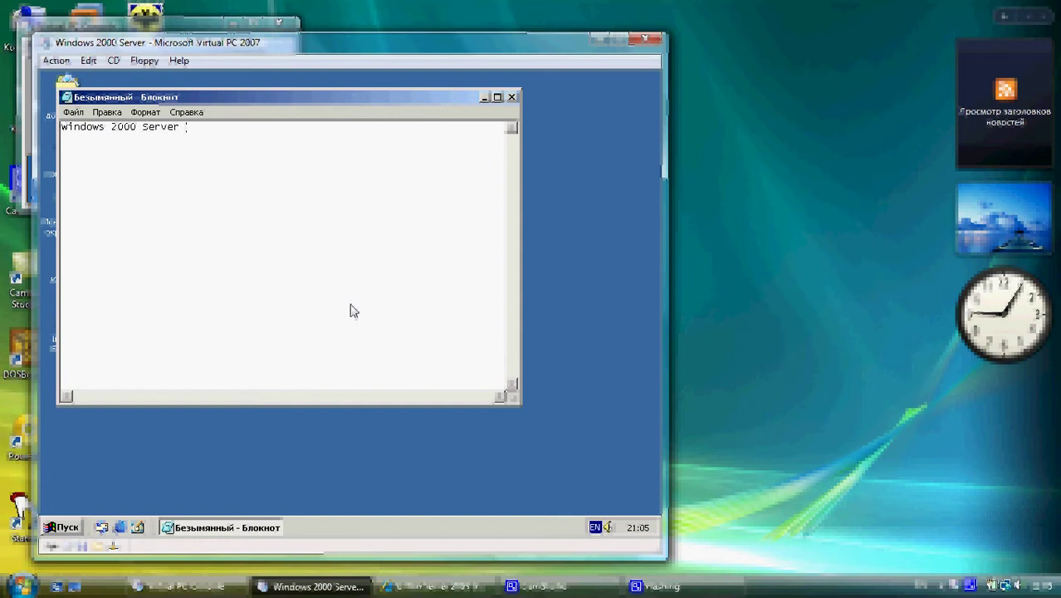
pyautogui.hotkey('alt', 'shift')
pyautogui.write('ver ')
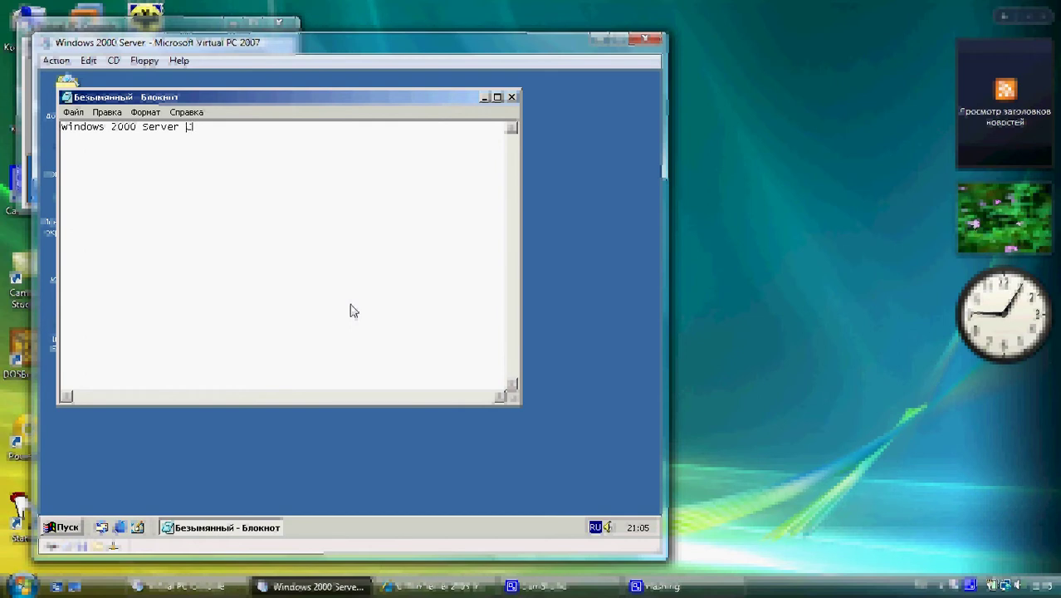
pyautogui.write('Старая вер')
pyautogui.press('BackSpace')
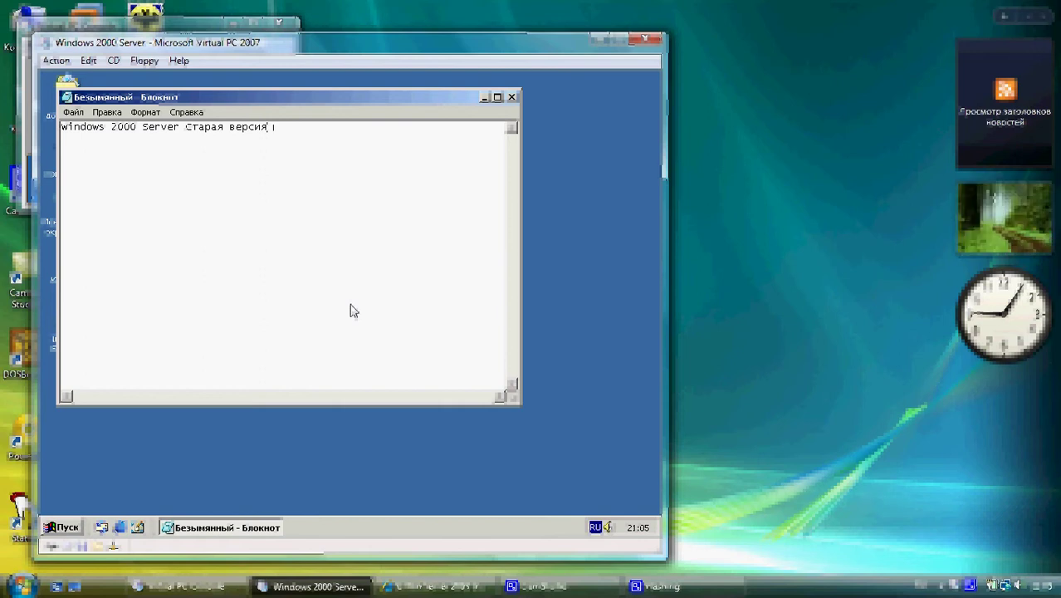
pyautogui.write('очен')
pyautogui.write('ь эта старио')
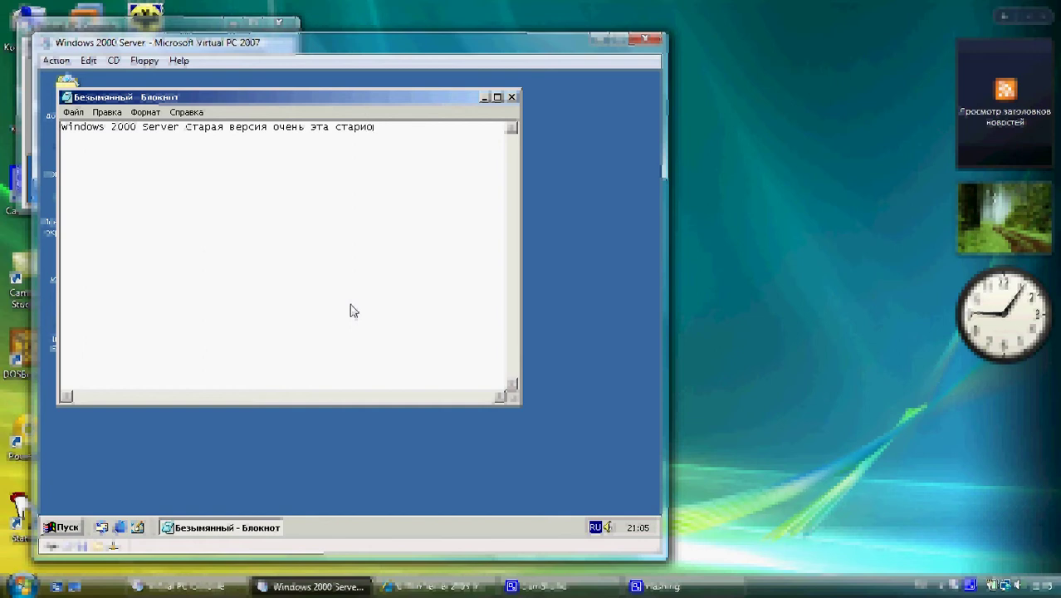
# Step: Leave two blank lines below the first line and write "очень устарела сильно"
pyautogui.press('Return')
pyautogui.press('Return')
pyautogui.press('Return')
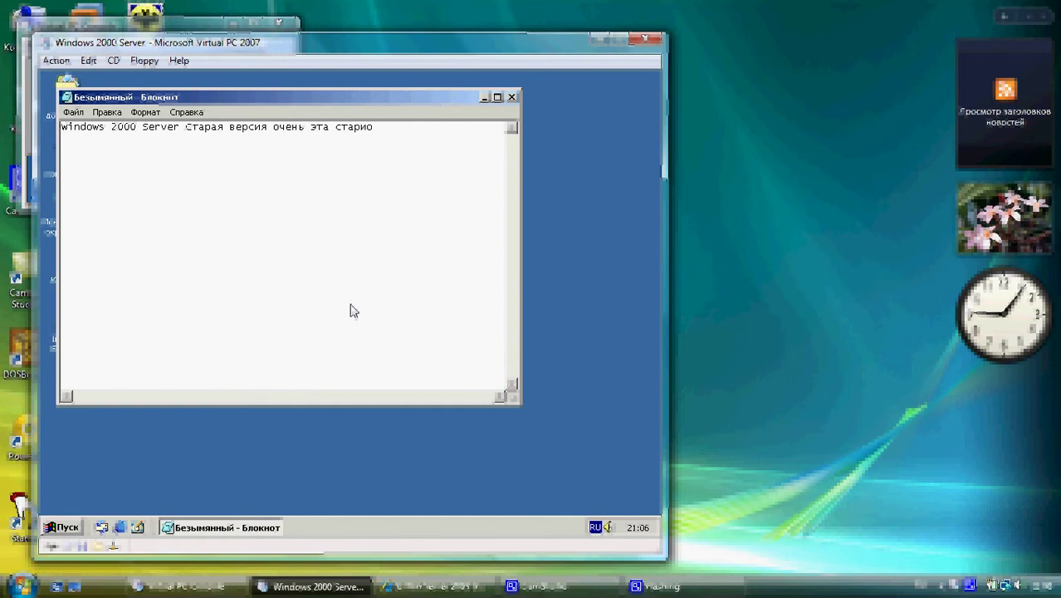
pyautogui.write('очен')
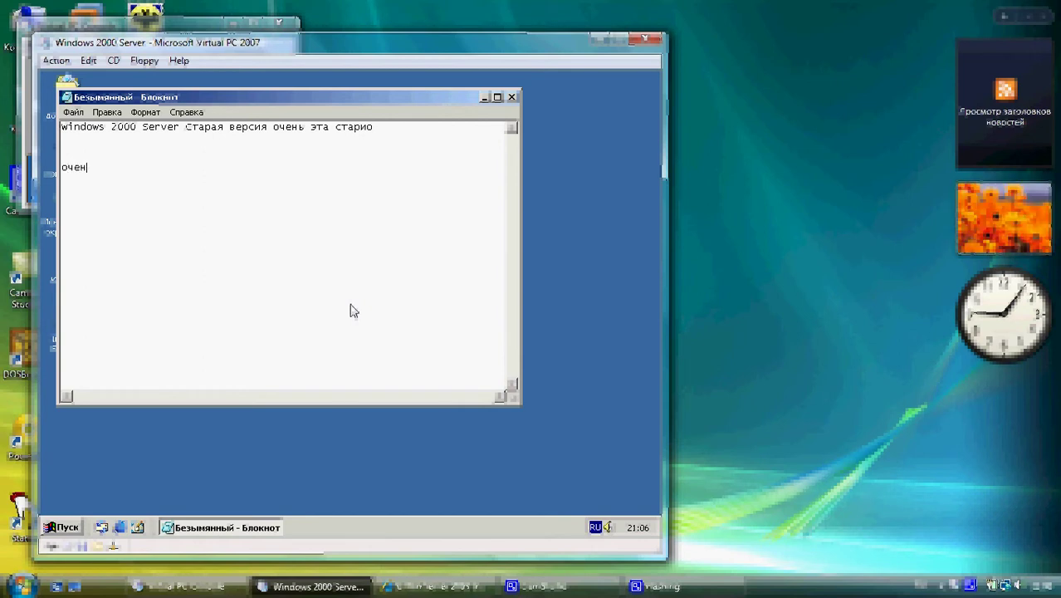
pyautogui.write('ь уста')
pyautogui.write('ре')
pyautogui.write('ла')
pyautogui.write(' сильчо')
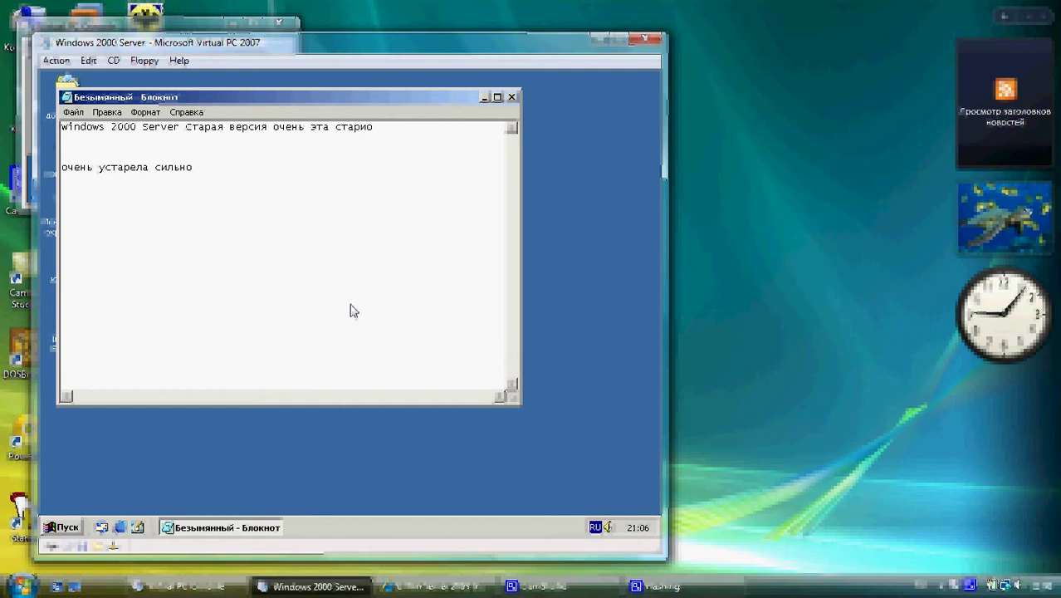
# Step: Add the line "Операционная система Windows 2000 Server Russian" directly below, switching between the Russian and English keyboard layouts
pyautogui.press('Return')
pyautogui.press('Return')
pyautogui.hotkey('alt', 'shift')
pyautogui.hotkey('alt', 'shift')
pyautogui.write('ол')
pyautogui.write('еы')
pyautogui.write('а')
pyautogui.write('ци')
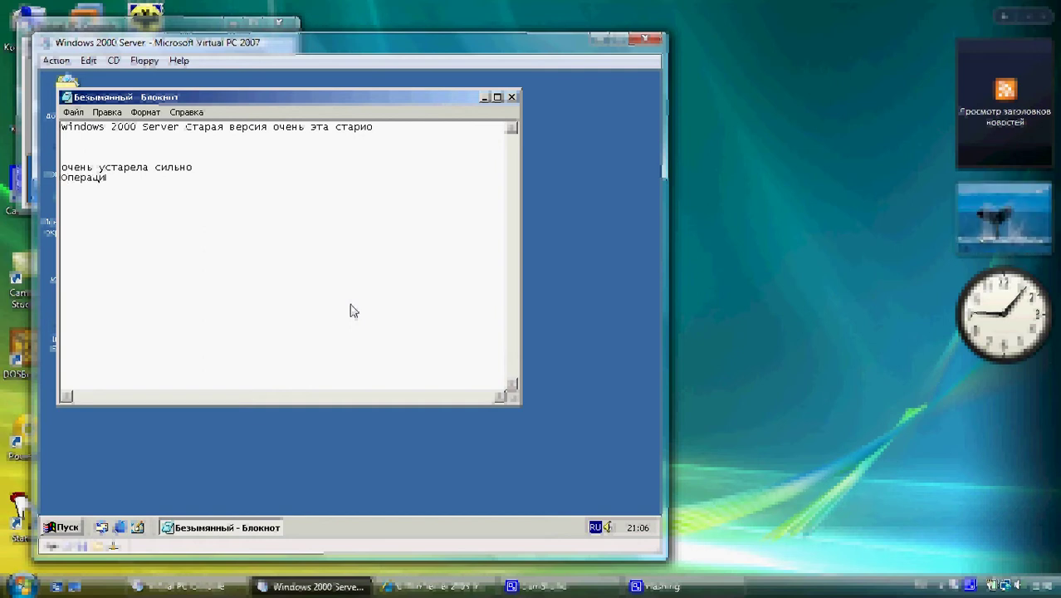
pyautogui.write('онная сиси')
pyautogui.press('BackSpace')
pyautogui.write('тема')
pyautogui.hotkey('alt', 'shift')
pyautogui.write('Wi')
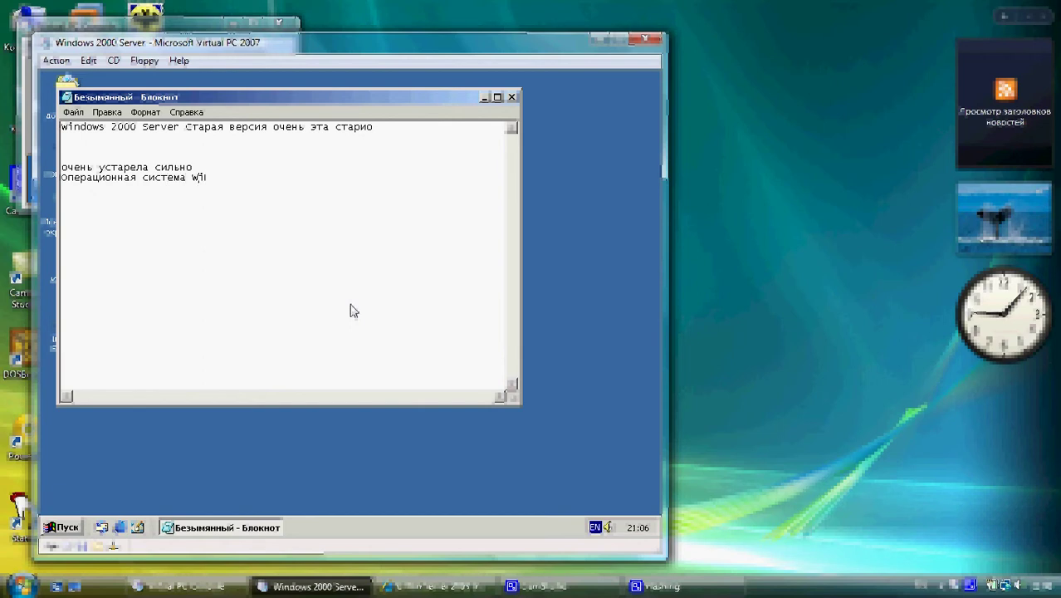
pyautogui.write('ndows 2000 Server Russian')
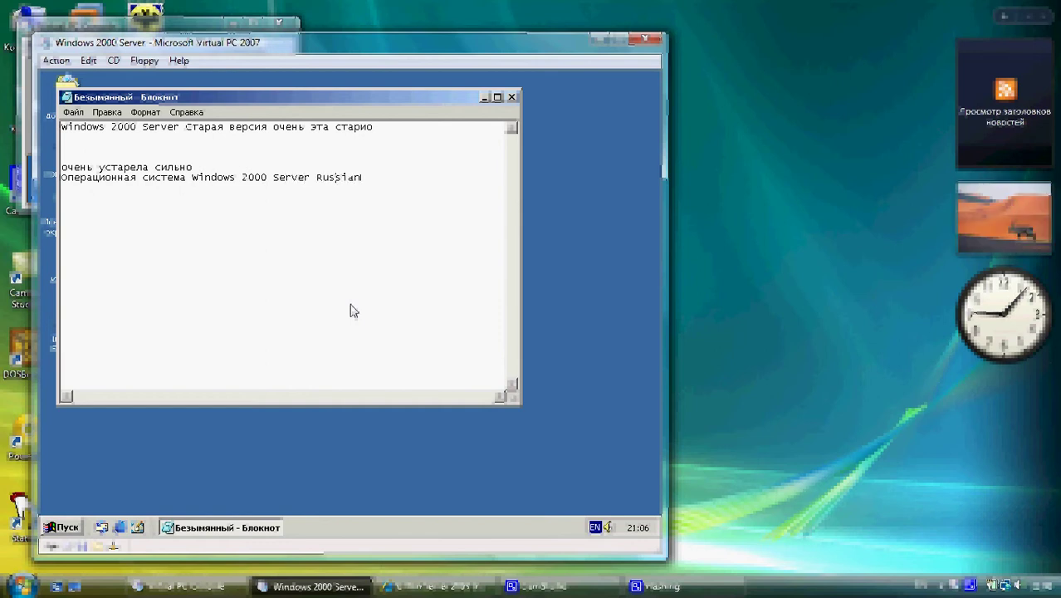
# Step: After a blank line, write "я установил на виртуальную машину Microsoft virtual PC 2007"
pyautogui.hotkey('alt', 'shift')
pyautogui.press('Return')
pyautogui.press('Return')
pyautogui.write('я устан')
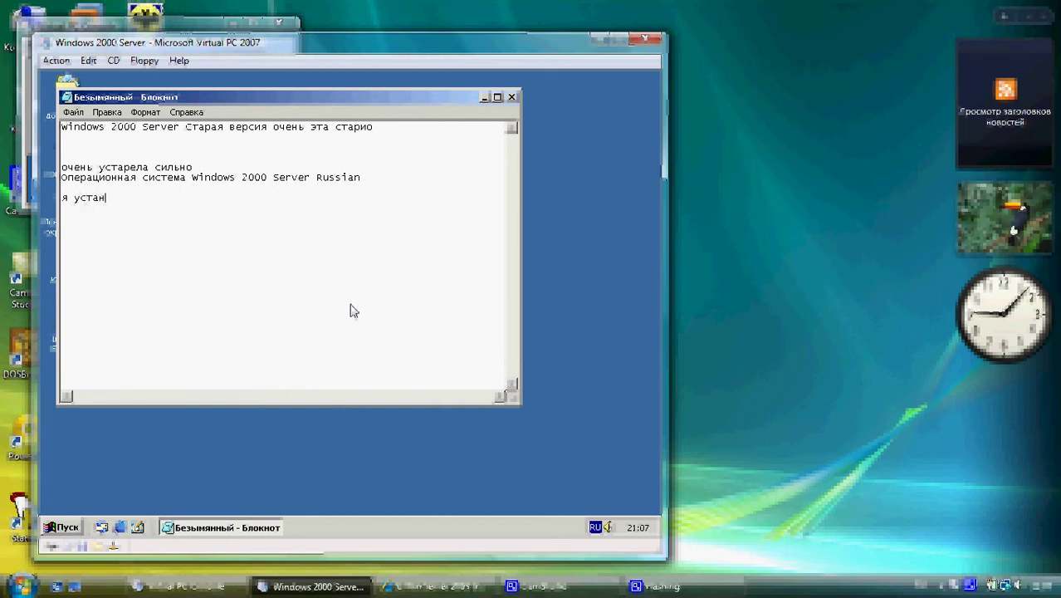
pyautogui.write('овил на вирту')
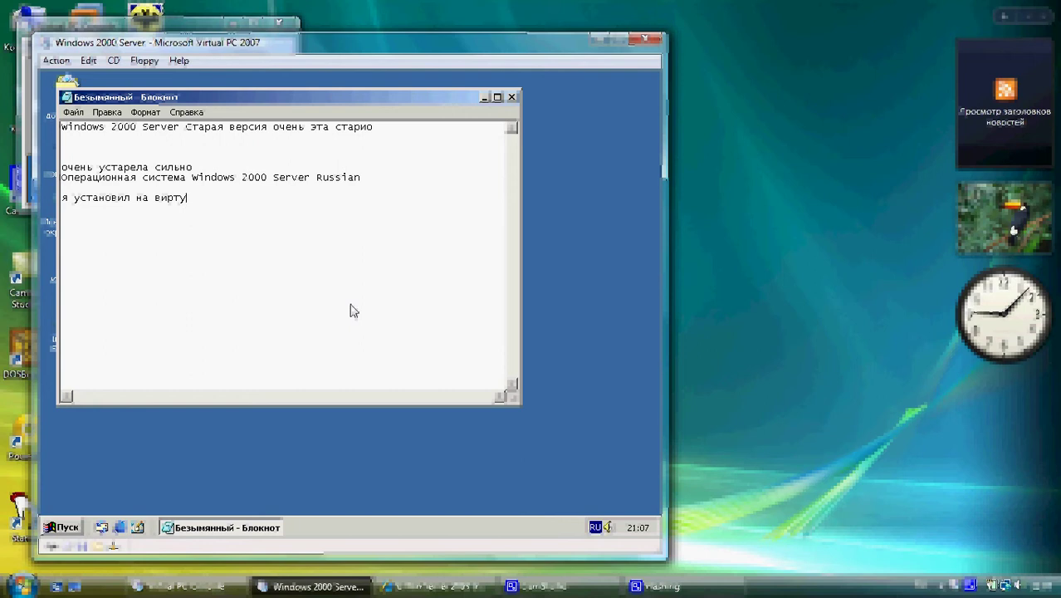
pyautogui.write('альную ')
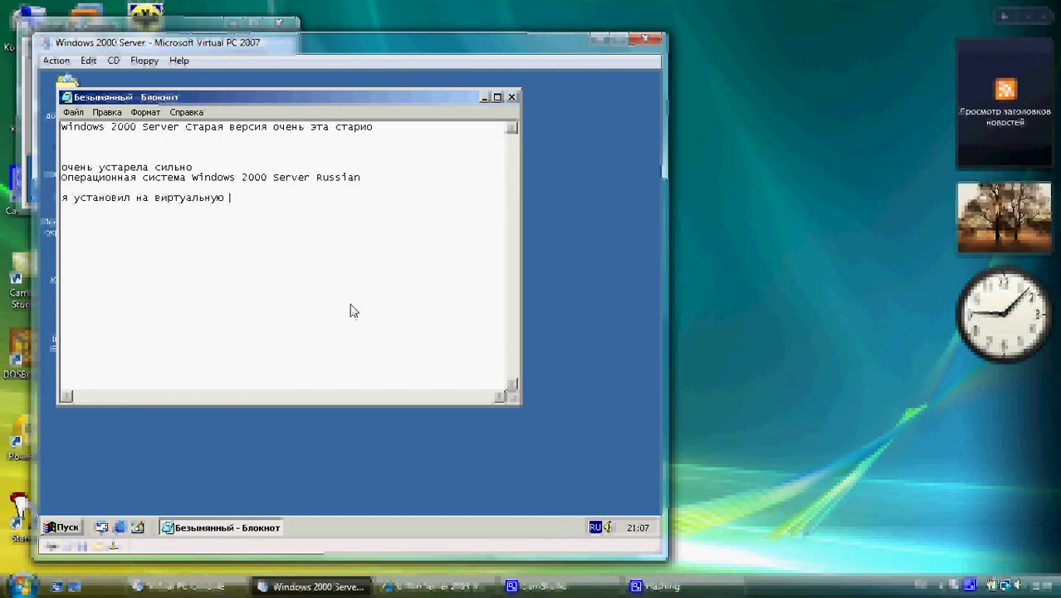
pyautogui.write('машину')
pyautogui.hotkey('alt', 'shift')
pyautogui.write('m')
pyautogui.press('BackSpace')
pyautogui.write('Mic')
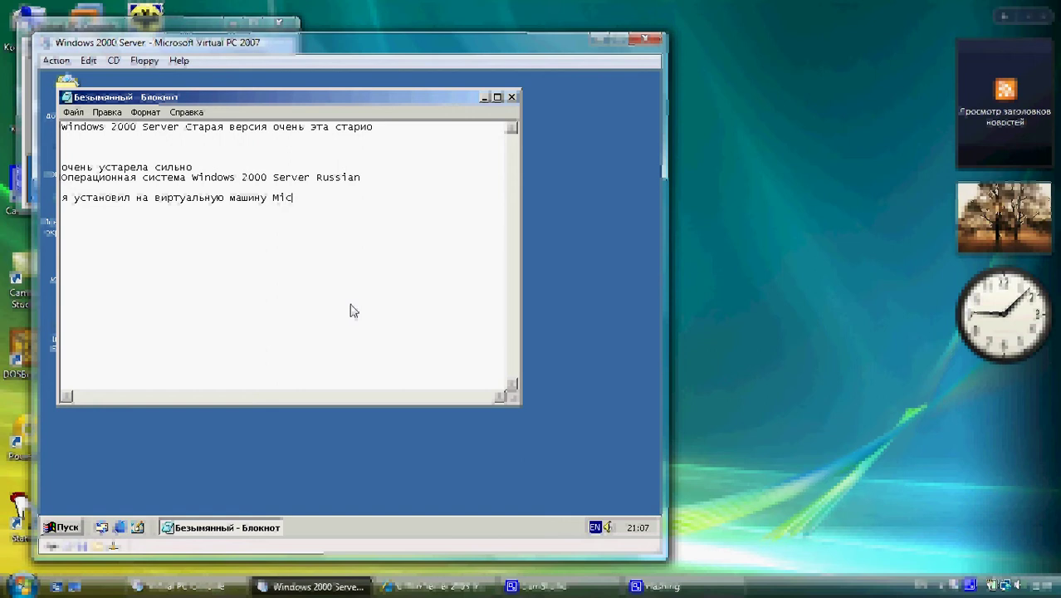
pyautogui.write('rosoft virtual ')
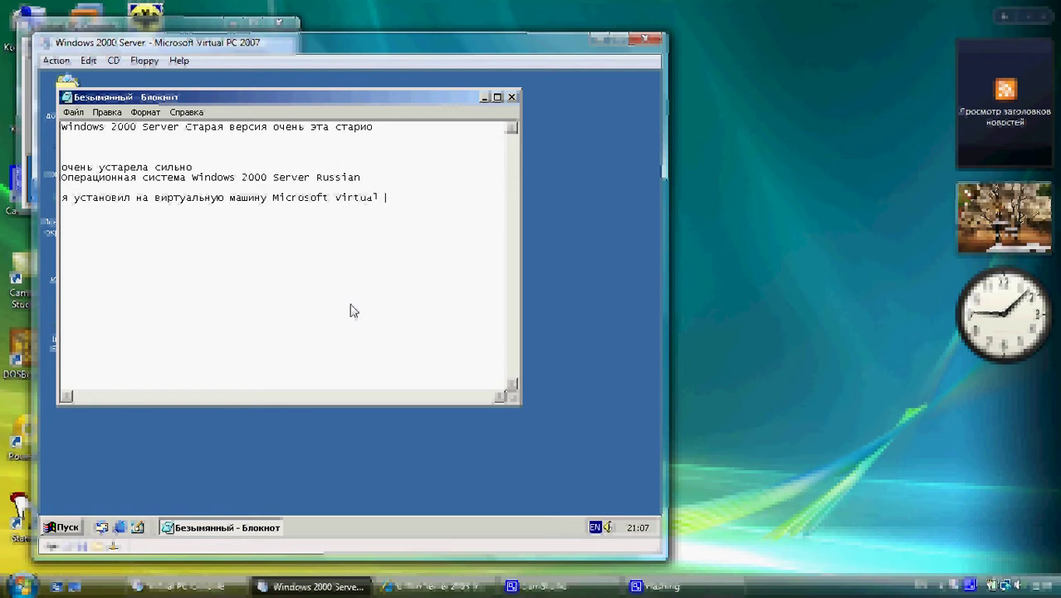
pyautogui.write('PC 20')
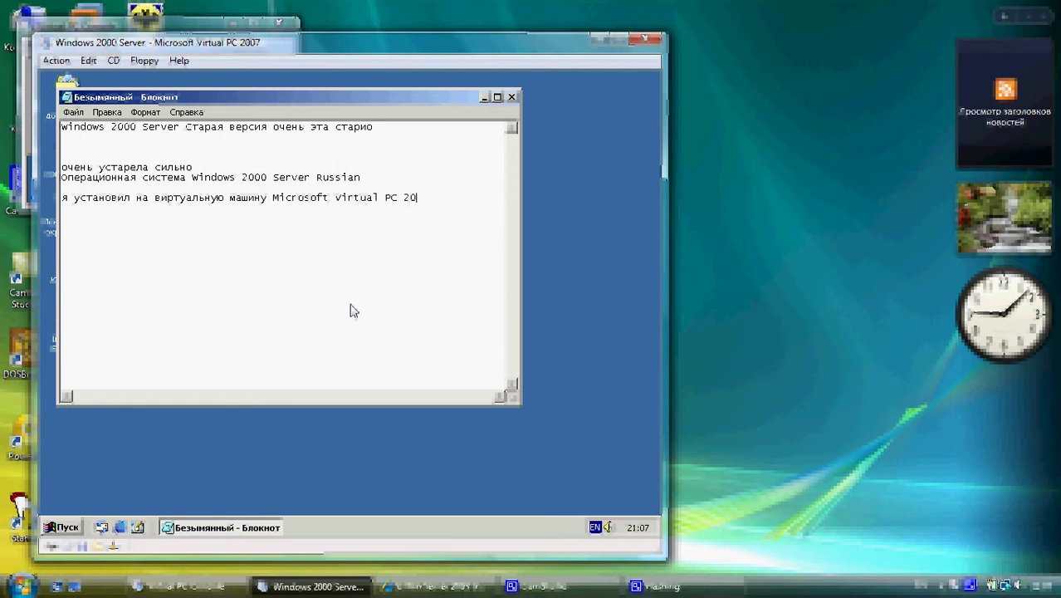
pyautogui.write('07')
# Step: Start a new line in the Russian layout with the words "Виртуальная компьютер"
pyautogui.press('Return')
pyautogui.hotkey('alt', 'shift')
pyautogui.write('Виртуальна')
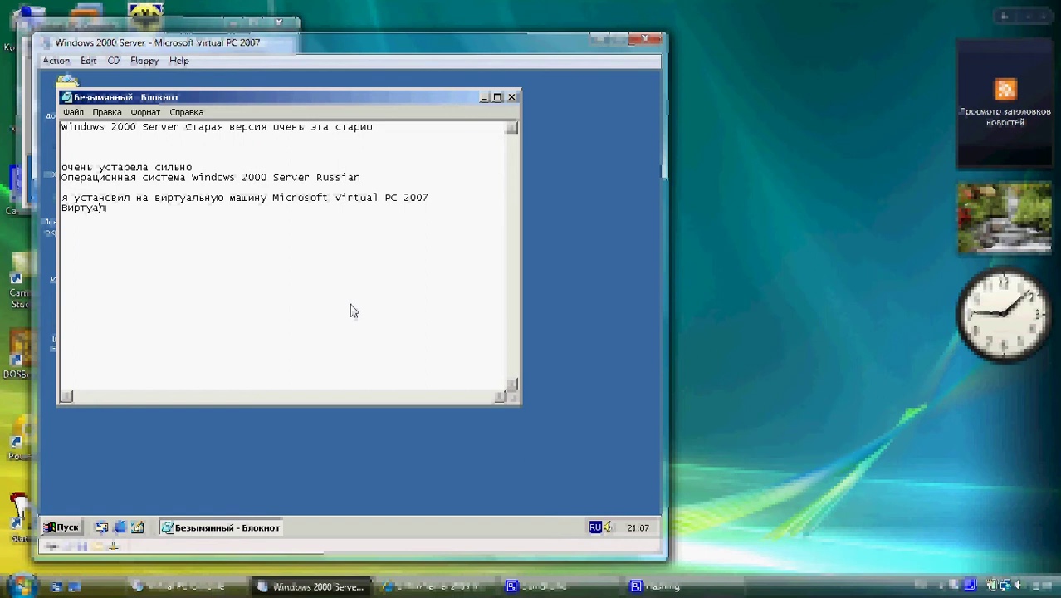
pyautogui.write('я ')
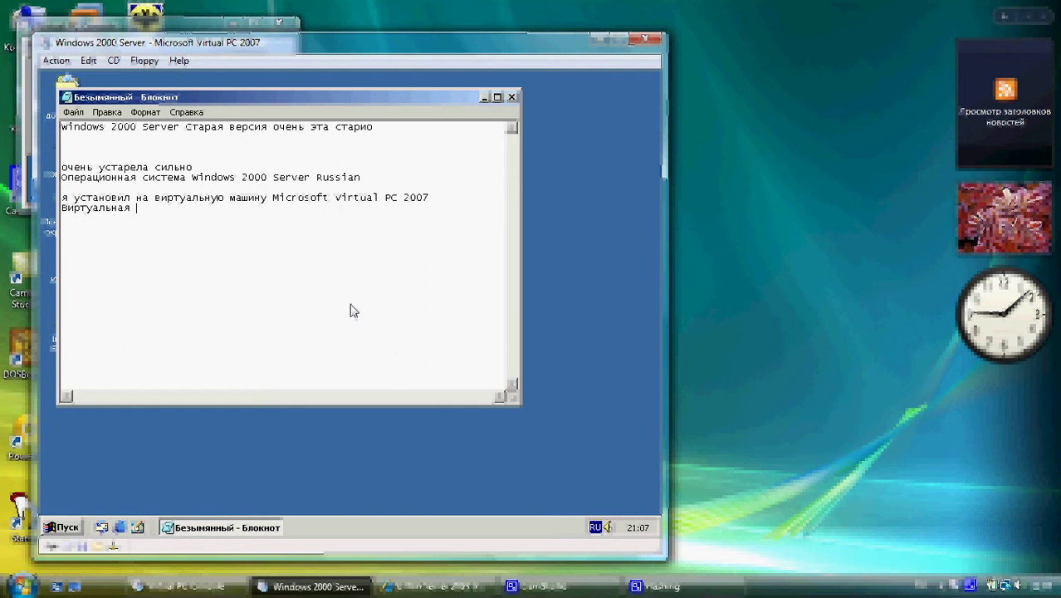
pyautogui.write('м')
pyautogui.write('ку')
pyautogui.press('BackSpace')
pyautogui.write('ом')
pyautogui.press('BackSpace')
pyautogui.press('BackSpace')
pyautogui.write('омпьютер')
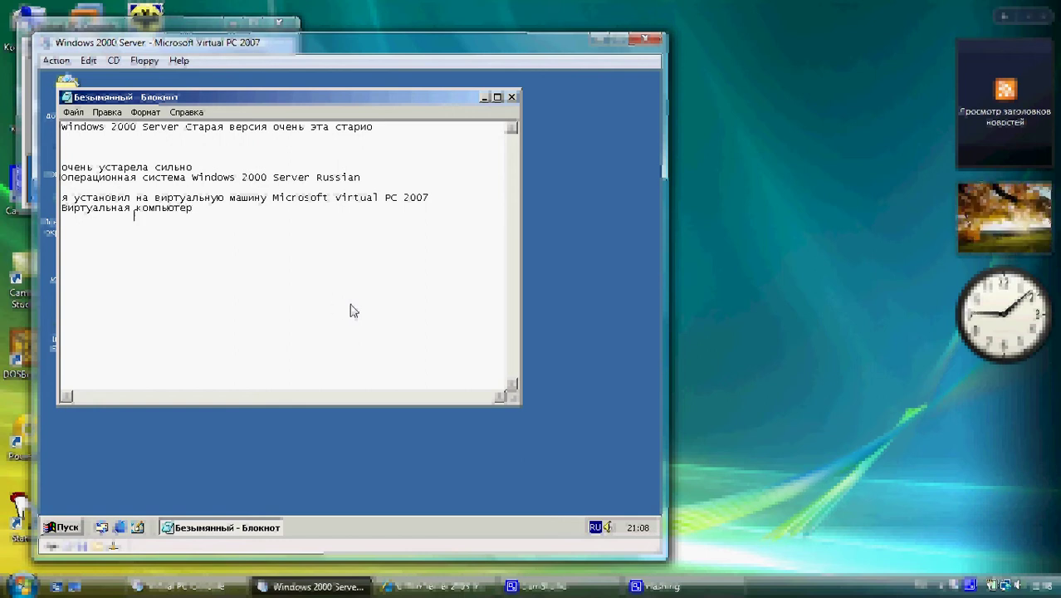
# Step: Correct the line's first word to "Виртуальный" and complete the line with "Microsoft Virtual PC 2007"
pyautogui.press('BackSpace')
pyautogui.press('BackSpace')
pyautogui.write('ы')
pyautogui.write('ый')
pyautogui.click(340, 229)
pyautogui.hotkey('alt', 'shift')
pyautogui.write('Microsoft Vir')
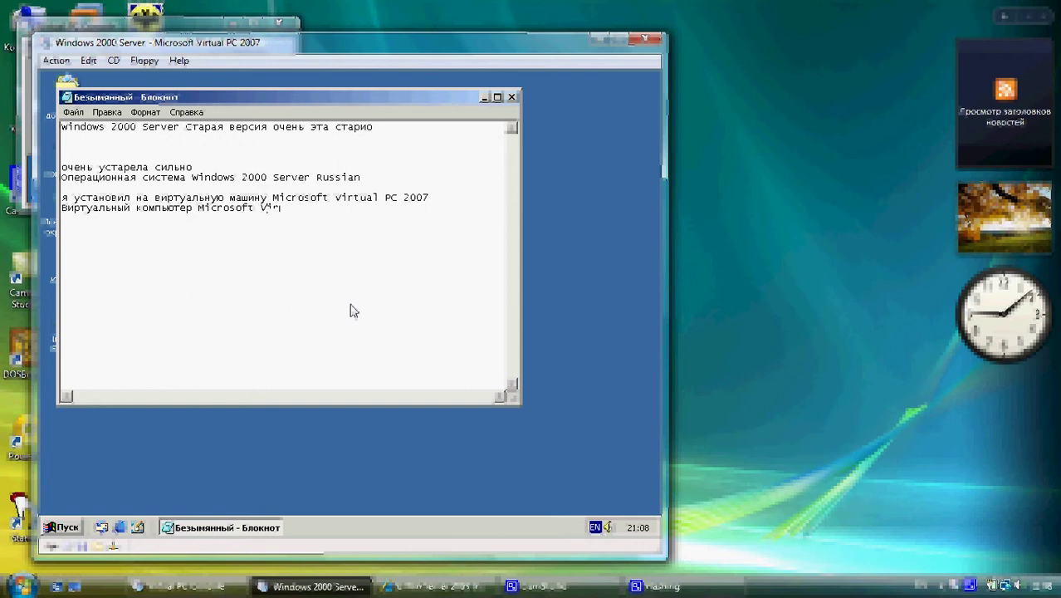
pyautogui.write('tual; PC 2007')
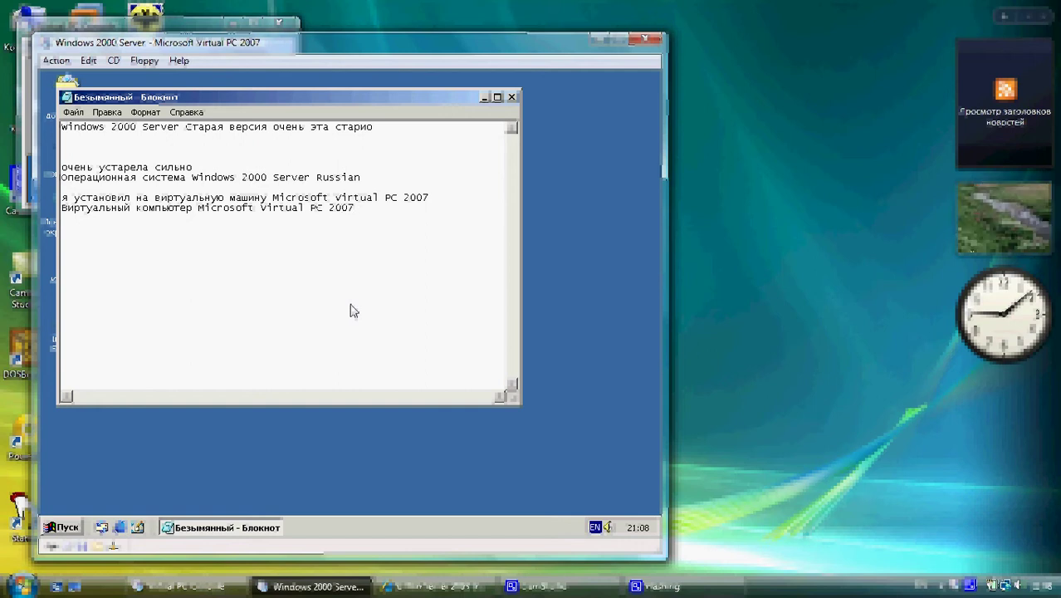
pyautogui.hotkey('alt', 'shift')
pyautogui.write('На')
pyautogui.press('BackSpace')
pyautogui.press('BackSpace')
pyautogui.press('Return')
# Step: Switch to Internet Explorer on the host and search YouTube for "windows 2000 usb"
pyautogui.click(432, 586)
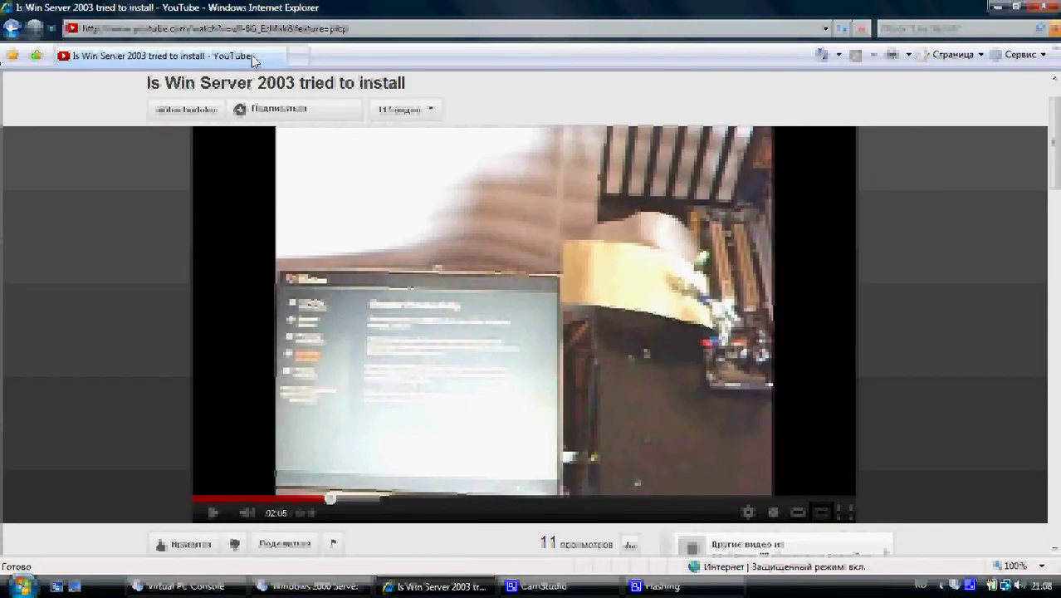
pyautogui.click(13, 55)
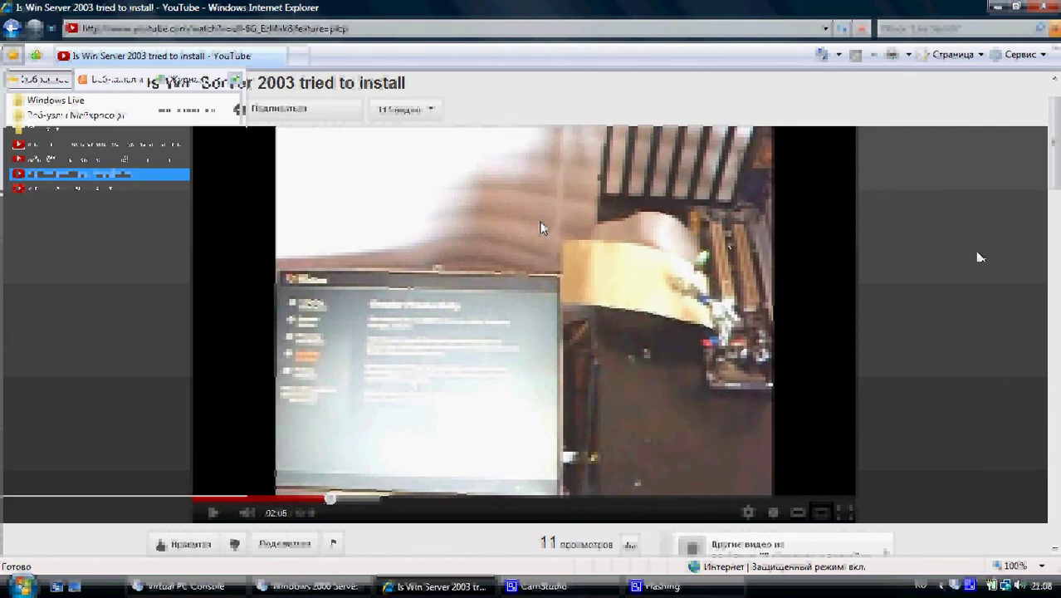
pyautogui.click(979, 257)
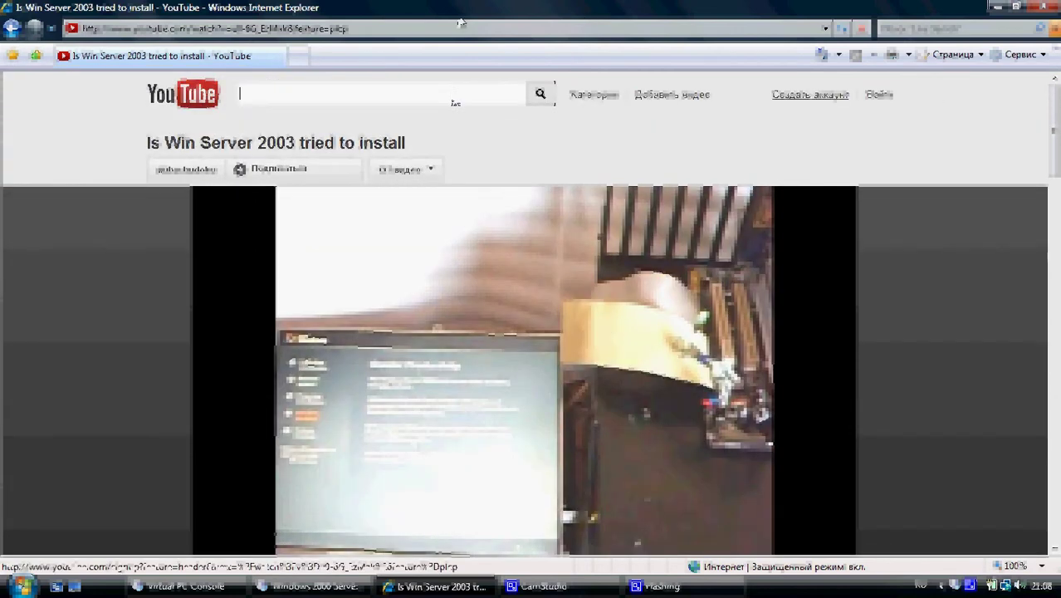
pyautogui.click(455, 103)
pyautogui.write('w')
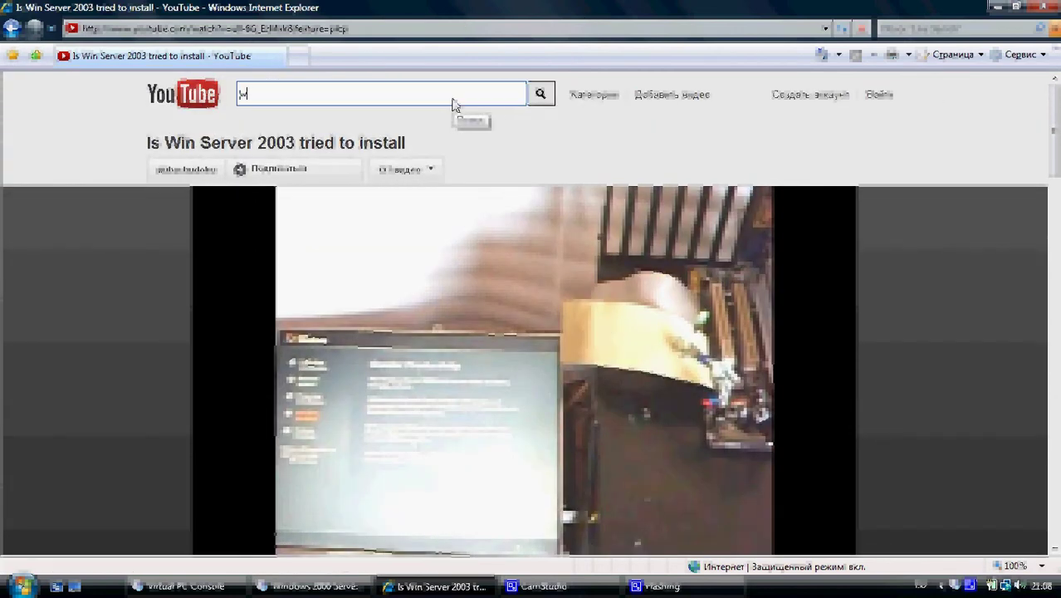
pyautogui.write('indows 2011 ')
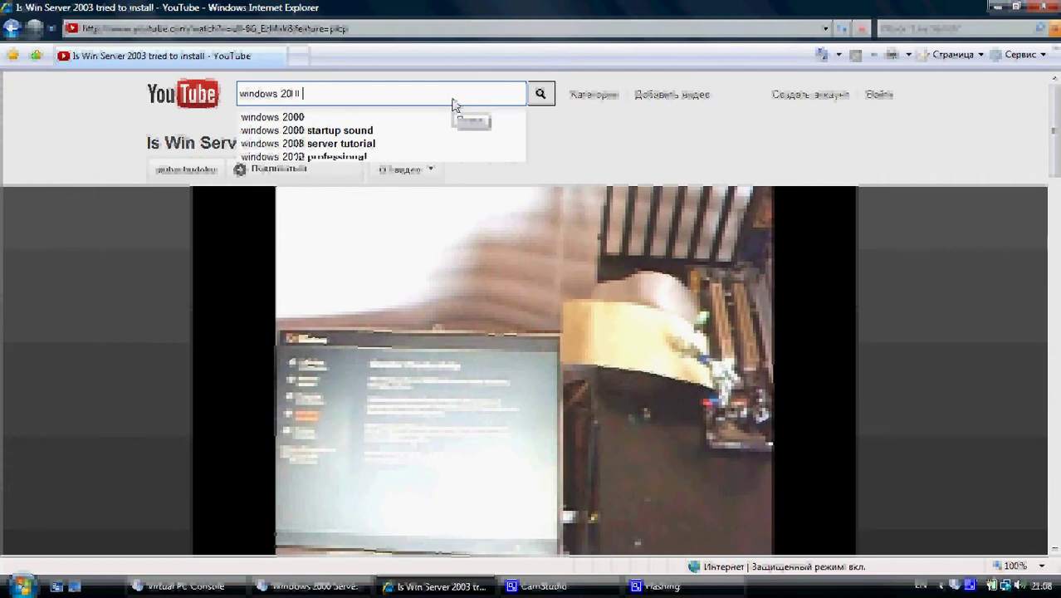
pyautogui.write('usb')
pyautogui.press('Return')
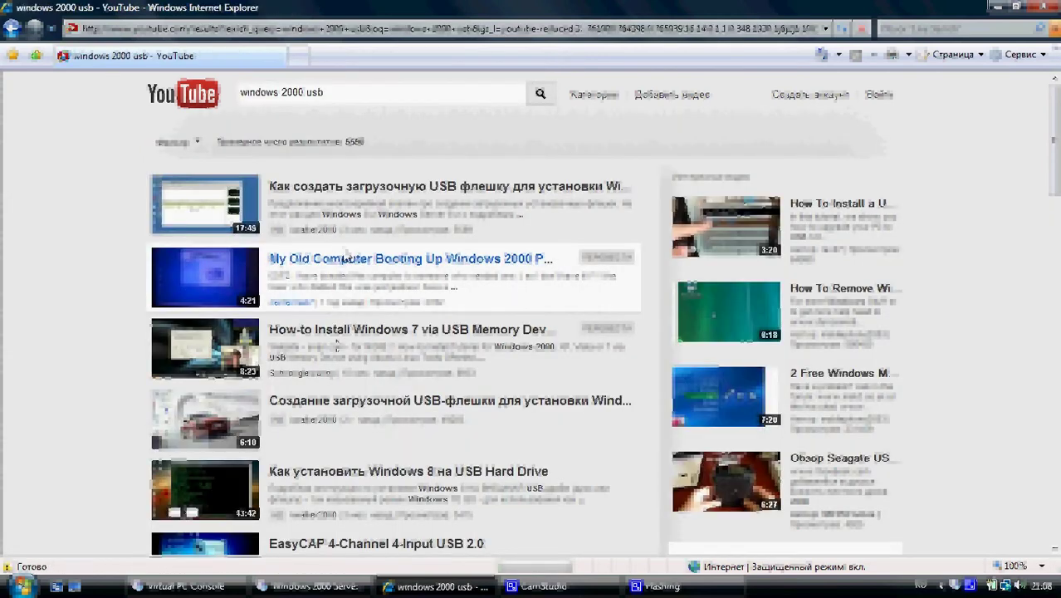
pyautogui.scroll(-5, 344, 379)
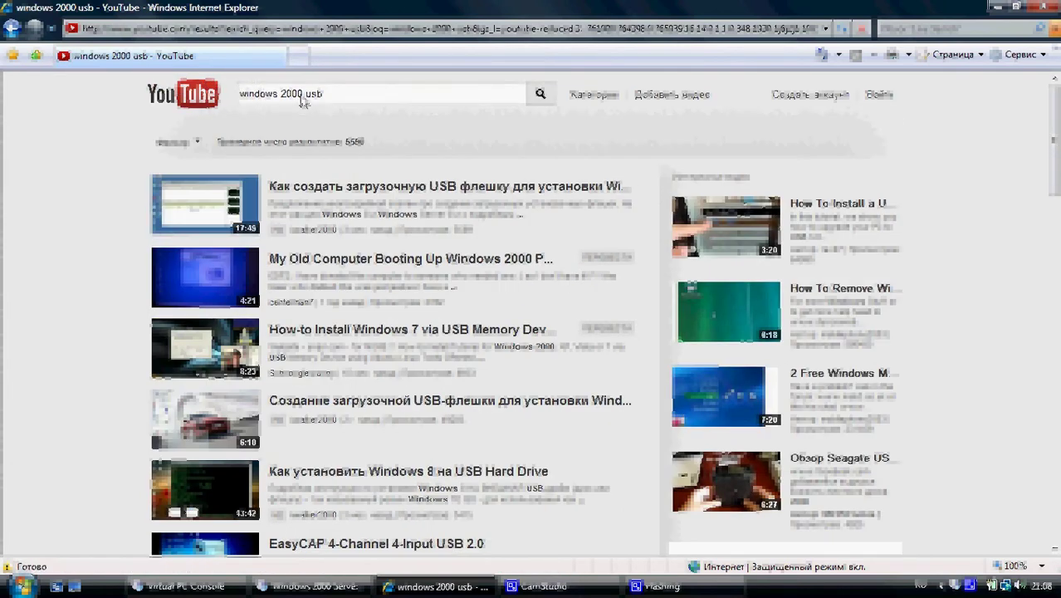
# Step: Change the YouTube search to "windows 98 usb"
pyautogui.moveTo(302, 97); pyautogui.dragTo(282, 98)
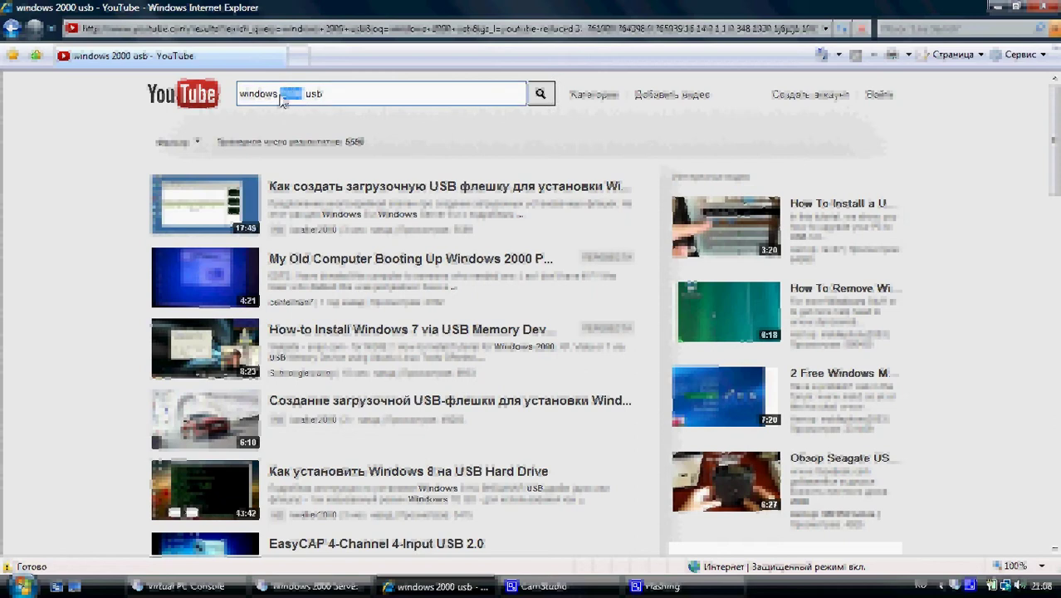
pyautogui.write('98')
pyautogui.press('Return')
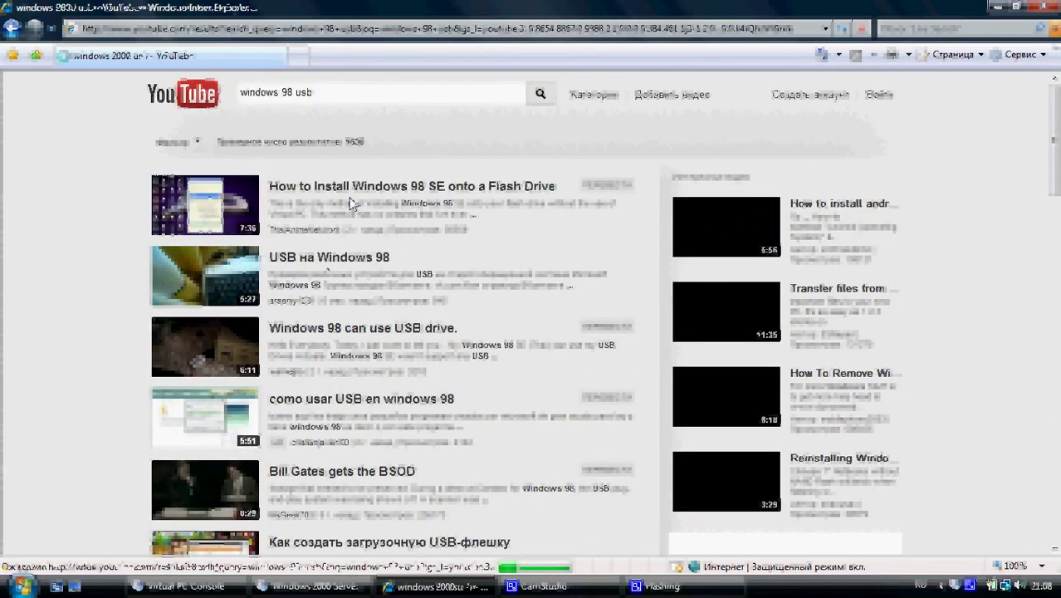
# Step: Open "Обзор Nokia Asha 202" from the channel of the "USB на Windows 98" uploader, and return to the Windows 2000 Server virtual machine
pyautogui.click(303, 299)
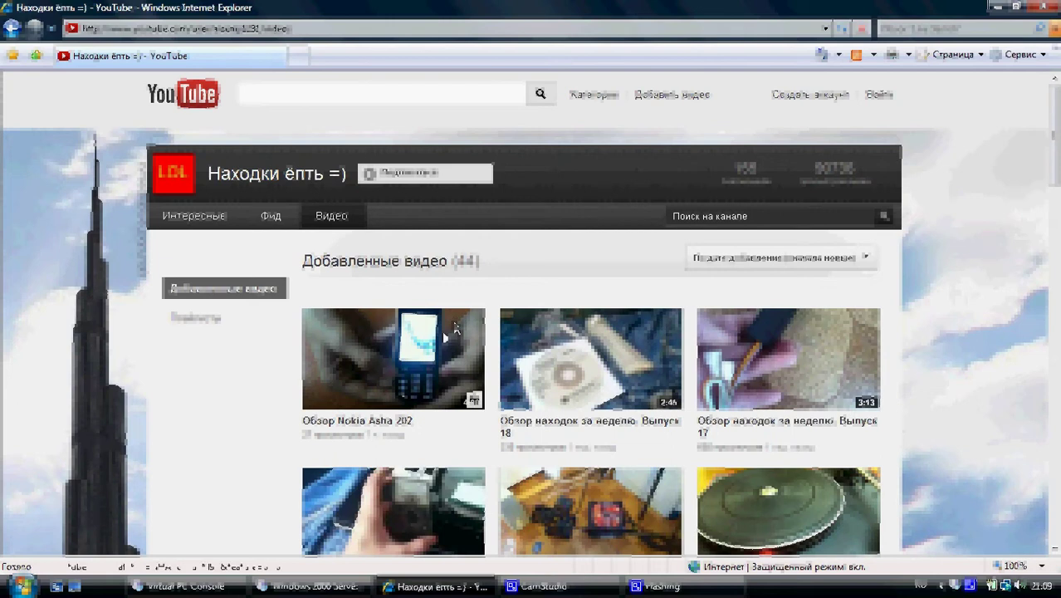
pyautogui.click(407, 375)
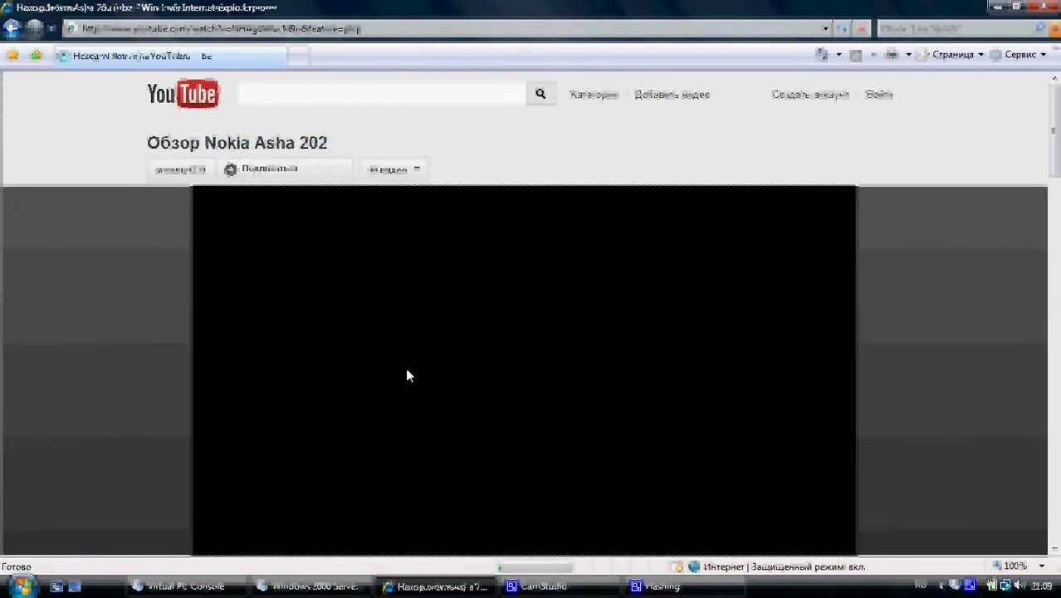
pyautogui.hotkey('alt', 'Tab')
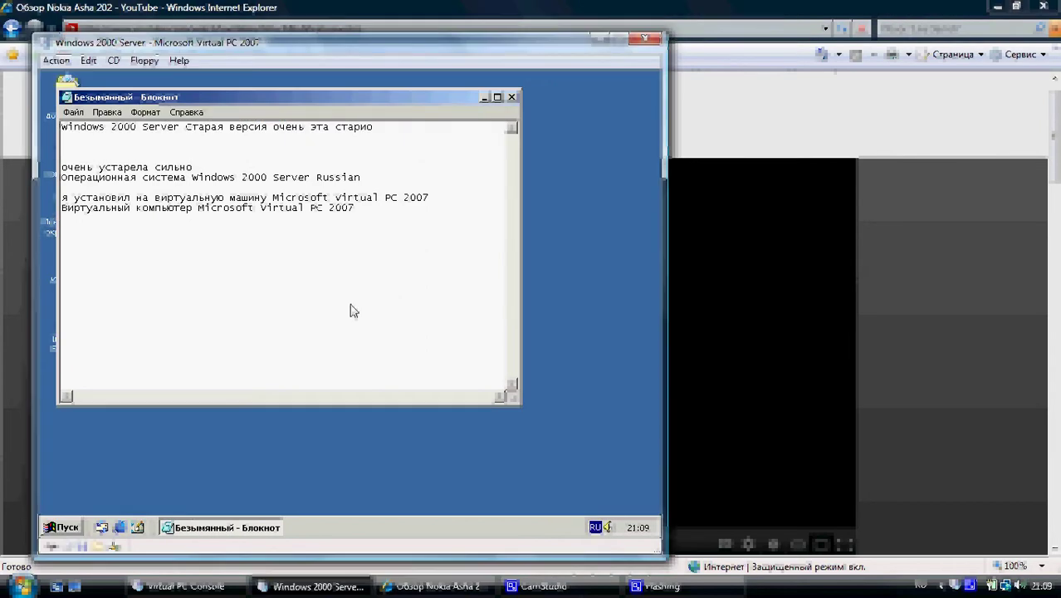
pyautogui.press('Return')
pyautogui.write('Мр')
pyautogui.press('BackSpace')
pyautogui.write('ои аккаунт')
pyautogui.press('BackSpace')
pyautogui.press('BackSpace')
pyautogui.press('BackSpace')
pyautogui.press('BackSpace')
pyautogui.press('BackSpace')
pyautogui.press('BackSpace')
pyautogui.press('BackSpace')
pyautogui.press('BackSpace')
pyautogui.press('BackSpace')
pyautogui.press('BackSpace')
pyautogui.press('BackSpace')
pyautogui.press('BackSpace')
pyautogui.press('BackSpace')
# Step: View Notepad's version and memory information, and dismiss it
pyautogui.click(201, 112)
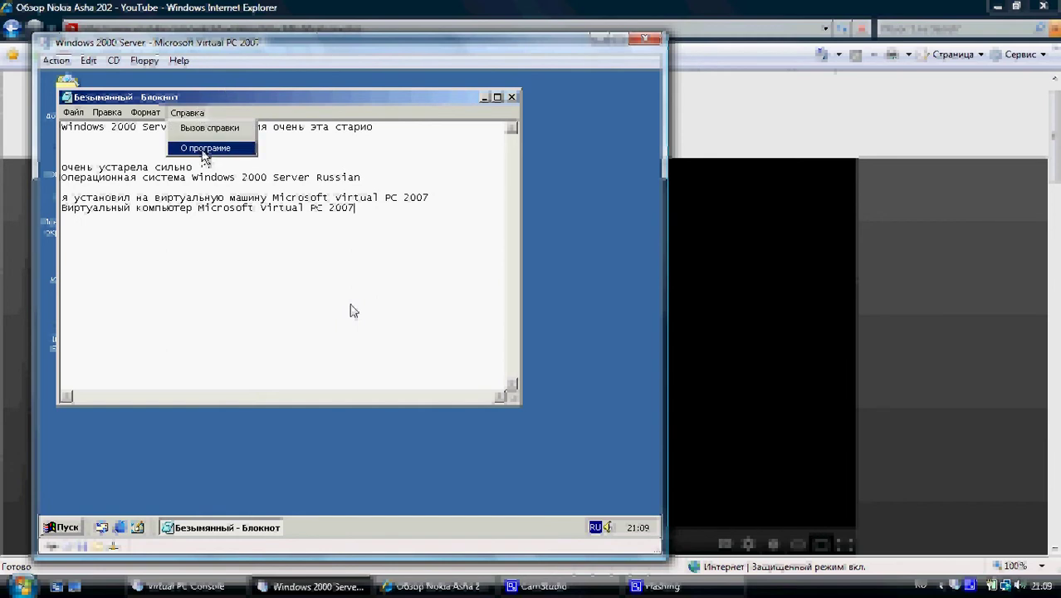
pyautogui.click(218, 145)
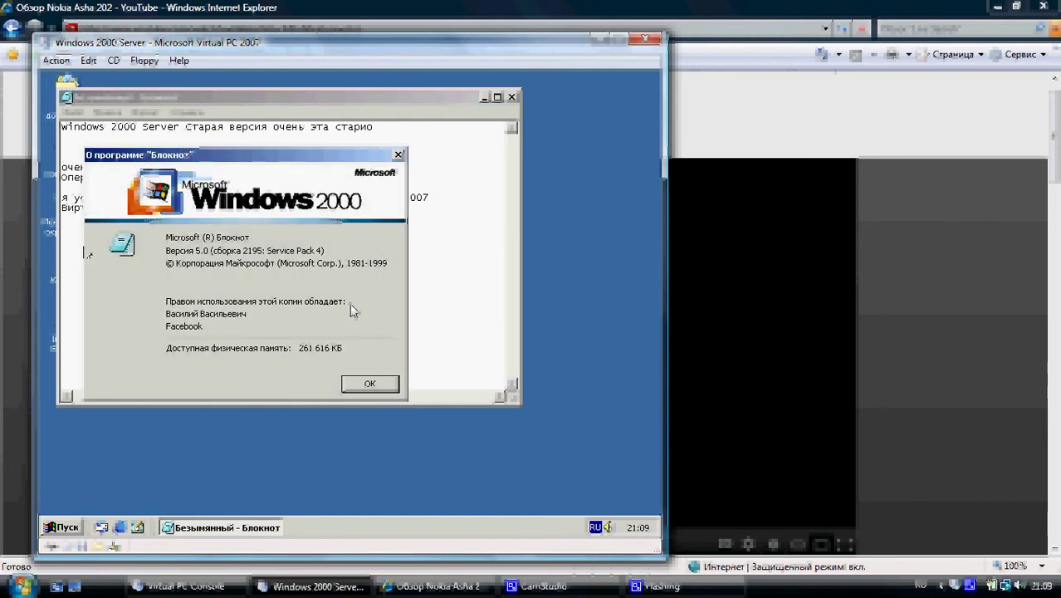
pyautogui.click(369, 382)
# Step: Minimize the host's Internet Explorer window and close Notepad in the virtual machine without saving the text
pyautogui.click(997, 7)
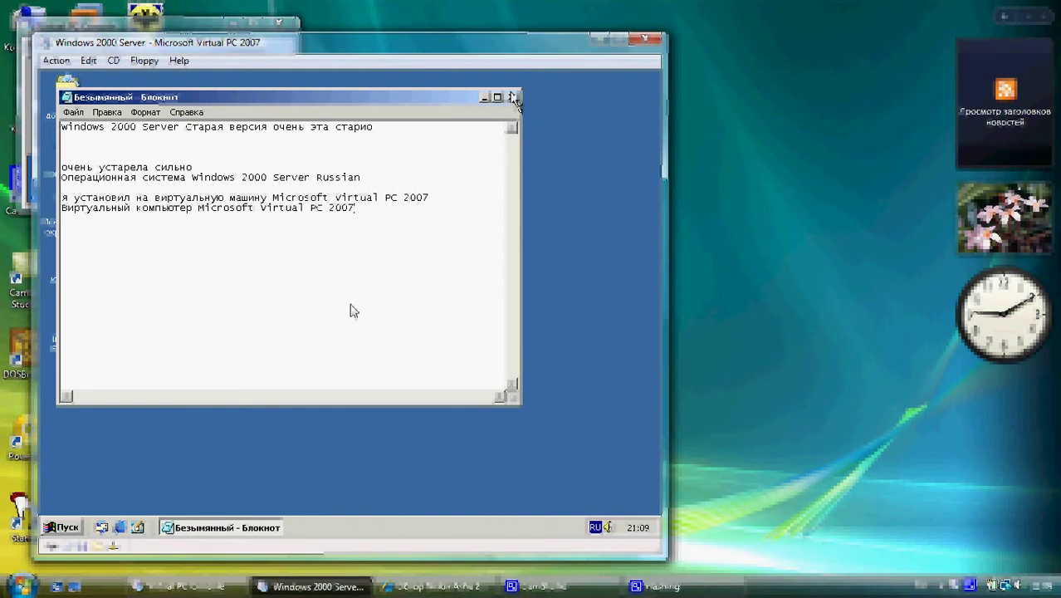
pyautogui.click(511, 97)
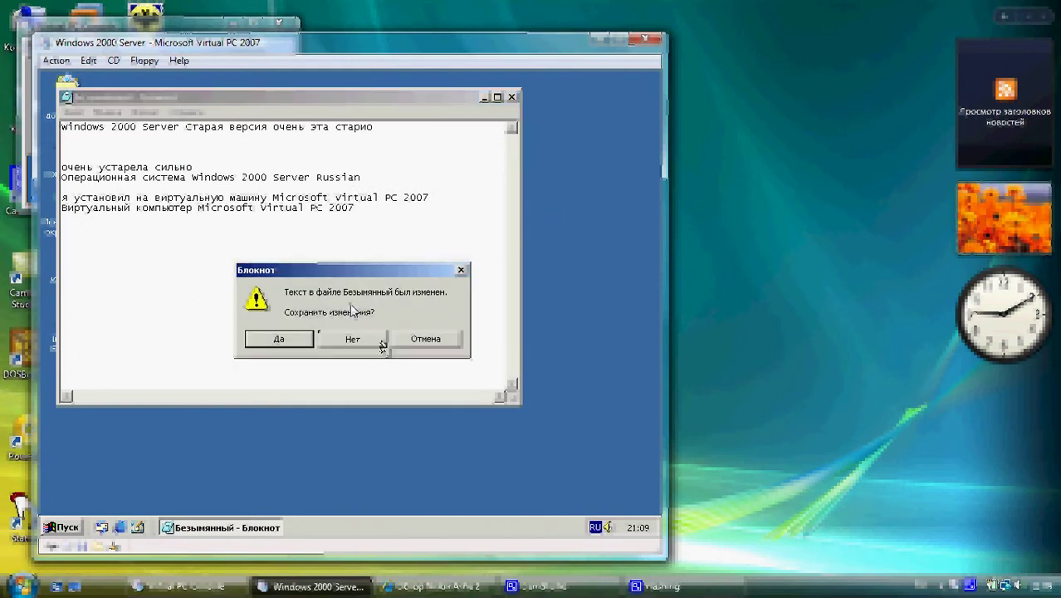
pyautogui.click(350, 338)
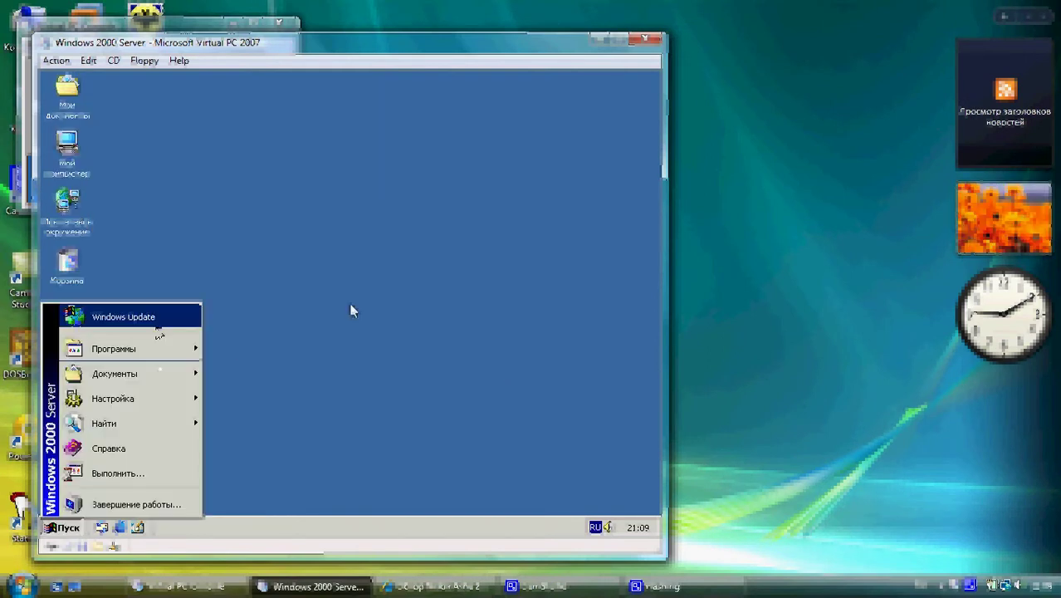
# Step: Start Paint in the virtual machine and scribble a freehand pencil line on the canvas
pyautogui.moveTo(140, 357)
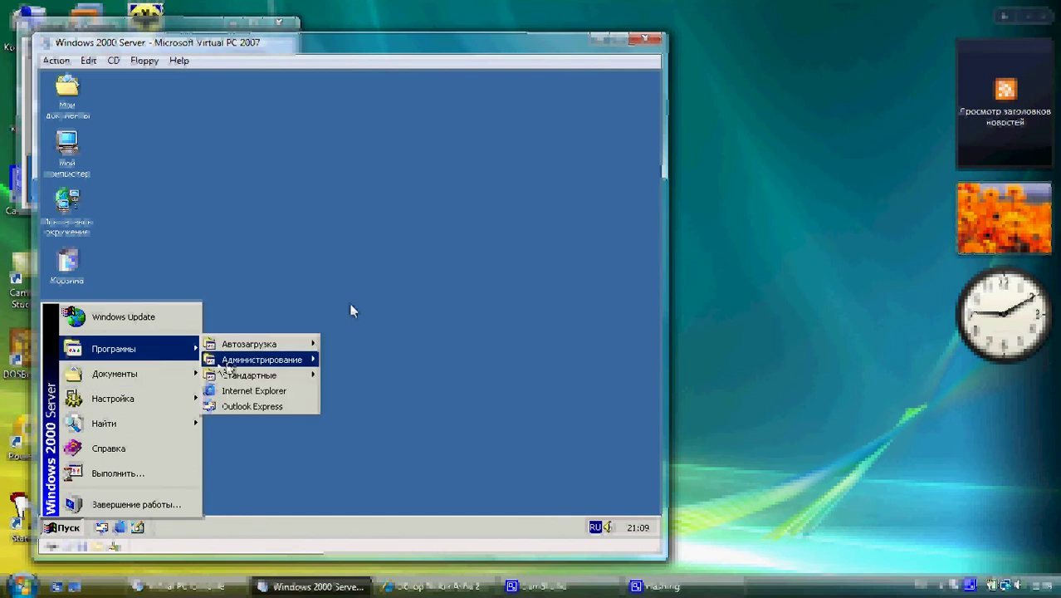
pyautogui.moveTo(182, 352)
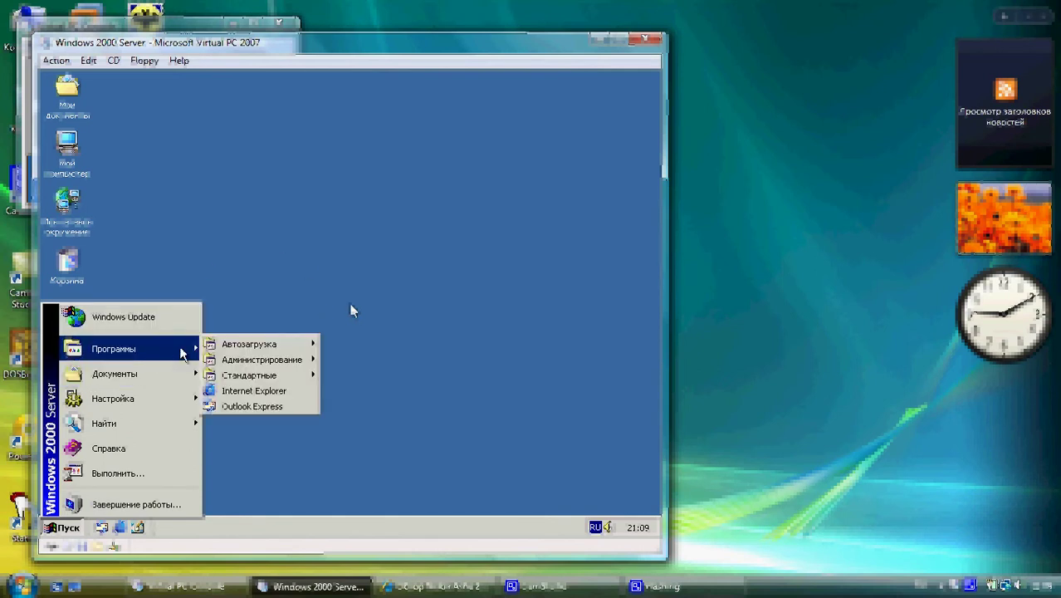
pyautogui.moveTo(245, 378)
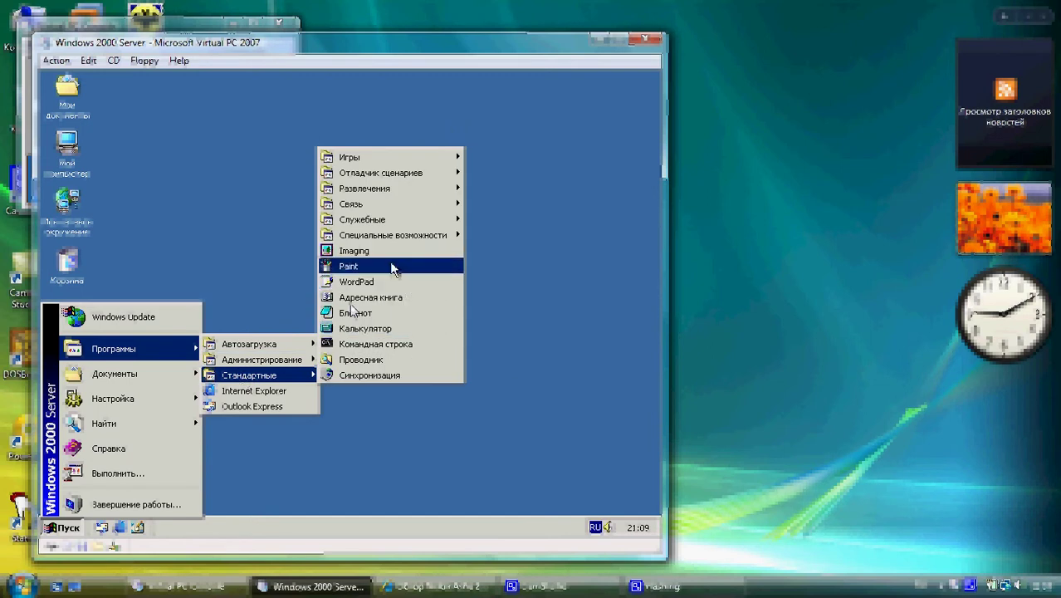
pyautogui.click(390, 267)
pyautogui.moveTo(124, 287)
pyautogui.mouseDown()
pyautogui.moveTo(220, 211)
pyautogui.moveTo(145, 125)
pyautogui.mouseUp()
# Step: View Paint's version information, and close Paint without saving the drawing
pyautogui.click(62, 109)
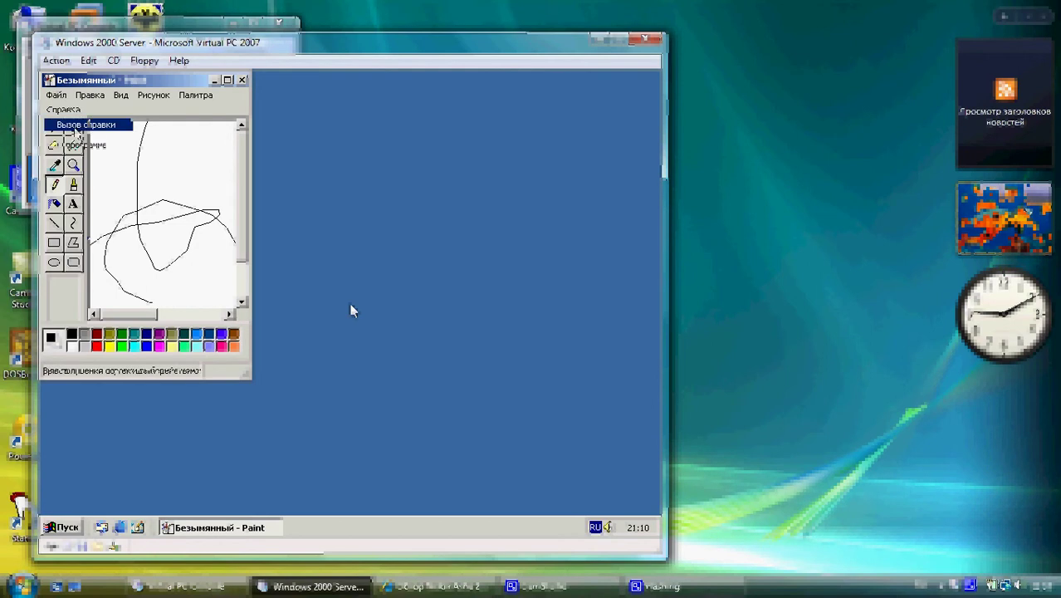
pyautogui.click(73, 139)
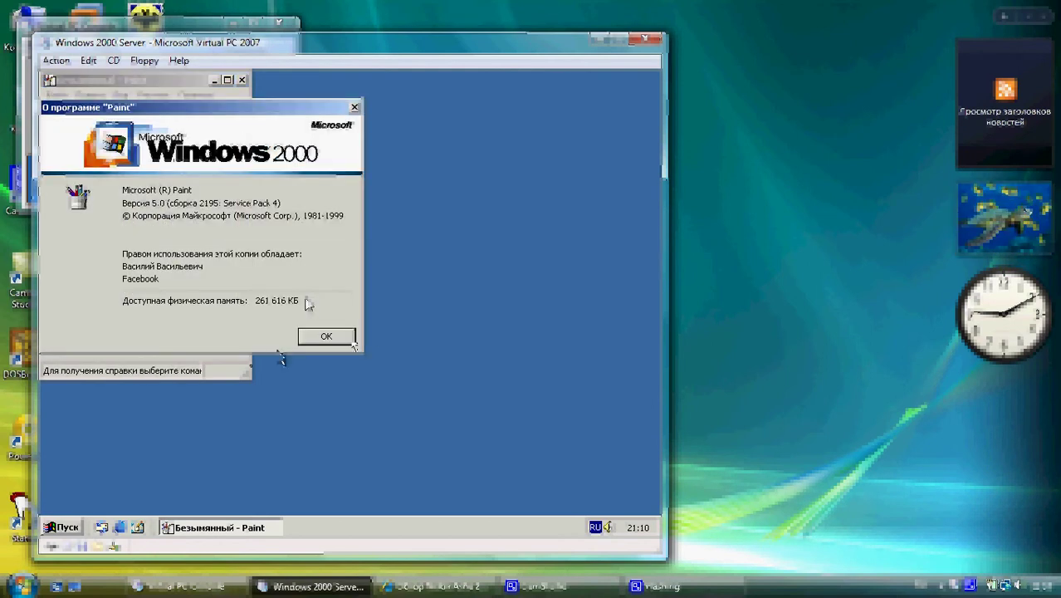
pyautogui.click(347, 337)
pyautogui.click(242, 80)
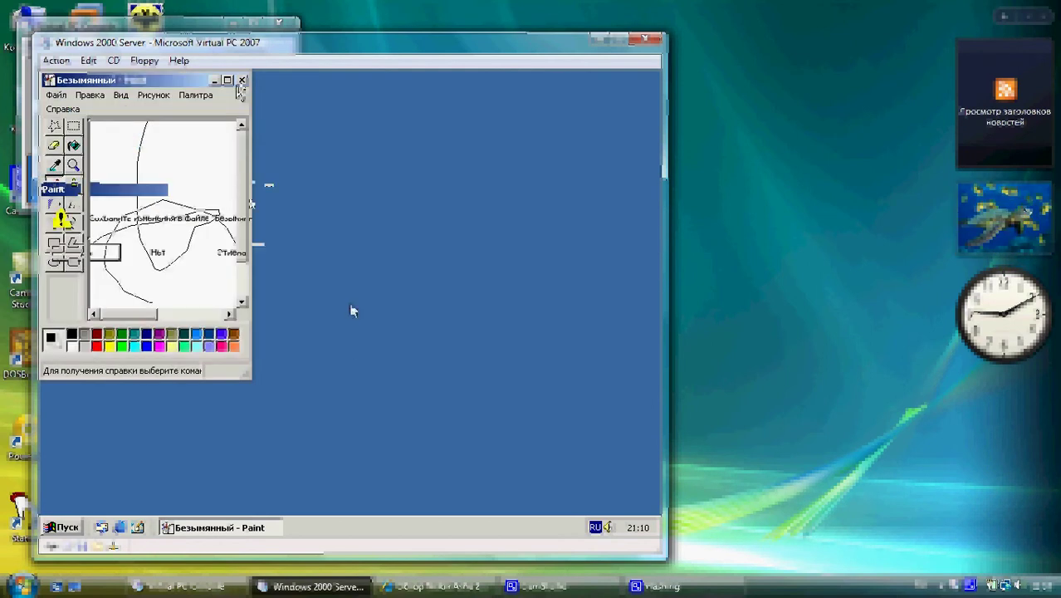
pyautogui.click(181, 257)
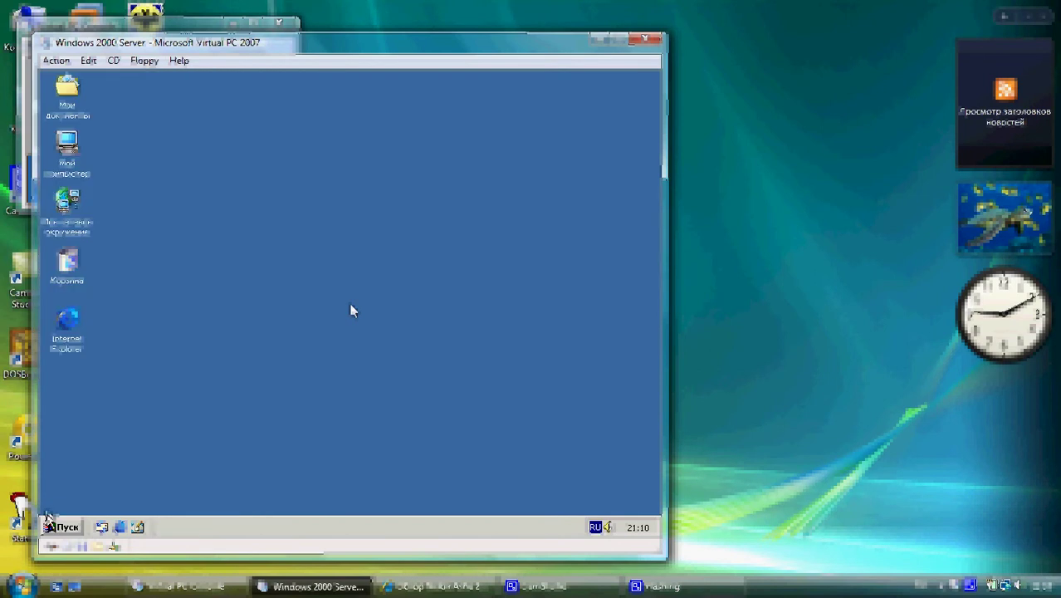
# Step: Open the System Information tool, examine the system summary for OS version, processor and memory, and close the tool
pyautogui.click(53, 524)
pyautogui.moveTo(161, 360)
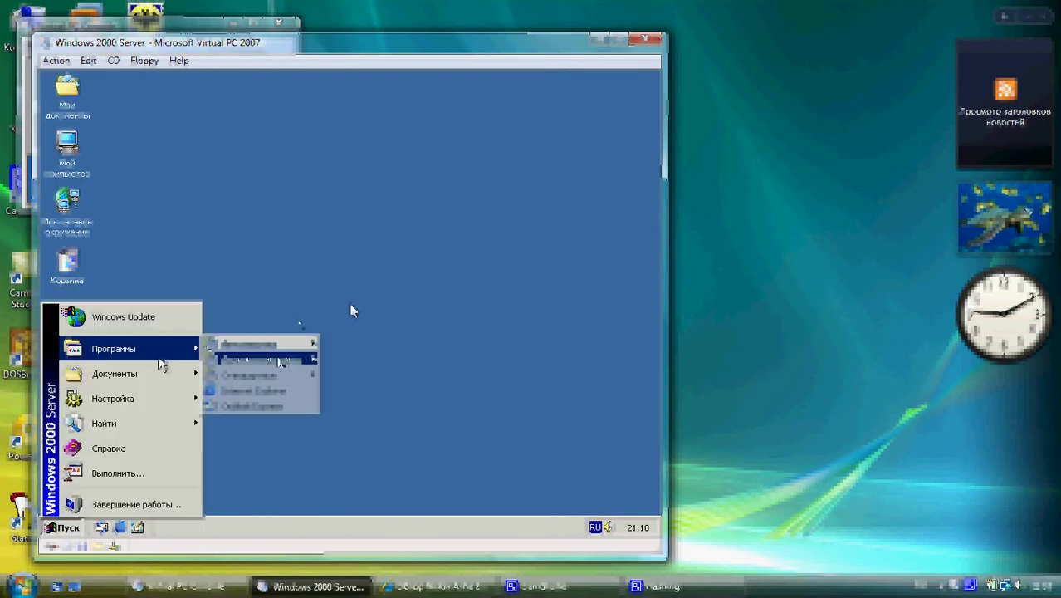
pyautogui.moveTo(274, 376)
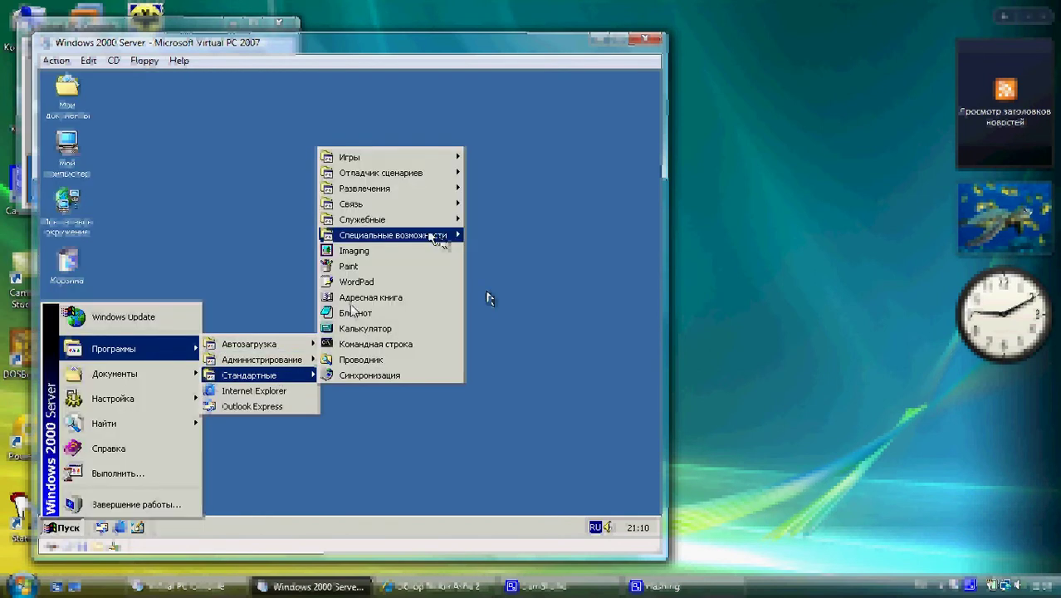
pyautogui.moveTo(432, 220)
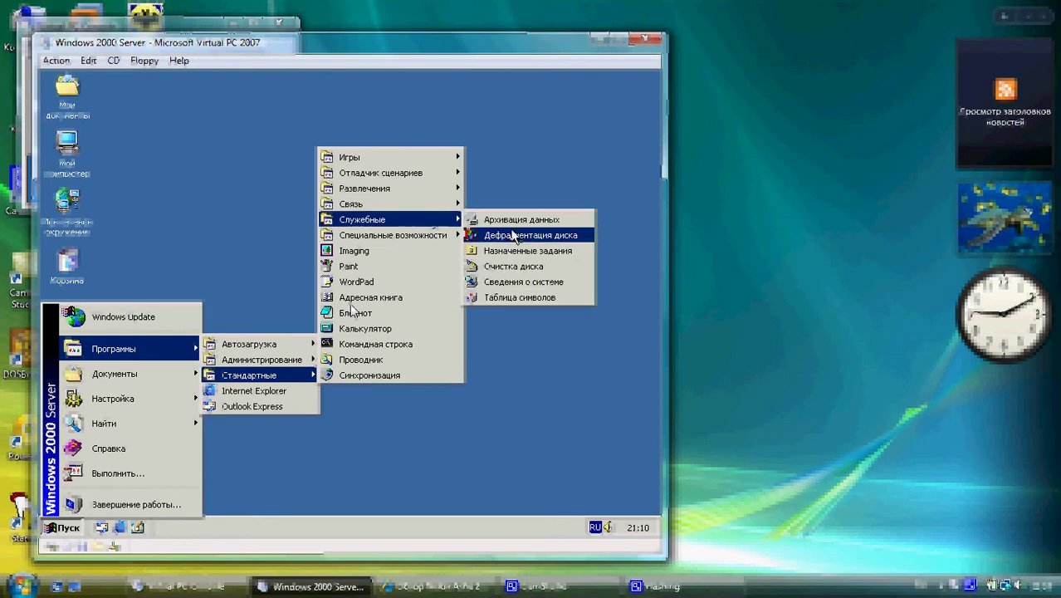
pyautogui.click(498, 282)
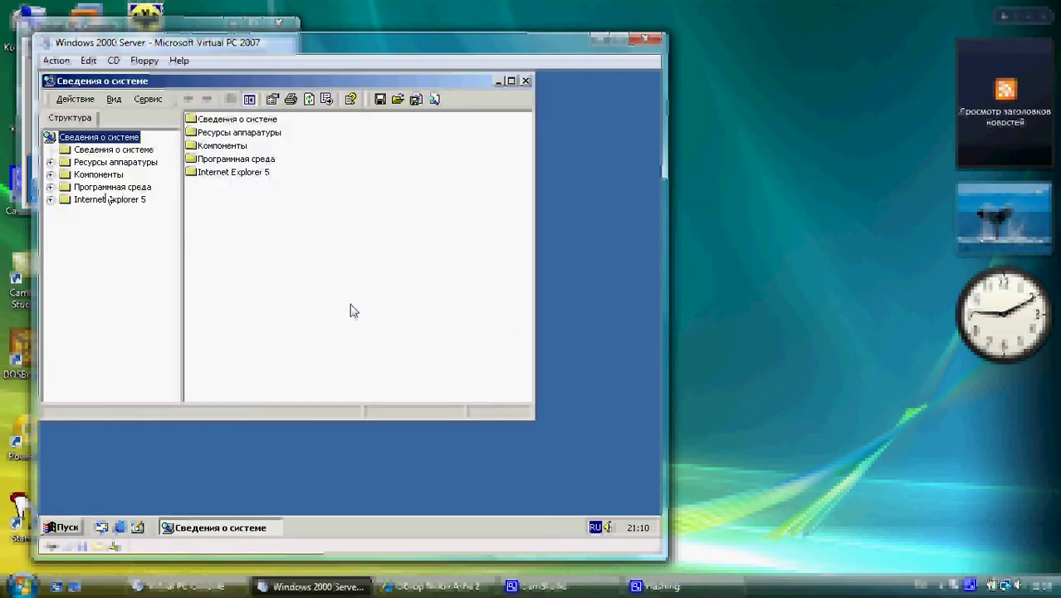
pyautogui.click(114, 153)
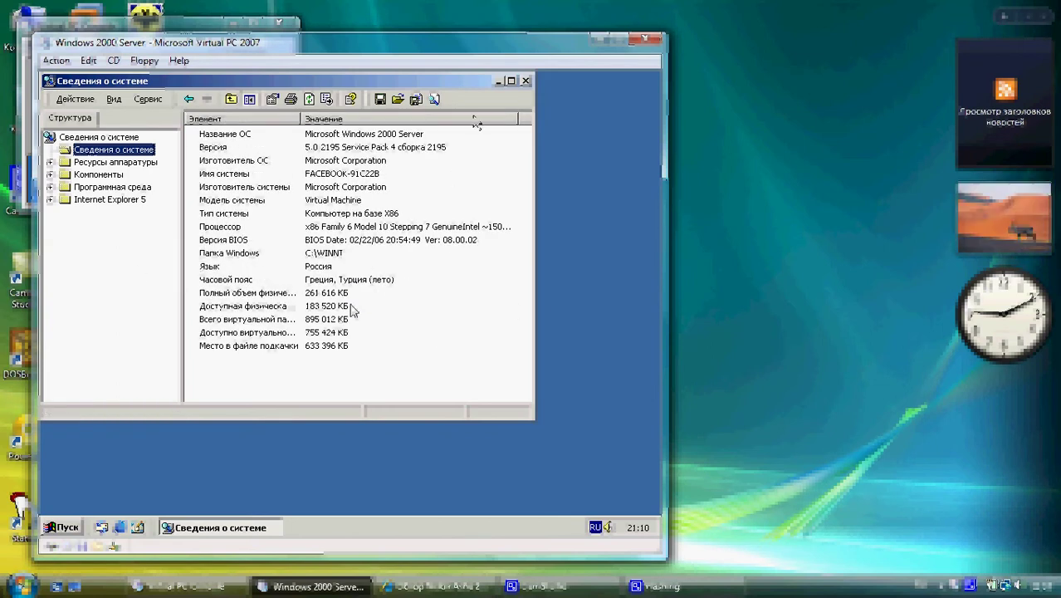
pyautogui.click(526, 82)
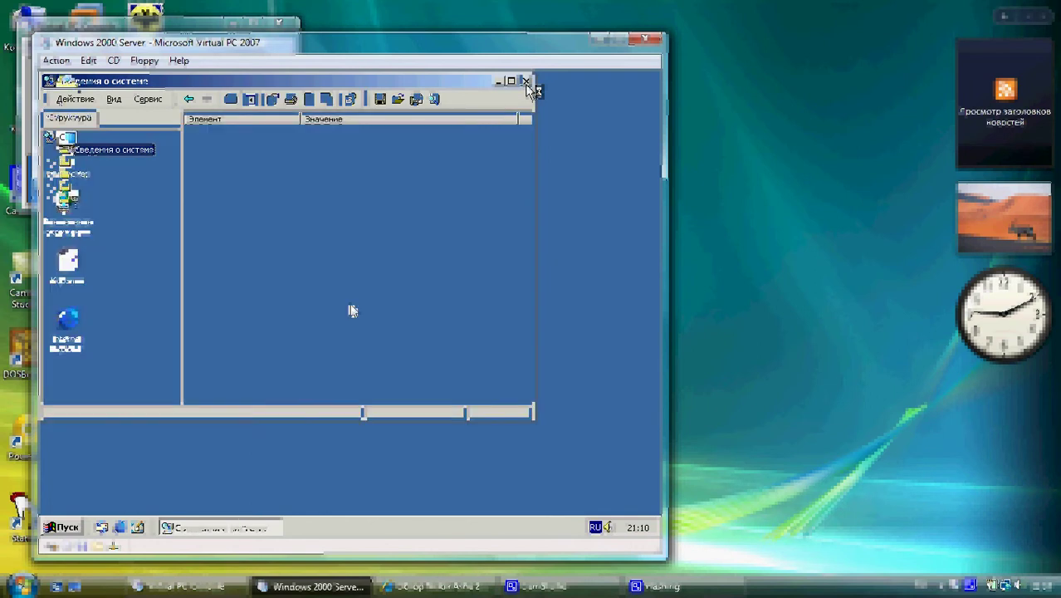
# Step: Start Windows Media Player, view its version information, and close the player
pyautogui.click(63, 527)
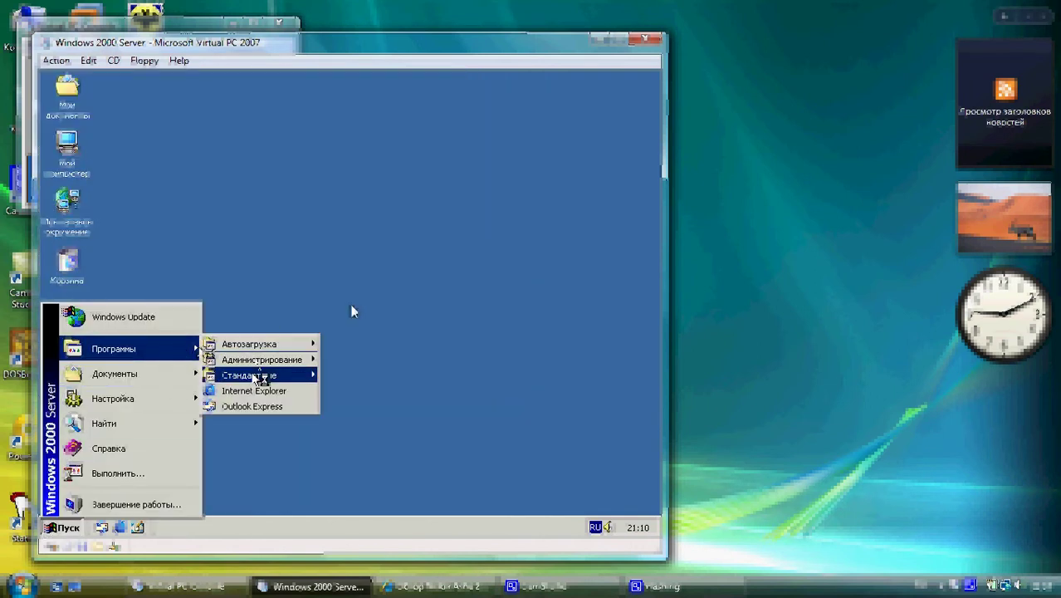
pyautogui.moveTo(253, 376)
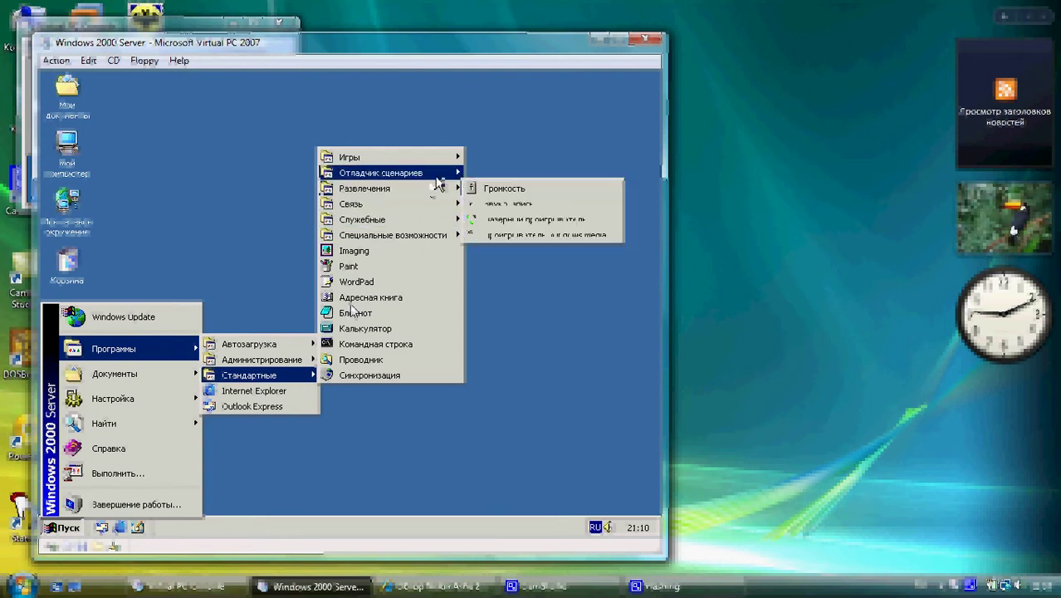
pyautogui.click(503, 237)
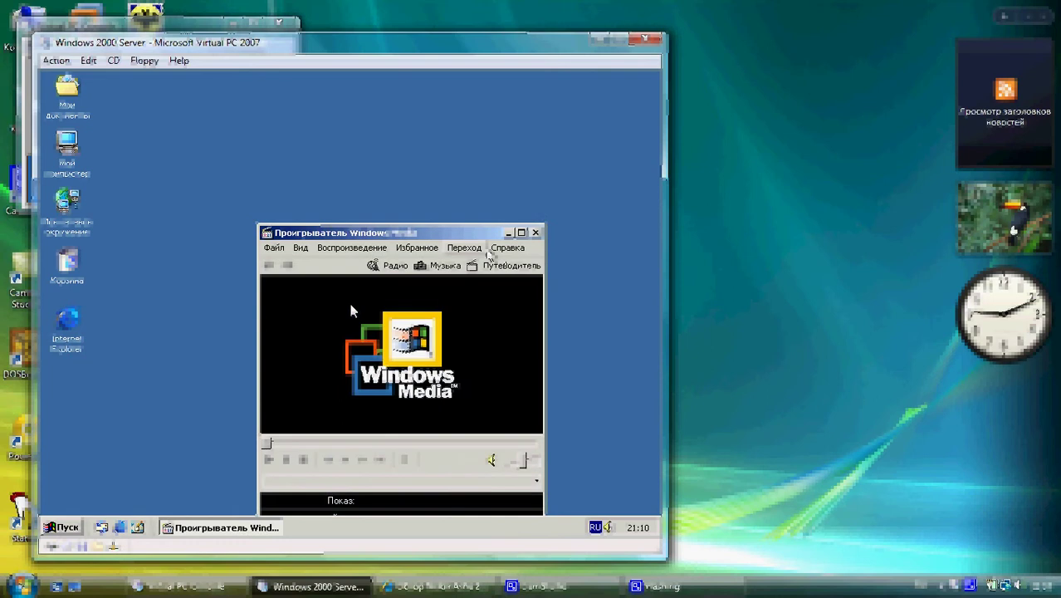
pyautogui.click(508, 246)
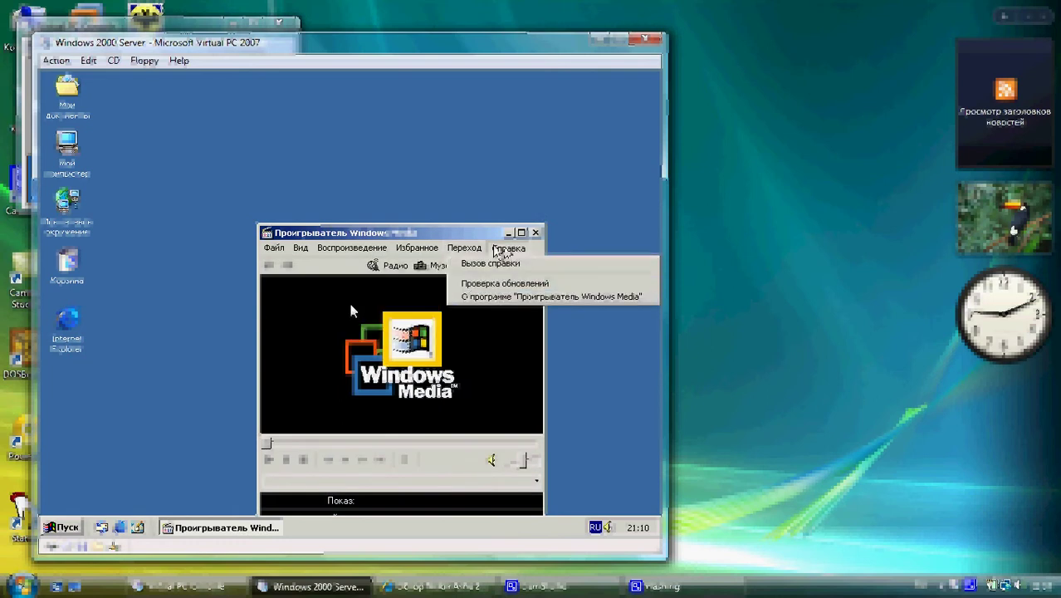
pyautogui.click(509, 297)
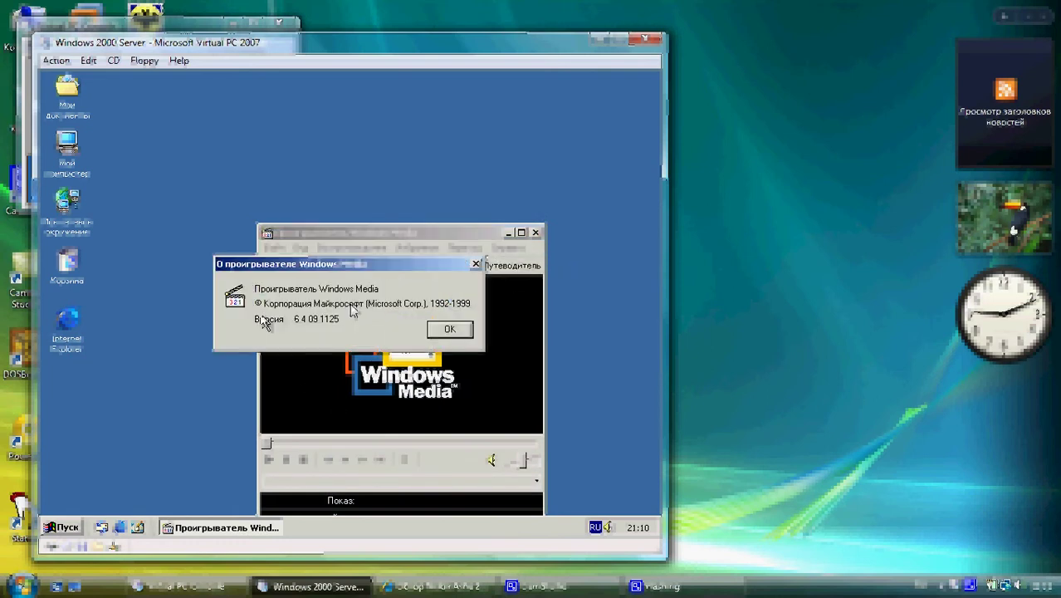
pyautogui.click(467, 329)
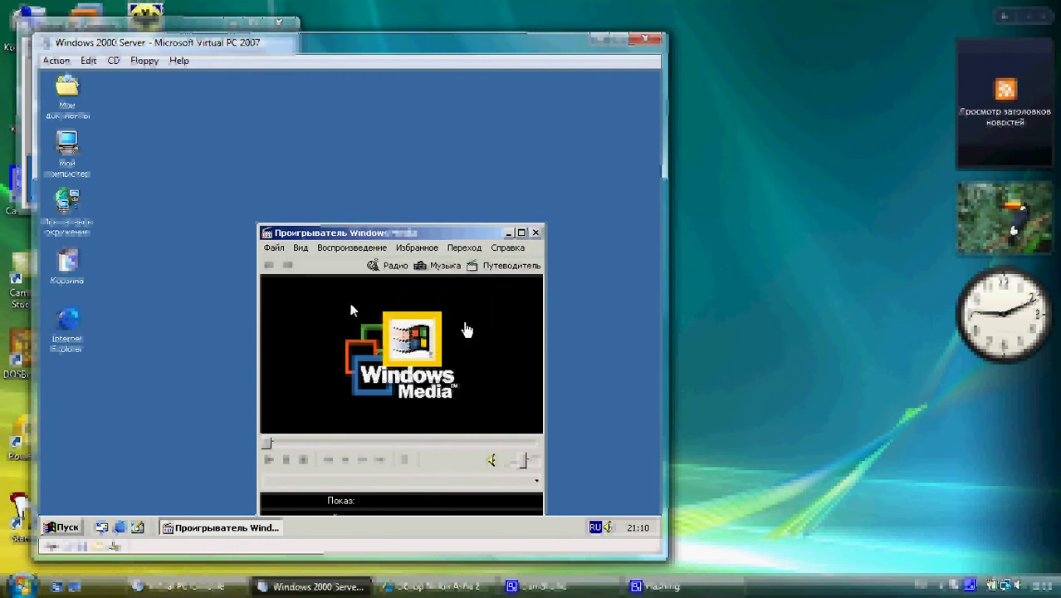
pyautogui.click(535, 233)
# Step: Open the accessibility Utility Manager (Диспетчер служебных программ), look at its options, and cancel without changes
pyautogui.press('super')
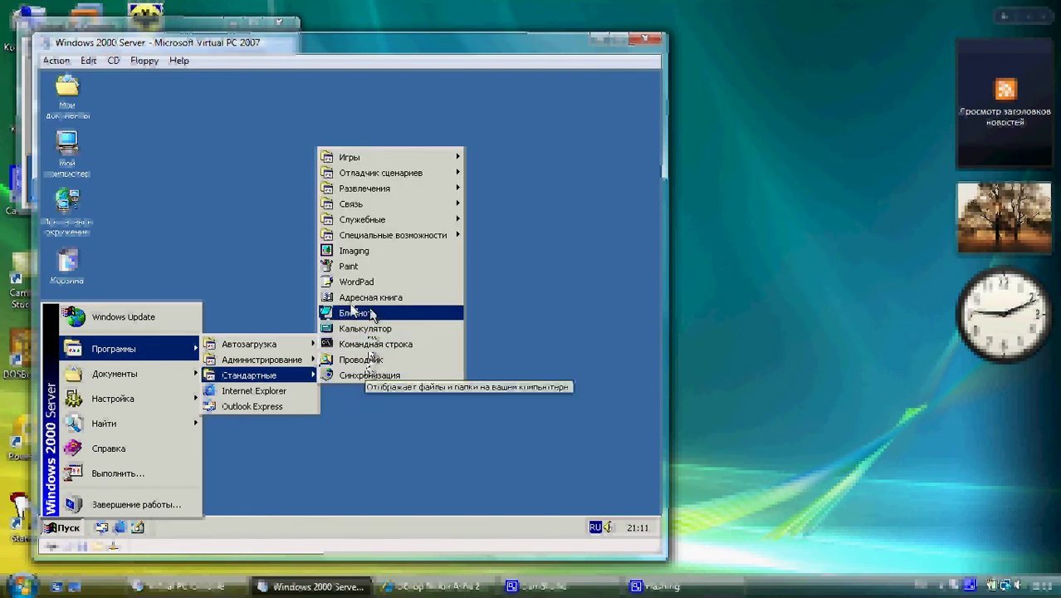
pyautogui.moveTo(379, 238)
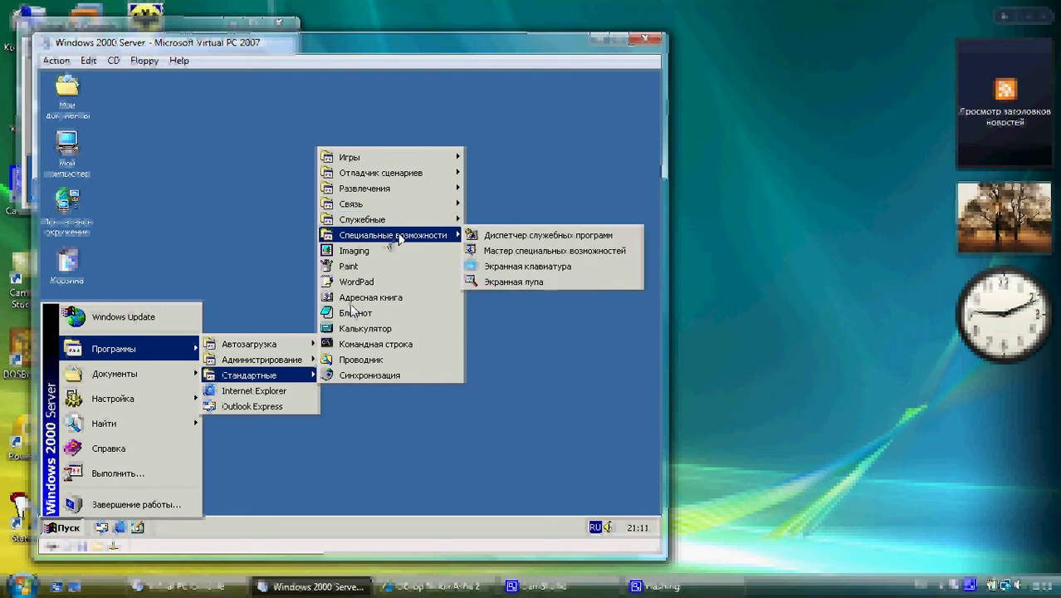
pyautogui.click(482, 236)
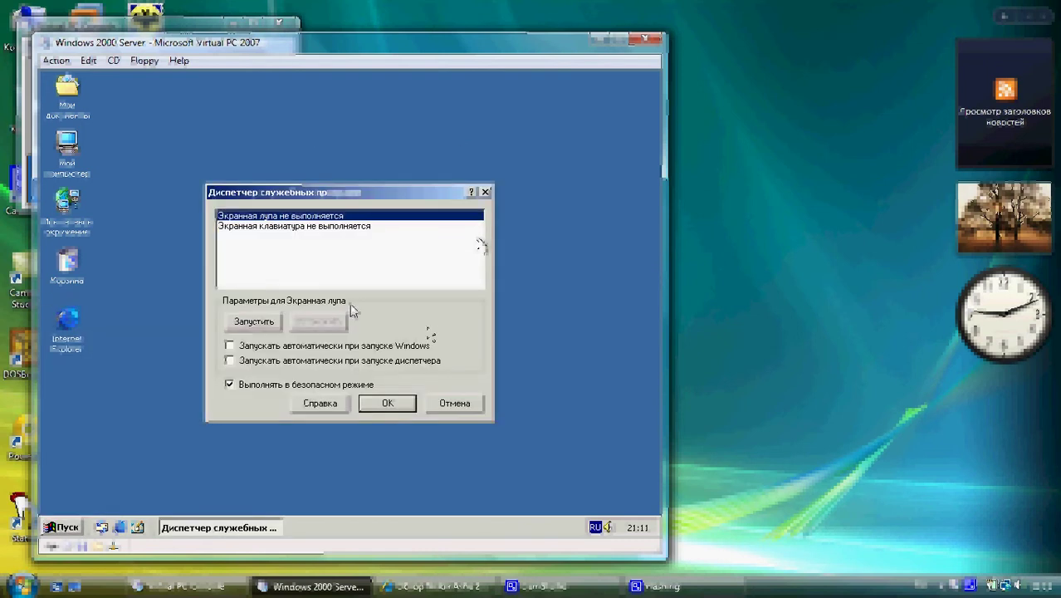
pyautogui.click(454, 403)
# Step: Start WordPad and write "Windows 2000 Server Russian" as the first line
pyautogui.click(60, 527)
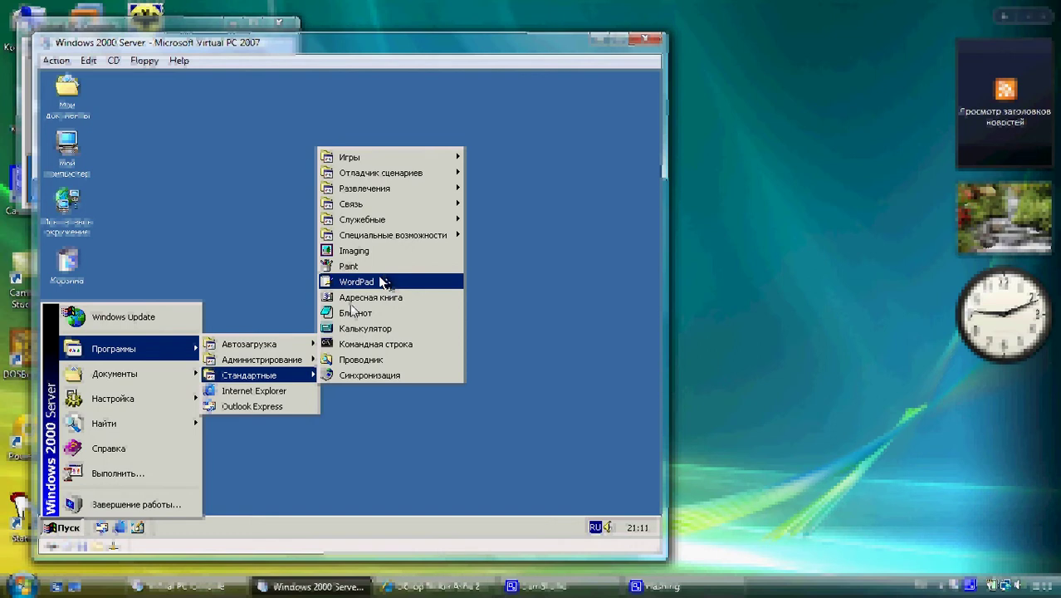
pyautogui.click(384, 282)
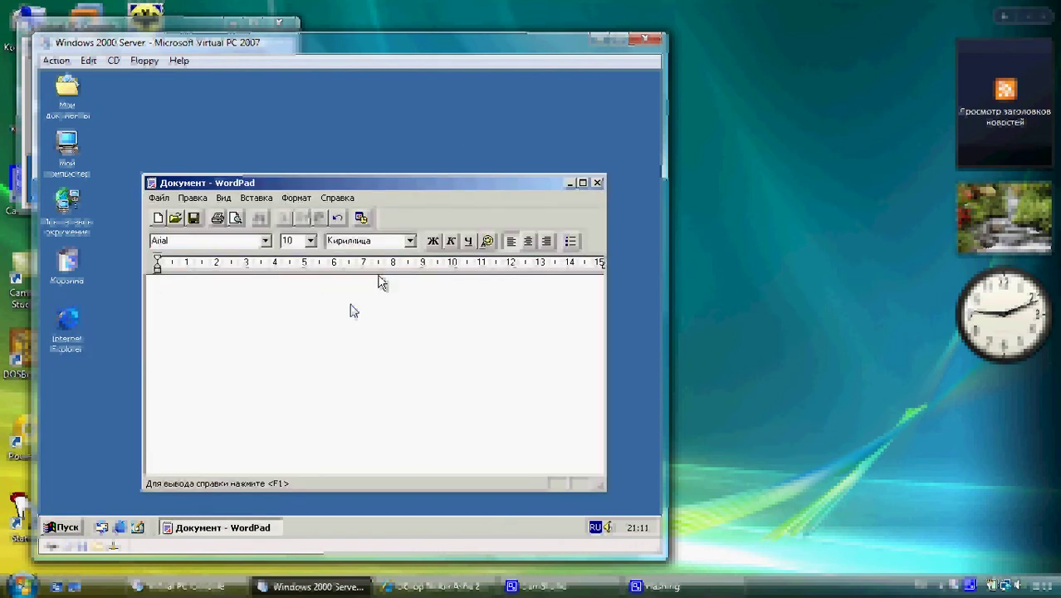
pyautogui.hotkey('alt', 'shift')
pyautogui.write('Windows 2000')
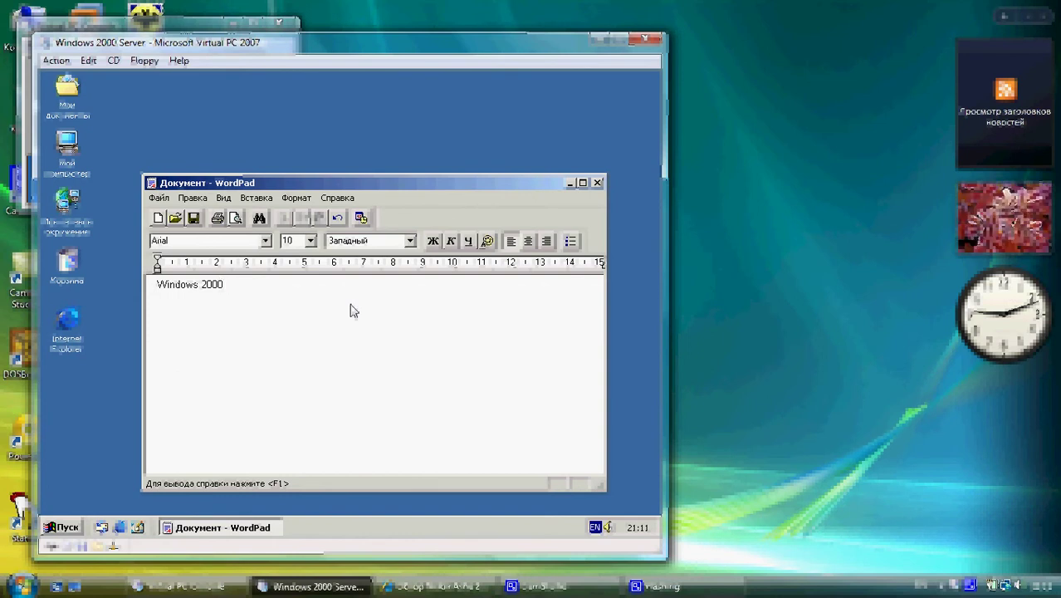
pyautogui.write(' Server Russian')
# Step: Write "Продолжение следует" in Russian a few blank lines below the first line
pyautogui.hotkey('alt', 'shift')
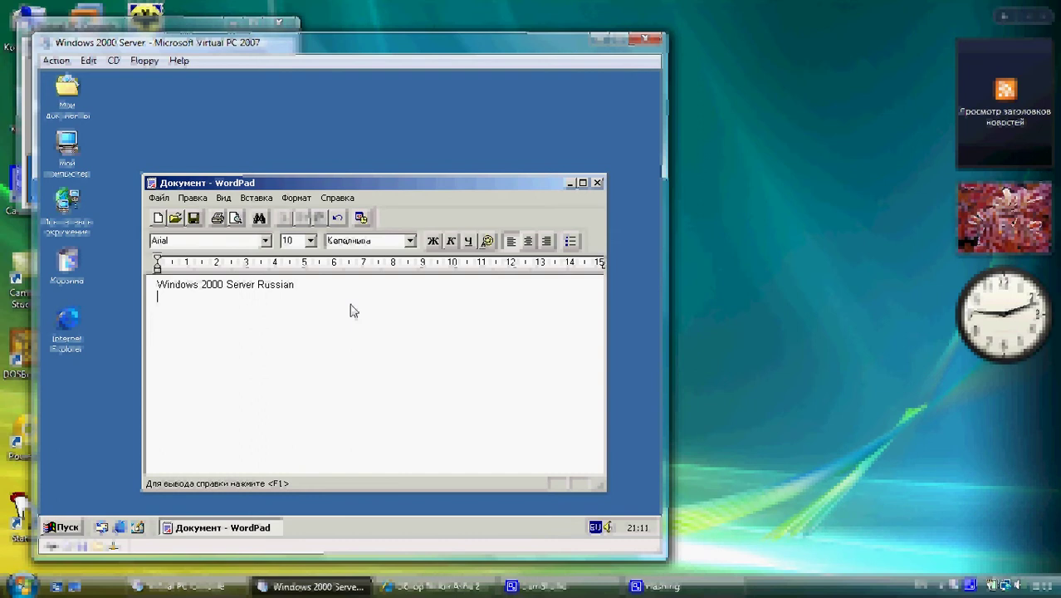
pyautogui.press('capslock')
pyautogui.press('Return')
pyautogui.write('П')
pyautogui.press('capslock')
pyautogui.write('р')
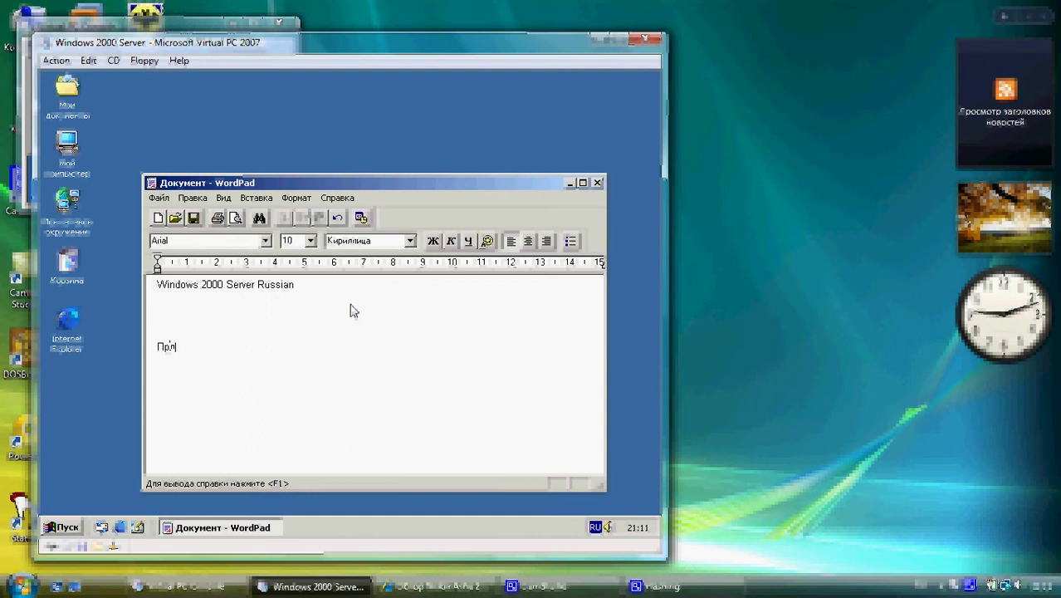
pyautogui.write('одоль')
pyautogui.write('ен')
pyautogui.write('ие следует')
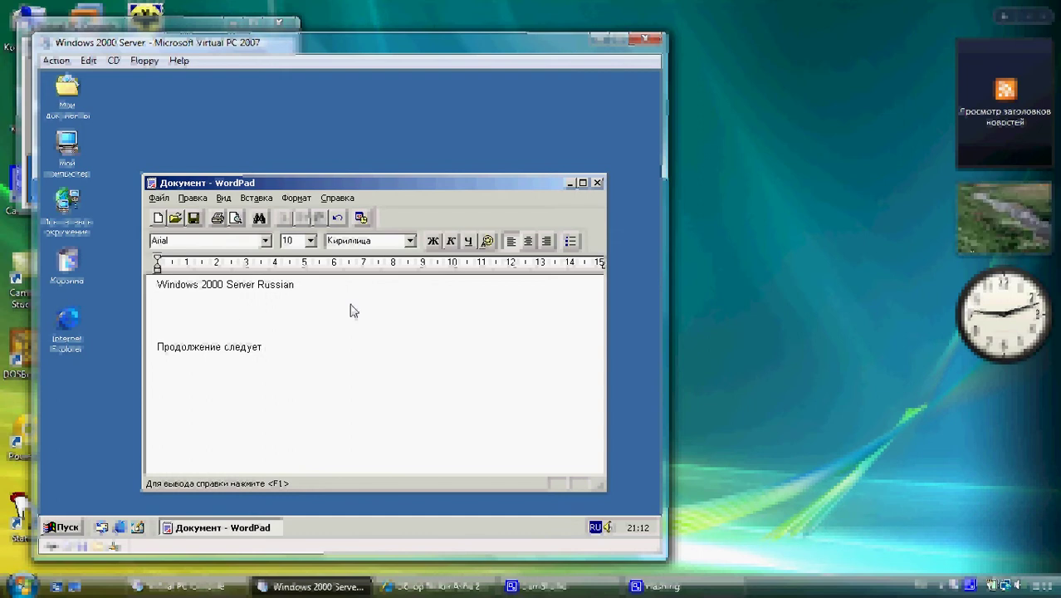
# Step: Continue the "Продолжение следует" line with "...Windows XP Professional Russian SP3" in Latin letters
pyautogui.hotkey('alt', 'shift')
pyautogui.hotkey('alt', 'shift')
pyautogui.hotkey('alt', 'shift')
pyautogui.write('Windows X')
pyautogui.press('capslock')
pyautogui.write('P')
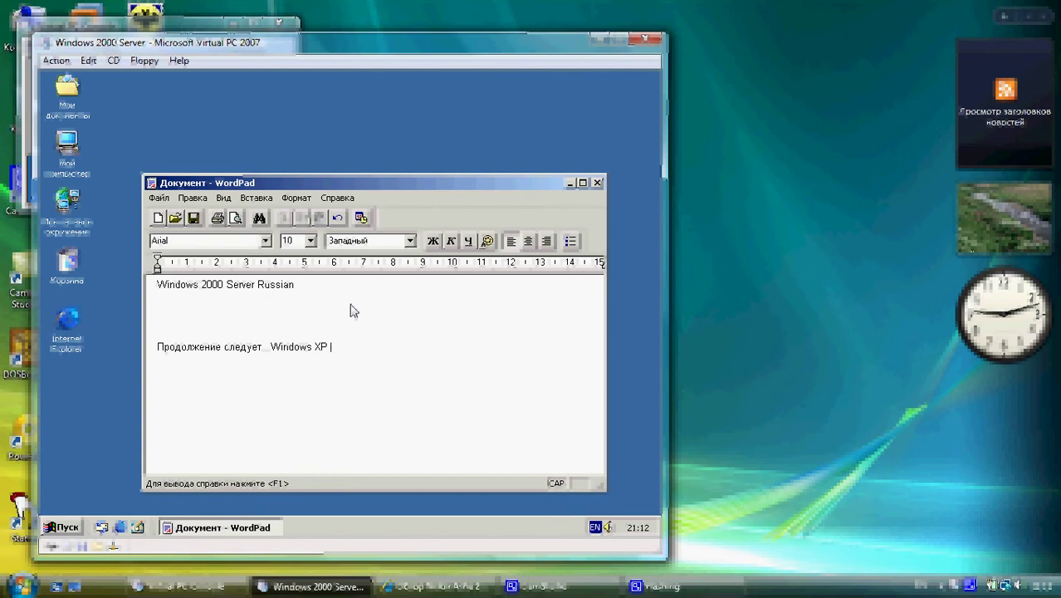
pyautogui.write(' P')
pyautogui.press('capslock')
pyautogui.write('ro')
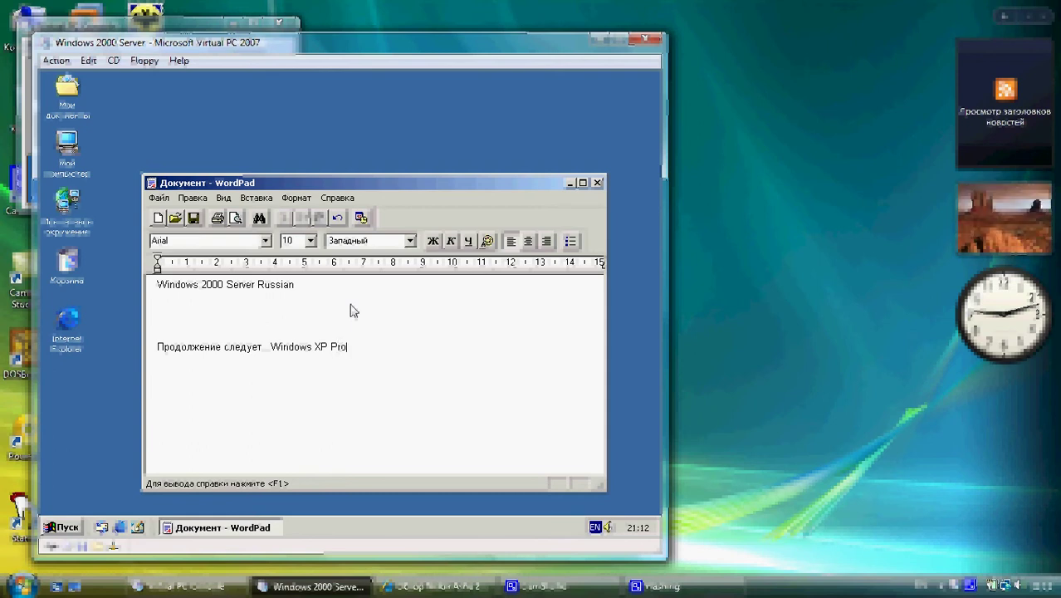
pyautogui.press('BackSpace')
pyautogui.press('BackSpace')
pyautogui.press('BackSpace')
pyautogui.write('Pru')
pyautogui.write('fess')
pyautogui.write('io')
pyautogui.write('nal ')
pyautogui.write('Russi')
pyautogui.write('an SP3')
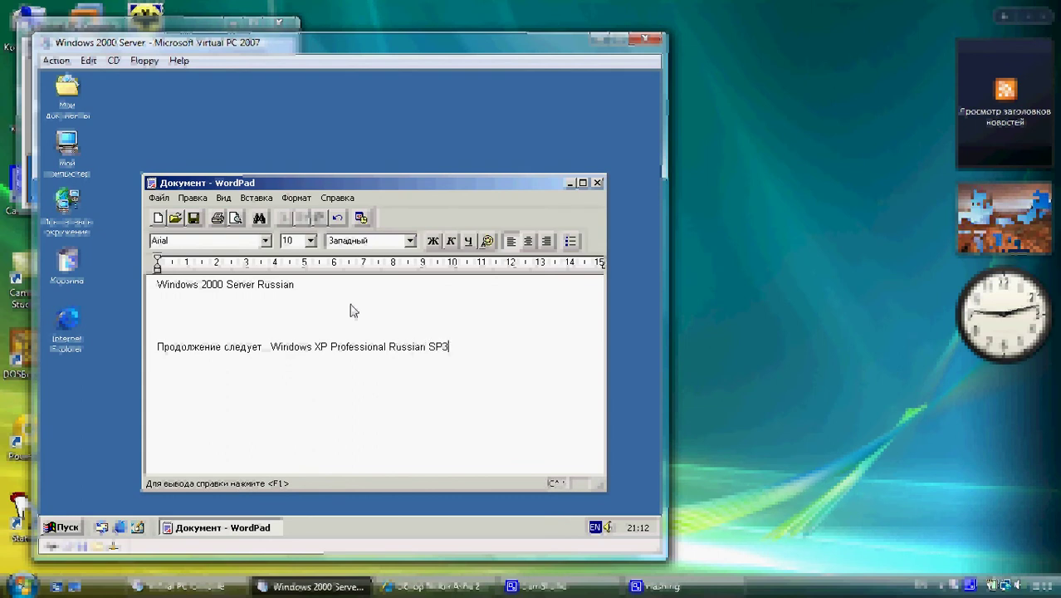
# Step: Write "Спасибо за внимание!" in Russian a few blank lines below the Windows XP line
pyautogui.hotkey('alt', 'shift')
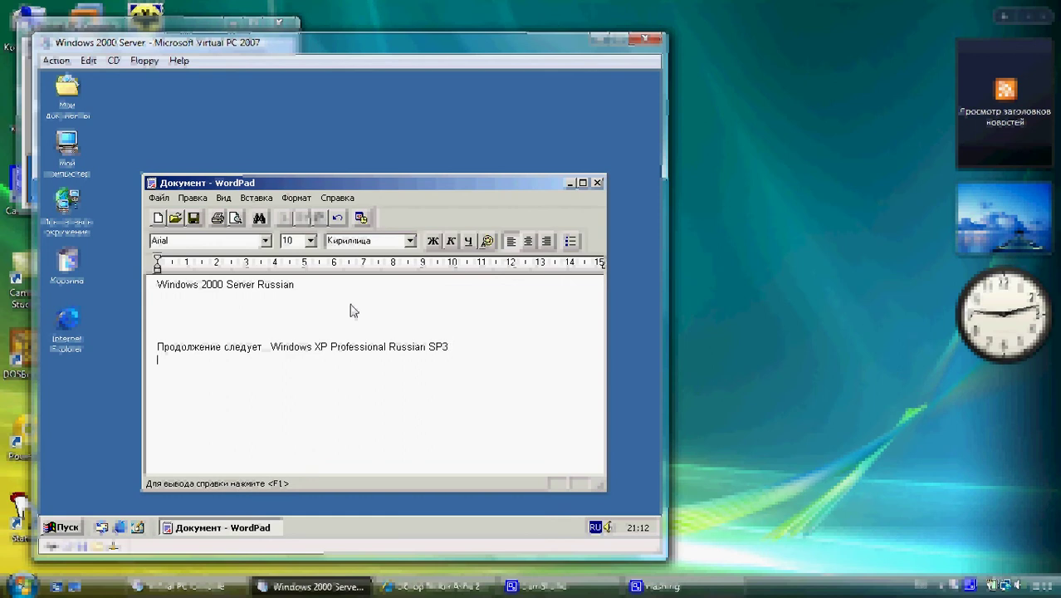
pyautogui.write('Спа ибо за вим')
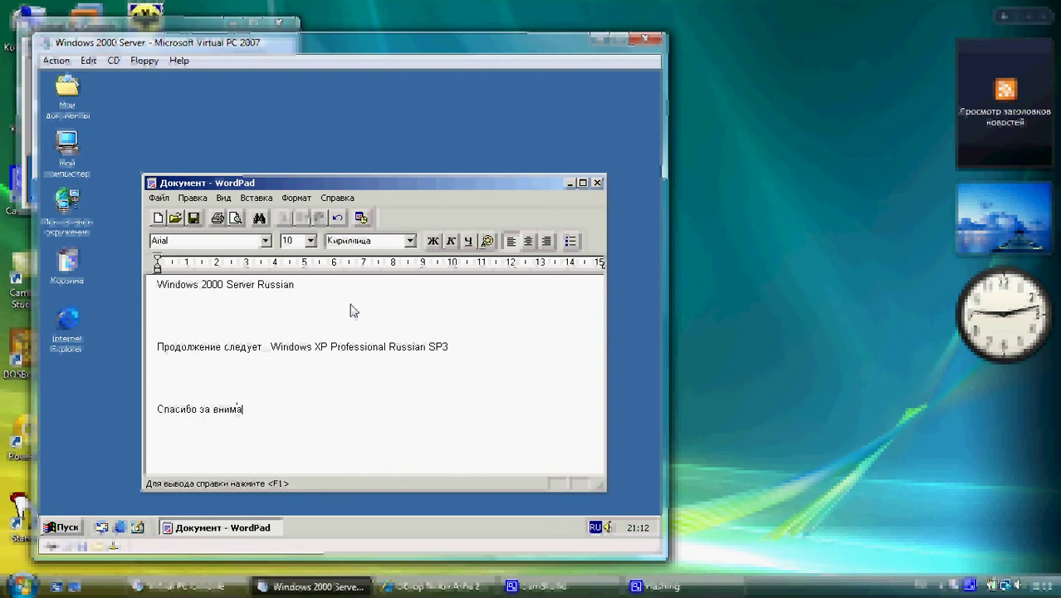
pyautogui.write('ание')
pyautogui.hotkey('alt', 'shift')
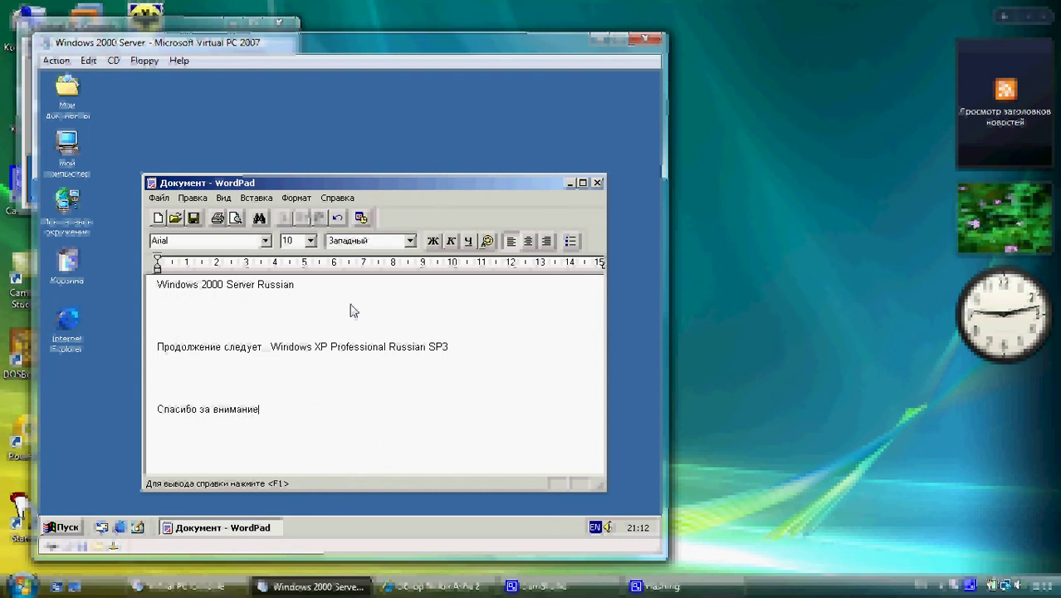
pyautogui.hotkey('alt', 'shift')
pyautogui.hotkey('alt', 'shift')
# Step: View WordPad's version information, and close WordPad without saving the document
pyautogui.click(357, 199)
pyautogui.click(361, 235)
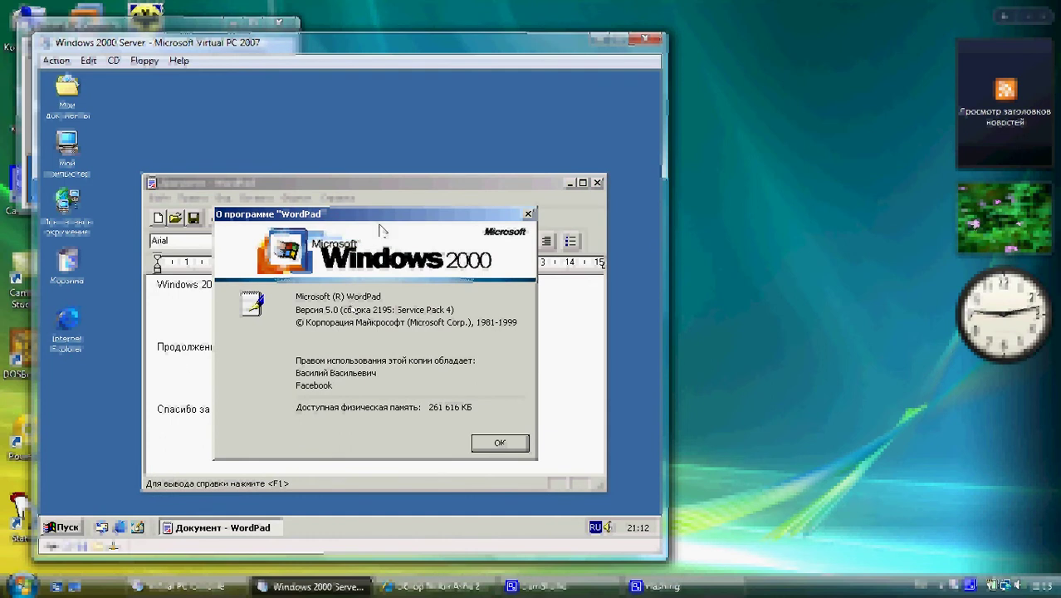
pyautogui.click(499, 442)
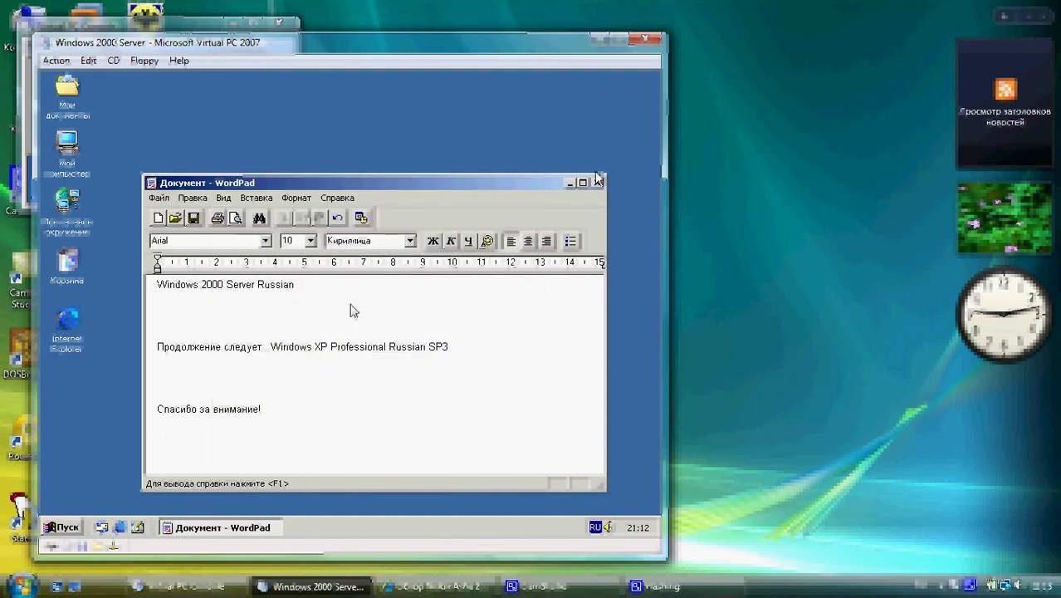
pyautogui.click(597, 182)
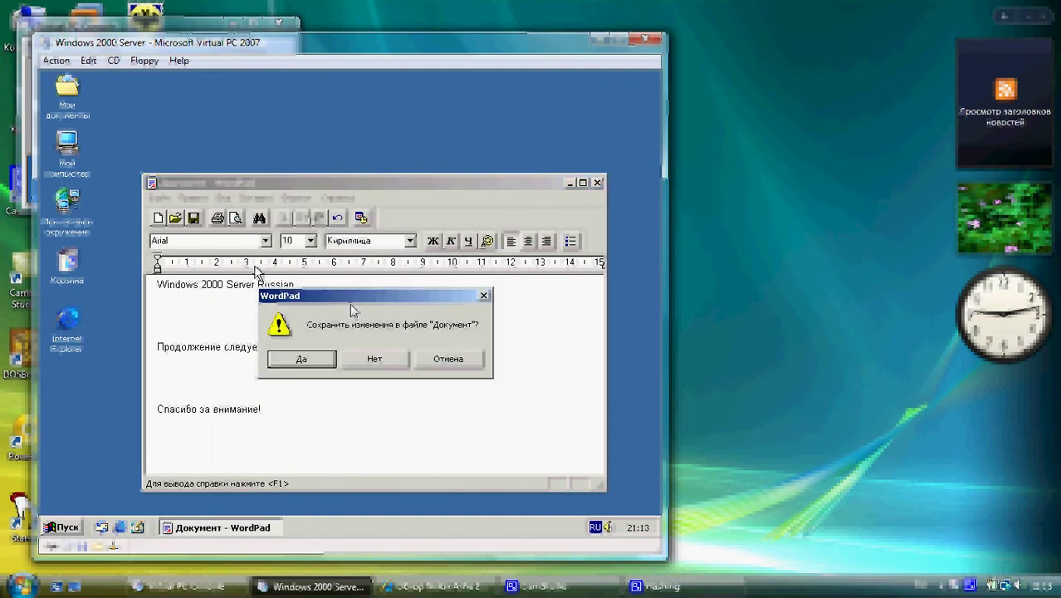
pyautogui.click(395, 358)
# Step: Shut down the Windows 2000 Server guest system using the "Завершение работы" option
pyautogui.press('super')
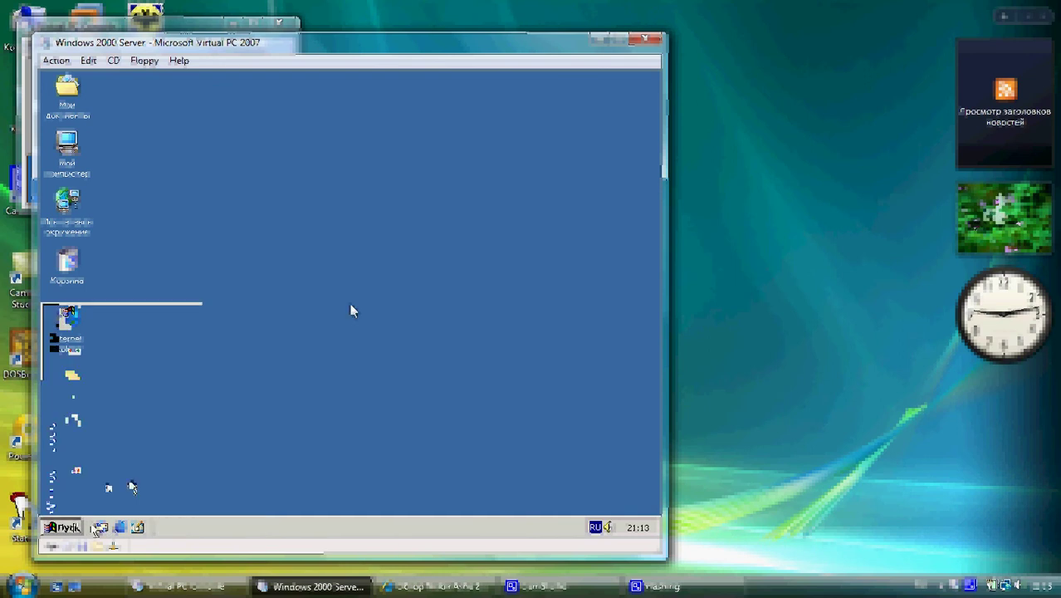
pyautogui.click(129, 498)
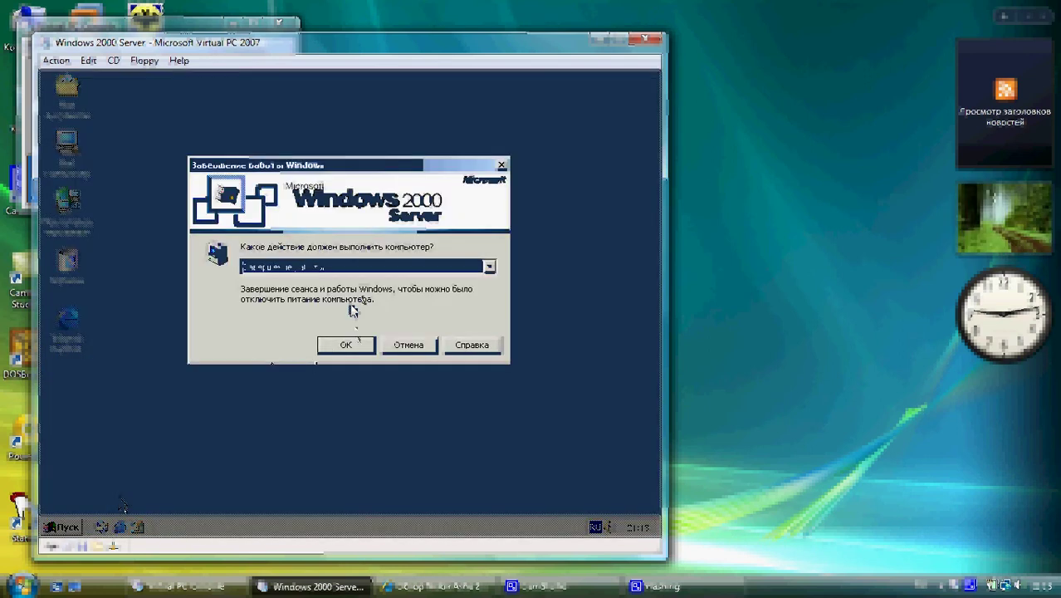
pyautogui.click(357, 267)
pyautogui.click(353, 277)
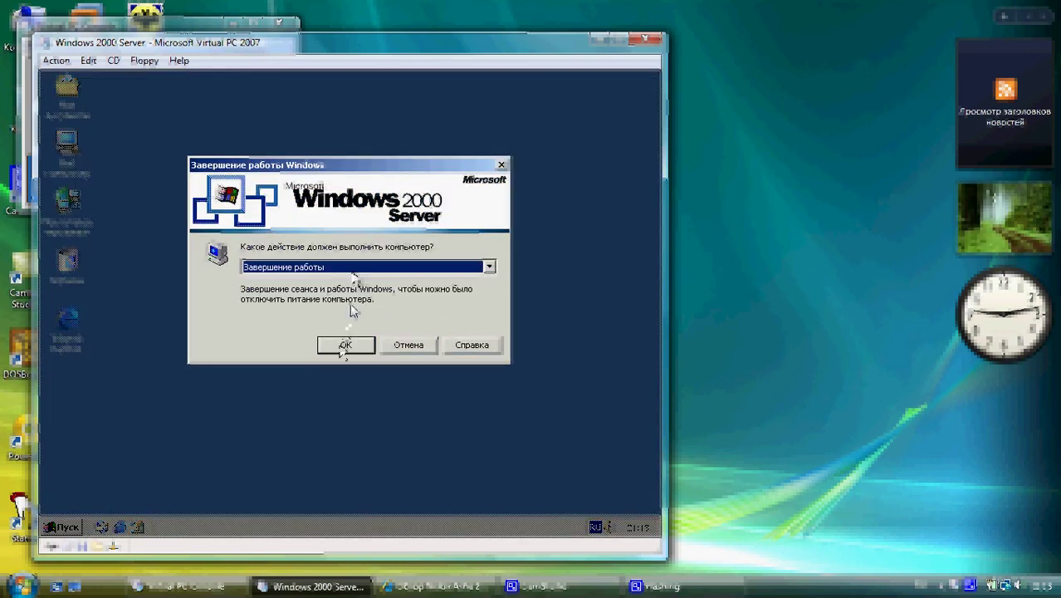
pyautogui.click(346, 343)
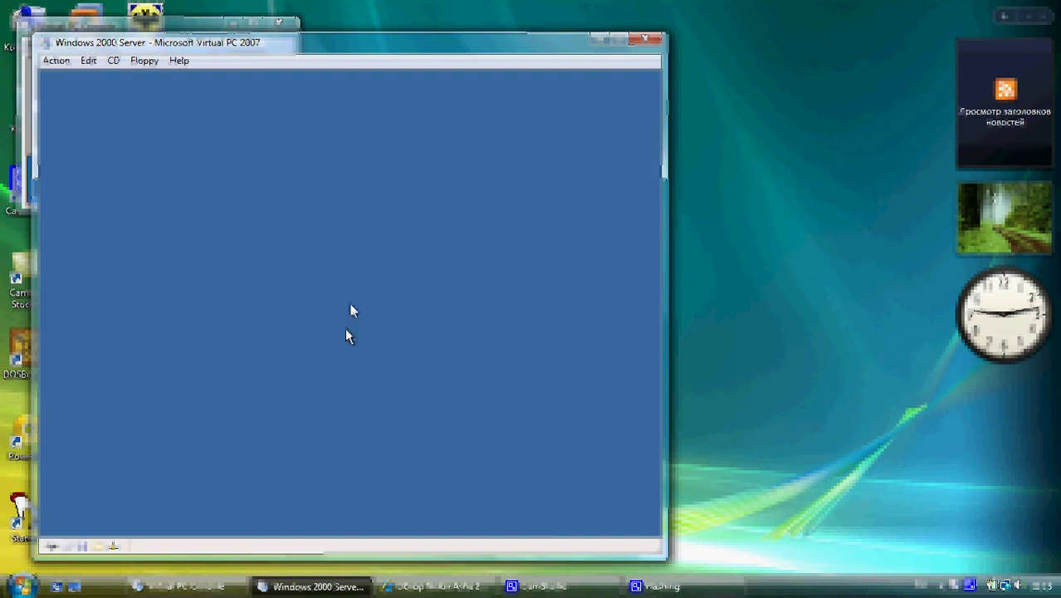